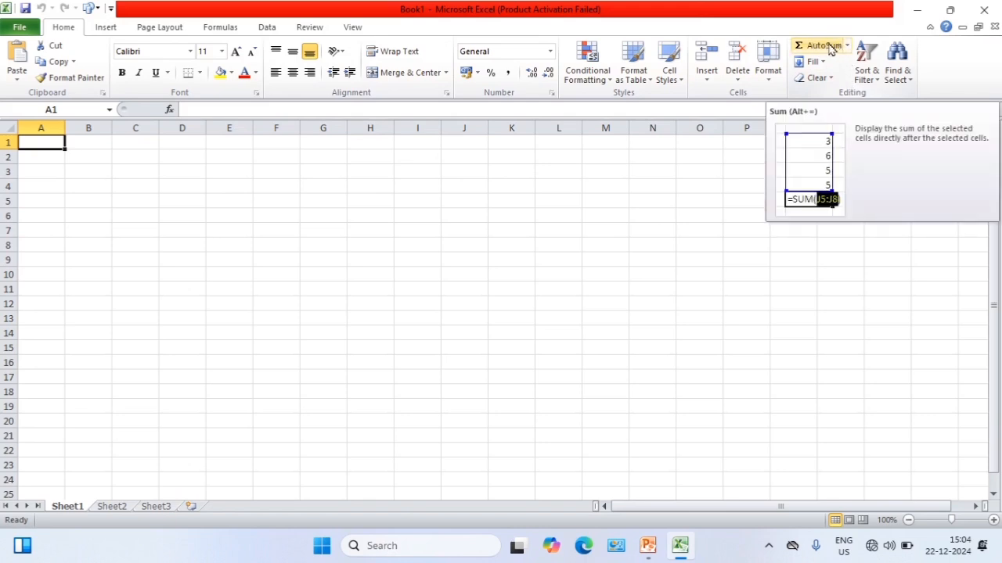
Look through the recently used functions in the Insert Function dialog and close it without inserting one
left_click(848, 47)
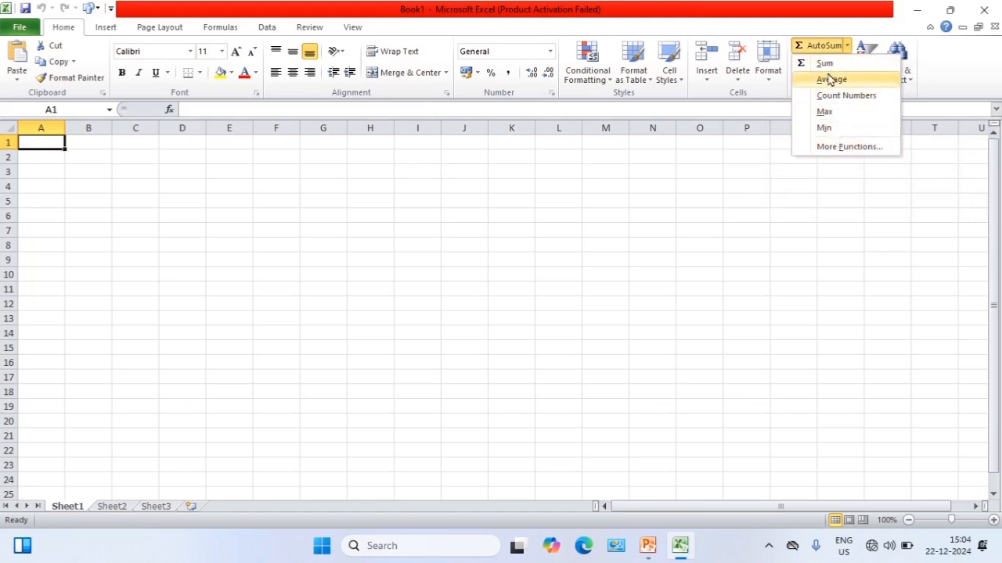
left_click(836, 147)
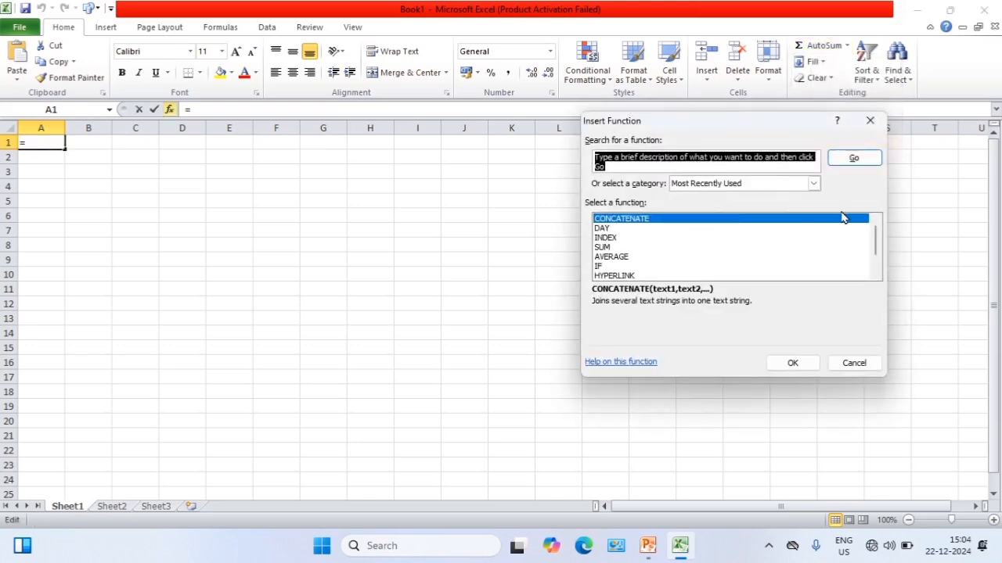
mouse_move(875, 238)
left_mouse_down()
mouse_move(876, 255)
mouse_move(875, 220)
left_mouse_up()
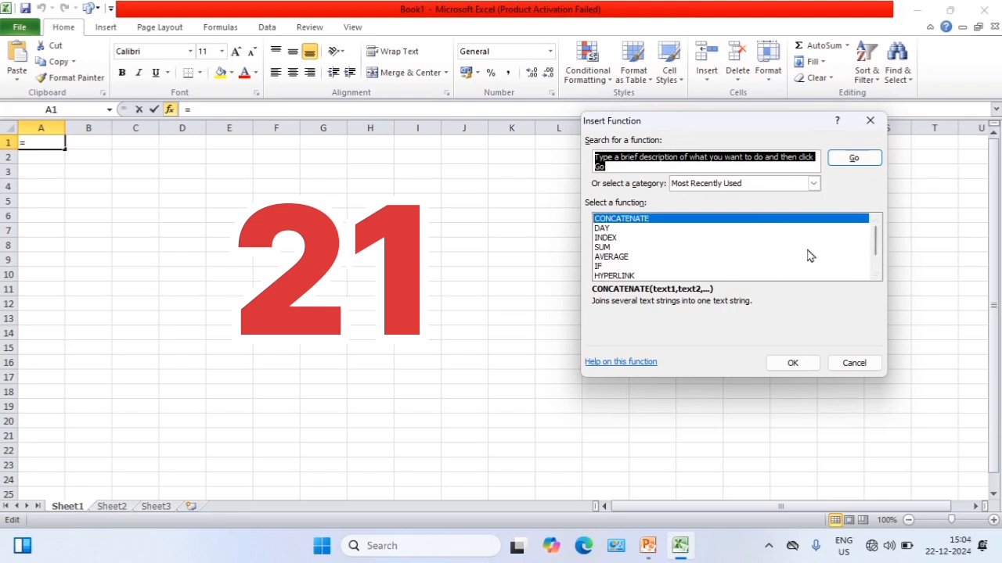
left_click(845, 363)
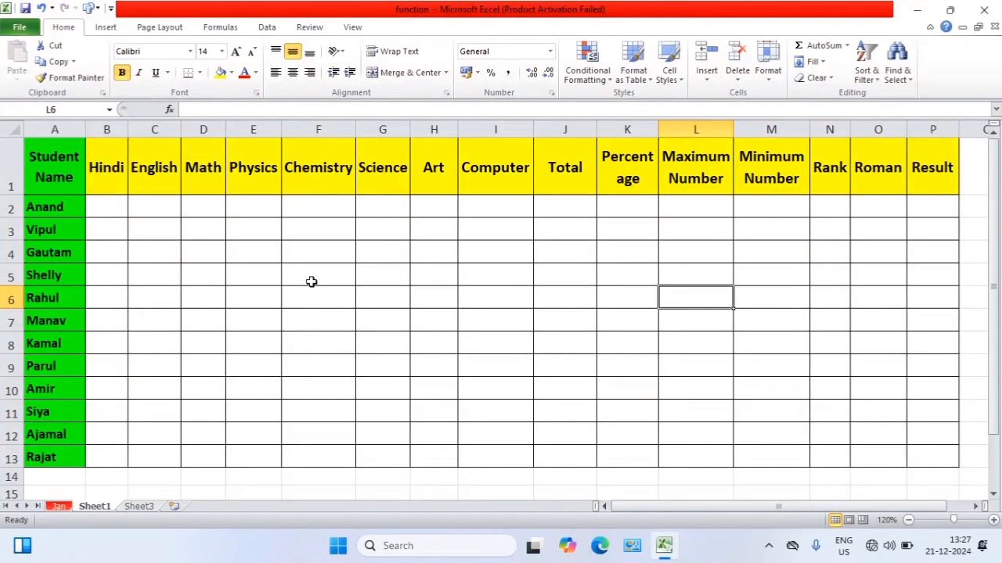
left_click(317, 257)
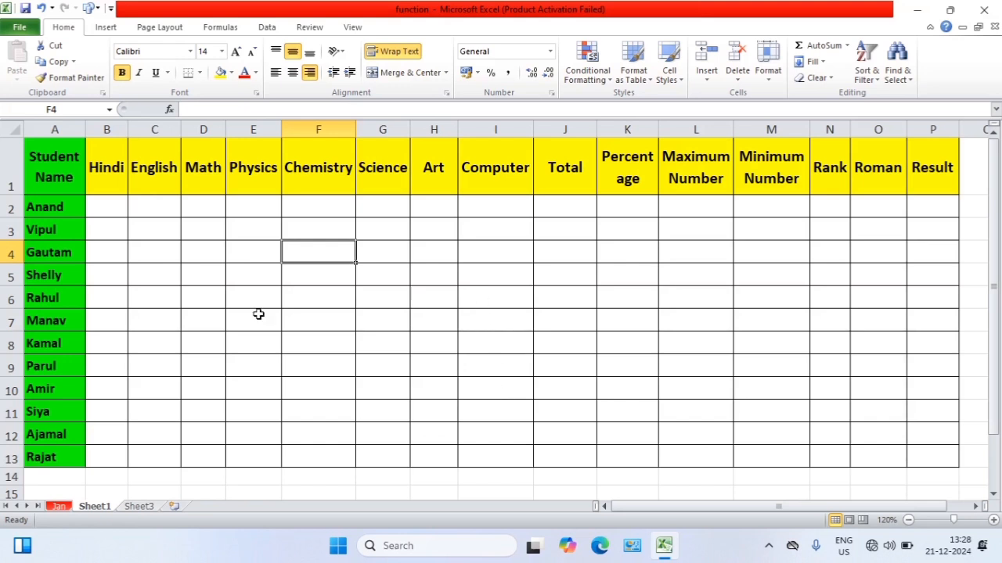
left_click_drag(105, 204, 411, 329)
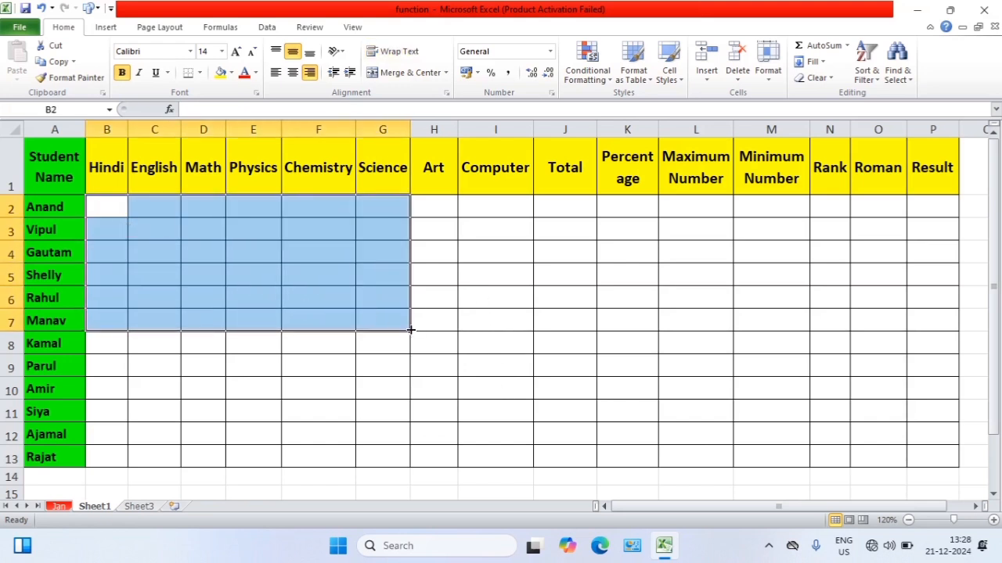
left_click(207, 223)
left_click(144, 198)
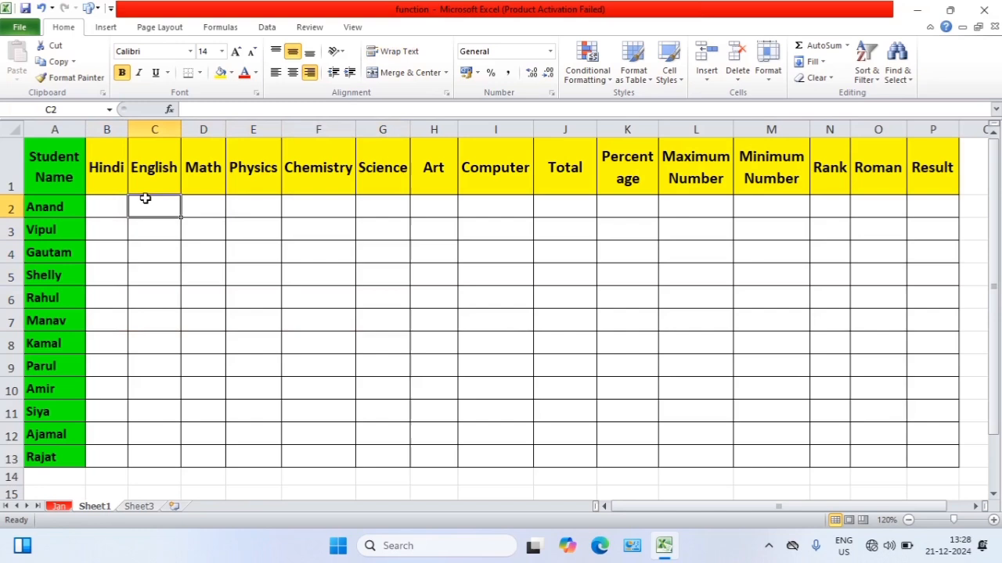
left_click(102, 204)
left_click(200, 203)
left_click(248, 202)
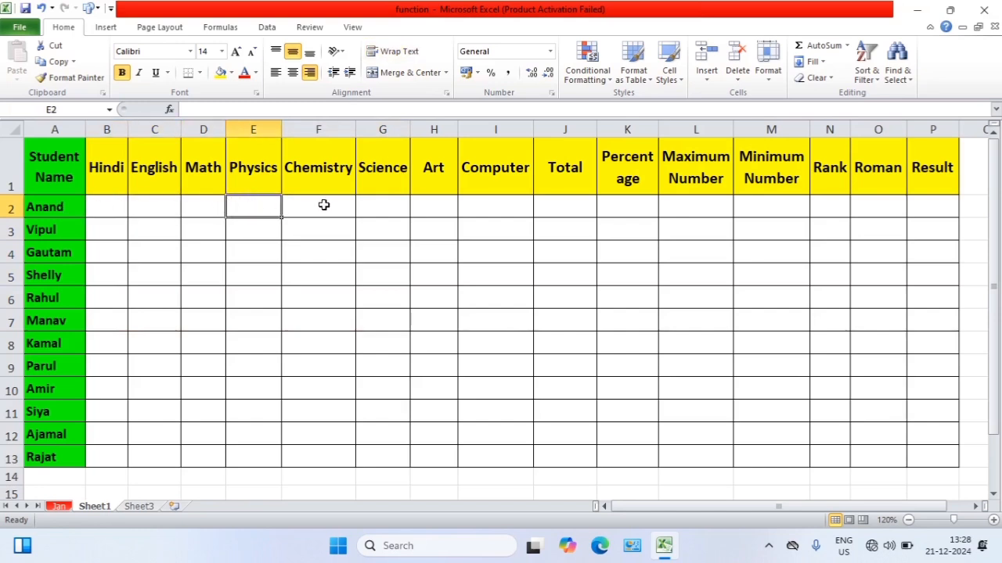
left_click(324, 205)
left_click(380, 204)
left_click(434, 208)
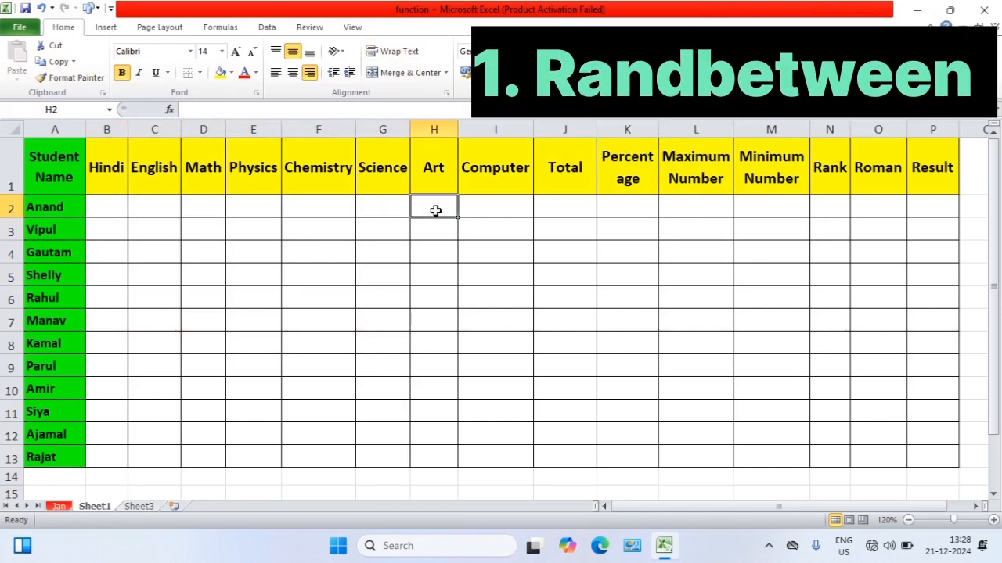
left_click(109, 205)
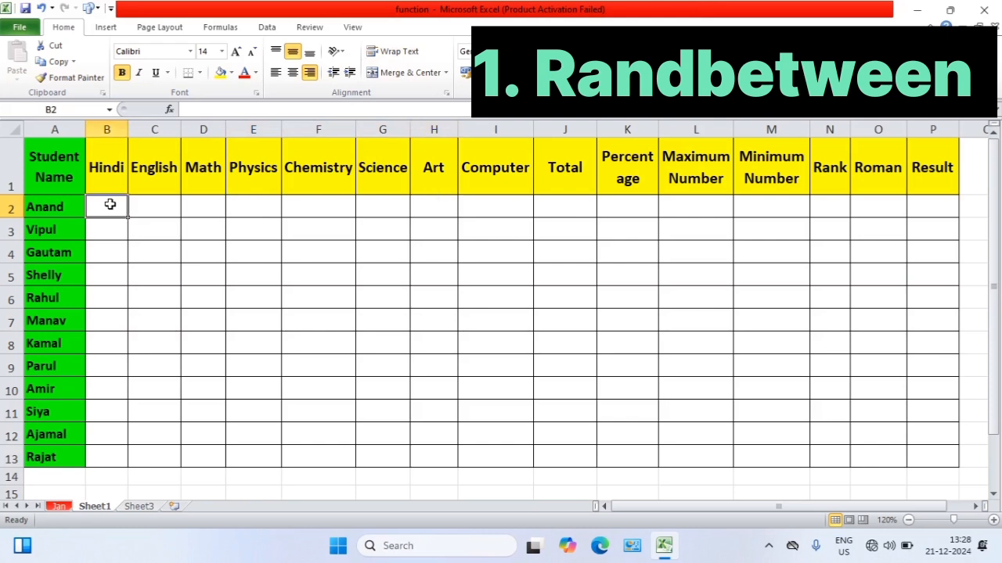
left_click(150, 204)
left_click(118, 205)
left_click_drag(113, 206, 512, 463)
Enter the formula =RANDBETWEEN(35,90) in cell B2, the first student's Hindi mark
left_click(95, 207)
type("=r")
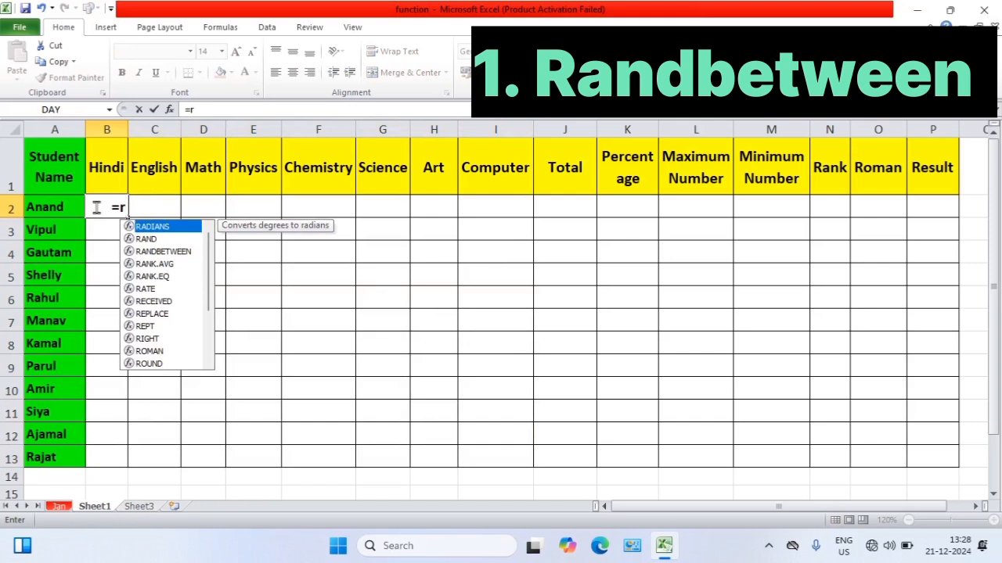
type("andb")
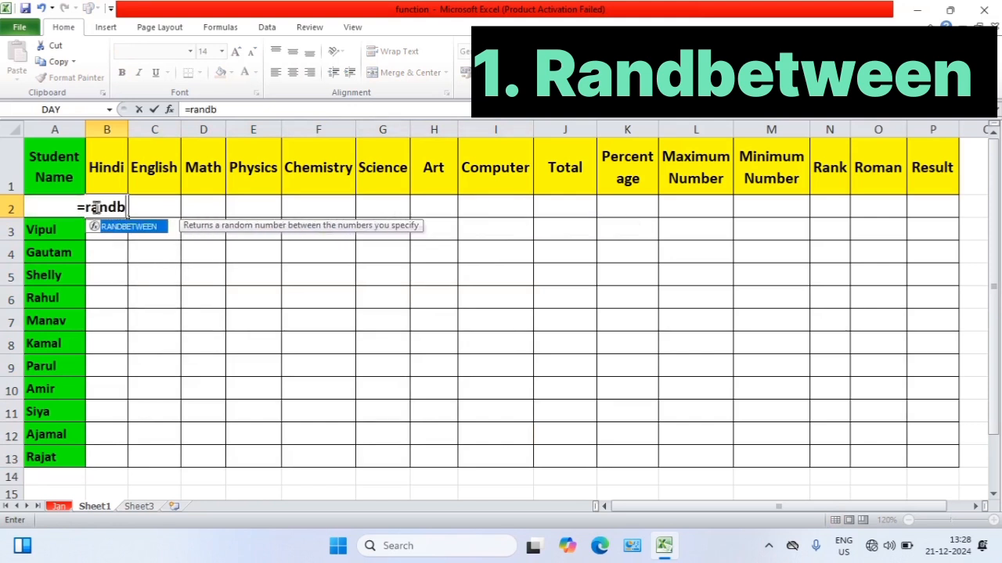
key("Tab")
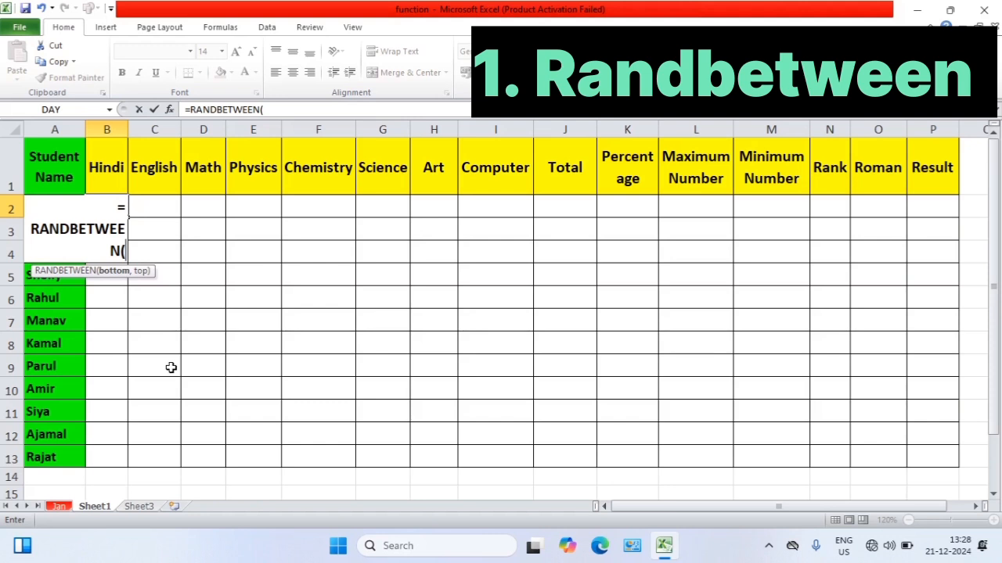
type("35,")
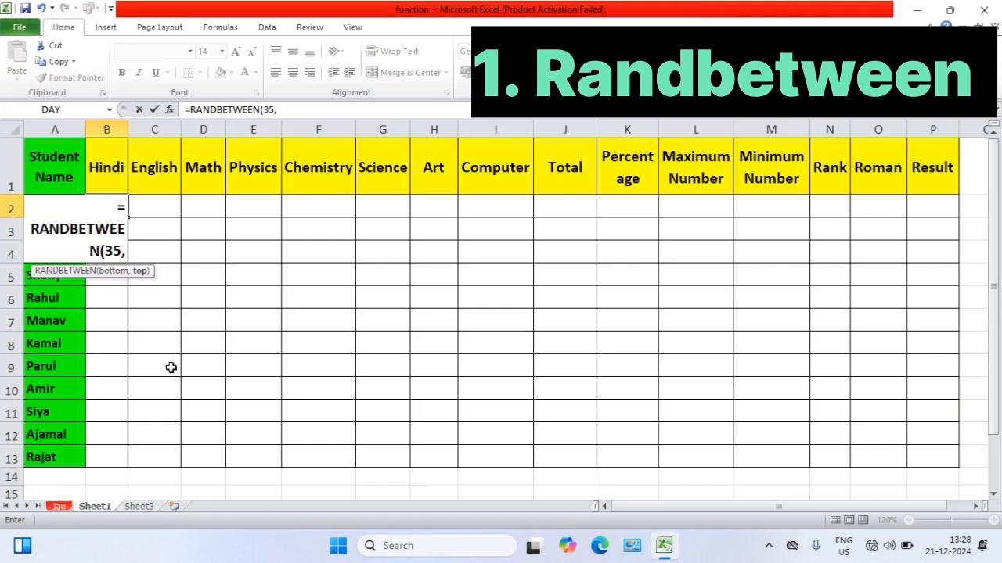
type("90")
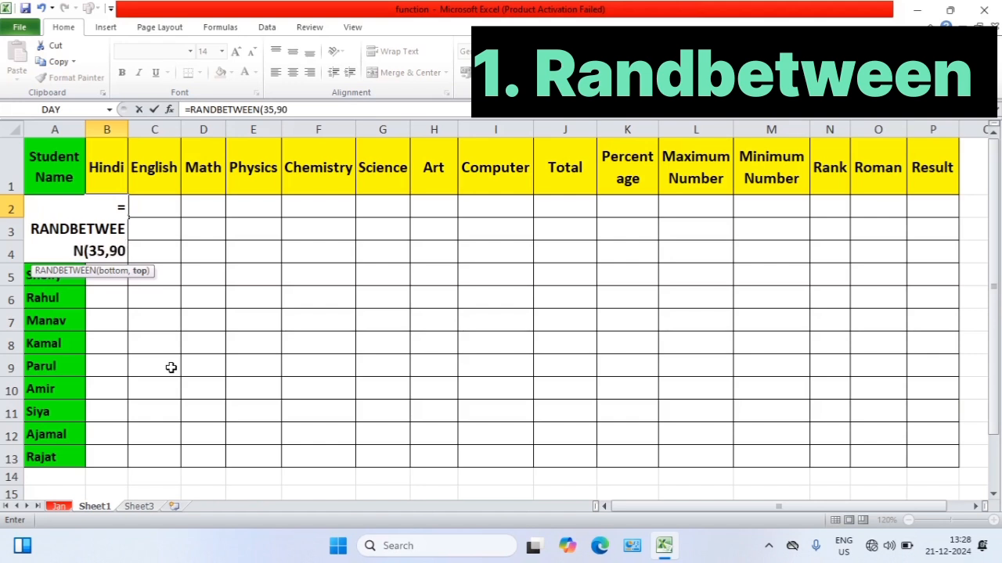
type(")")
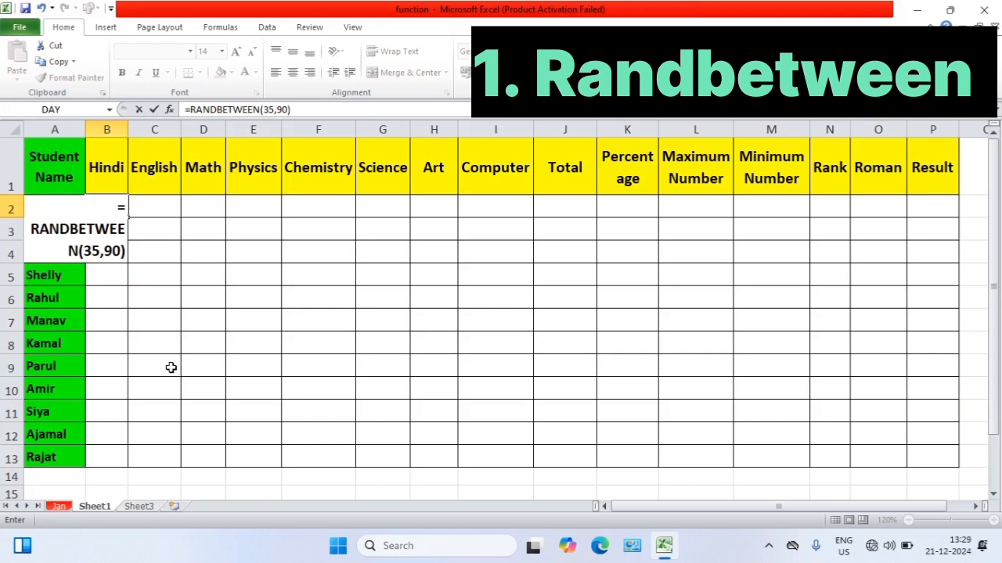
key("Return")
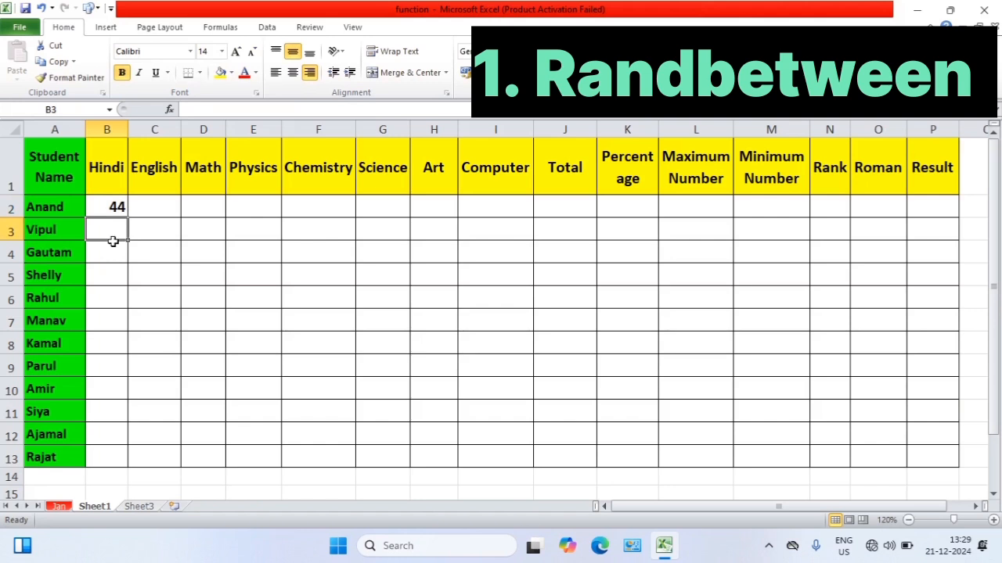
Try to recalculate B2 and extend its RANDBETWEEN formula over B2:I13, undoing the fill
left_click(108, 208)
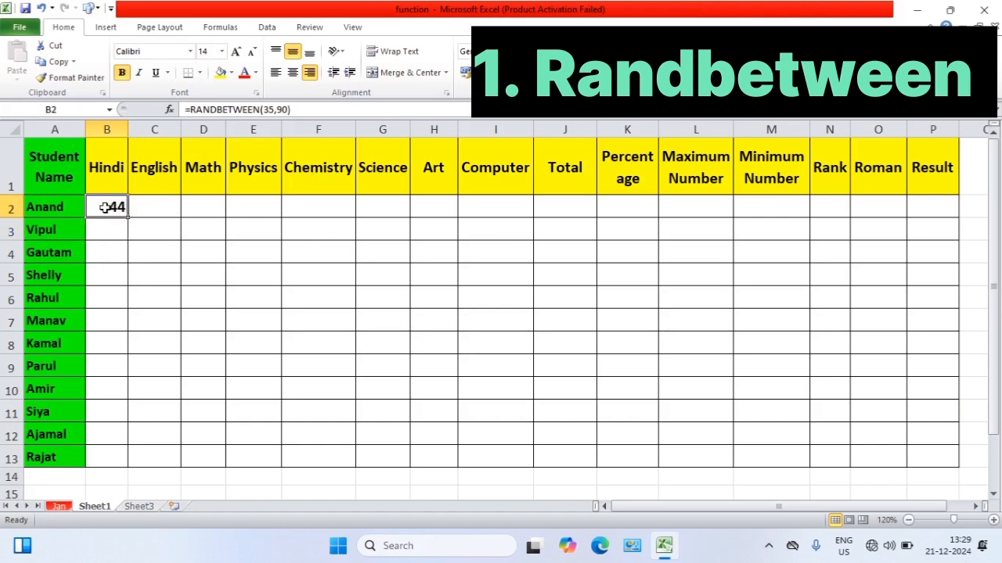
key("F9")
left_click_drag(131, 219, 539, 465)
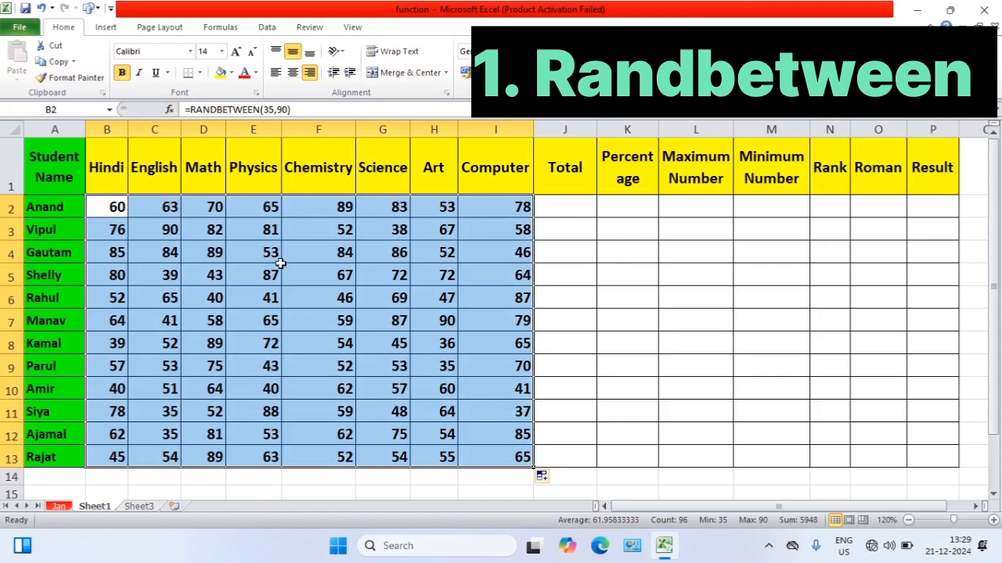
key("ctrl+z")
key("ctrl+z")
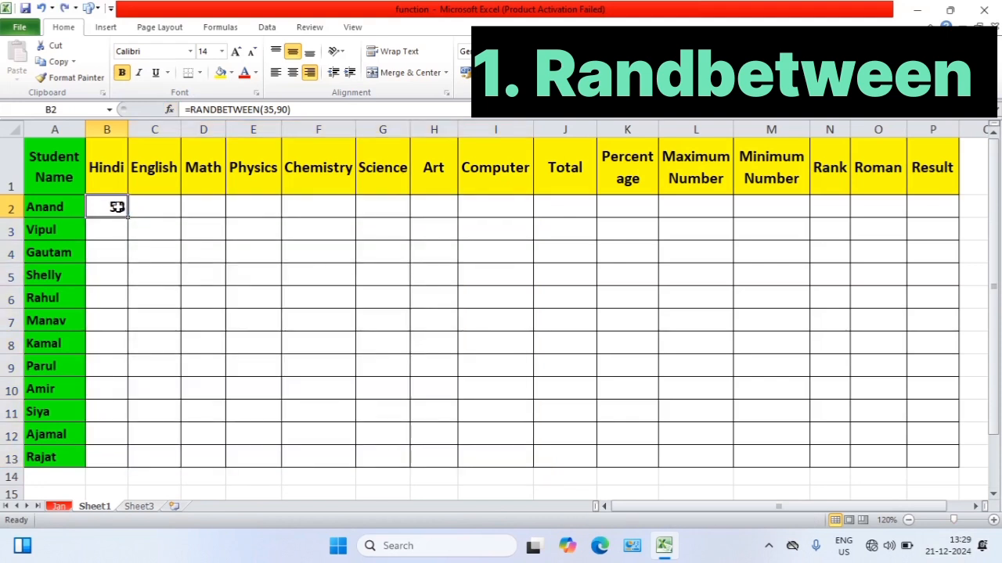
Fill the B2 formula right and down over B2:I13, covering all subjects from Hindi to Computer for every student
left_click_drag(116, 207, 510, 463)
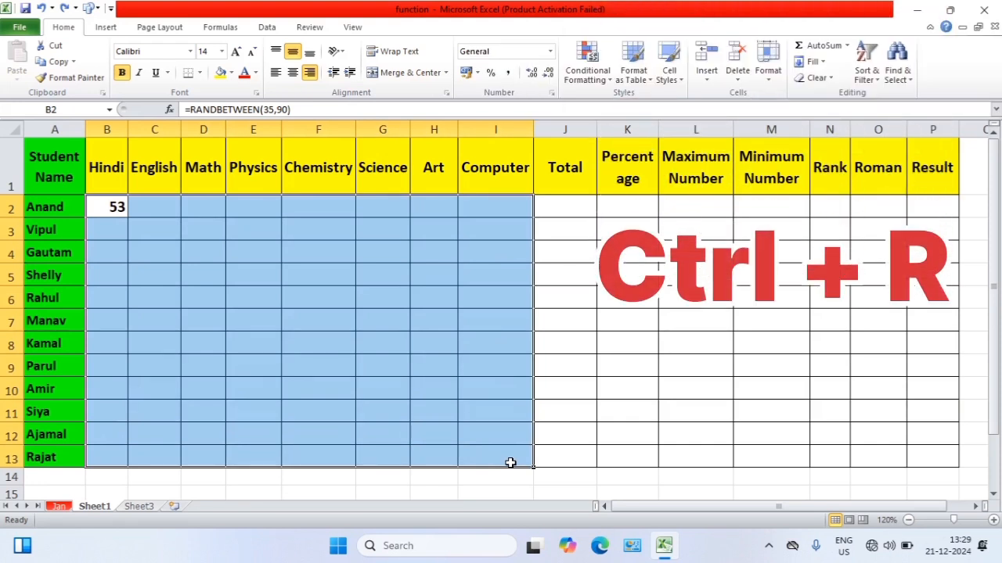
key("ctrl+r")
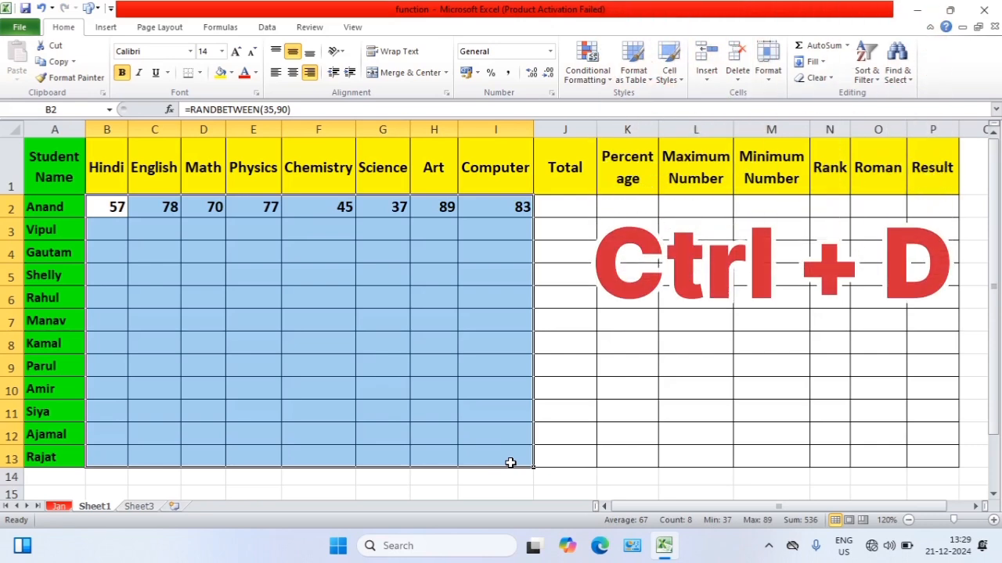
key("ctrl+d")
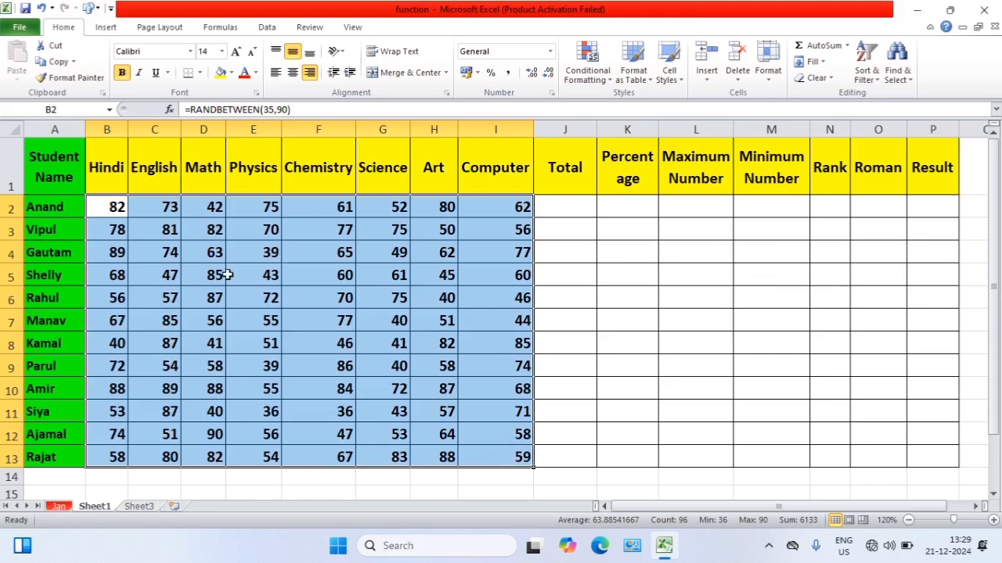
left_click(671, 291)
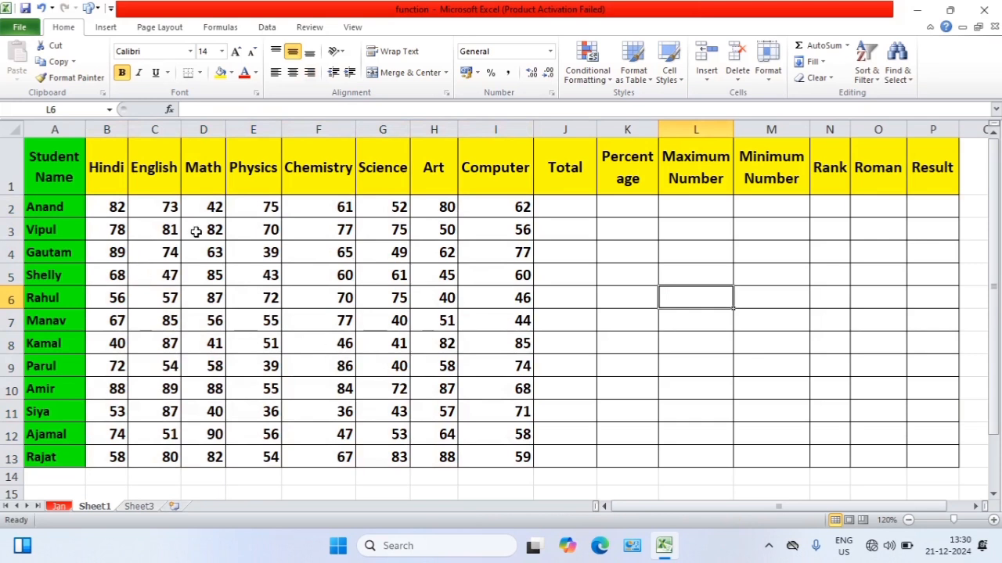
Check the formulas behind several mark cells and re-confirm those in E4 and E5 to regenerate the random marks
left_click(299, 257)
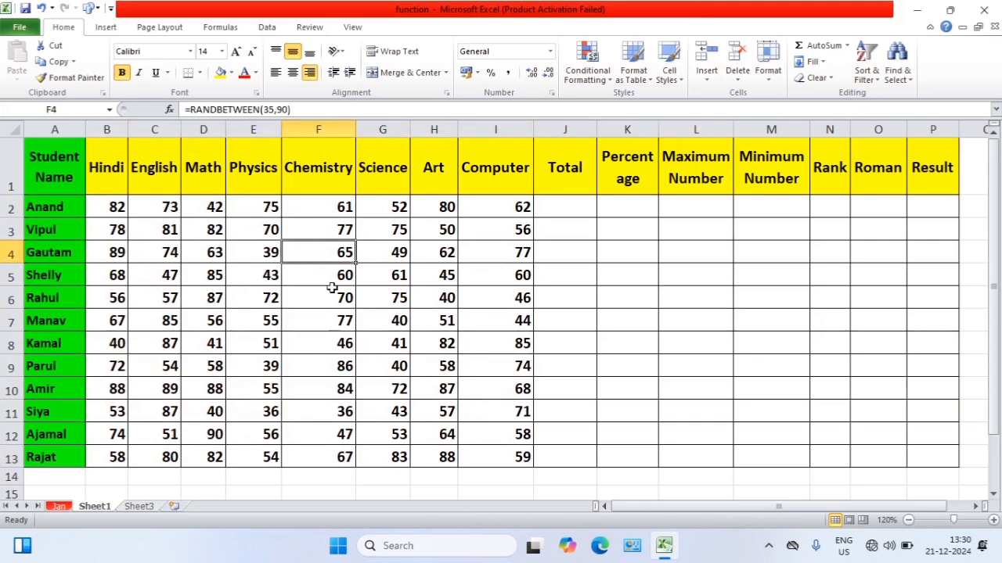
left_click(337, 206)
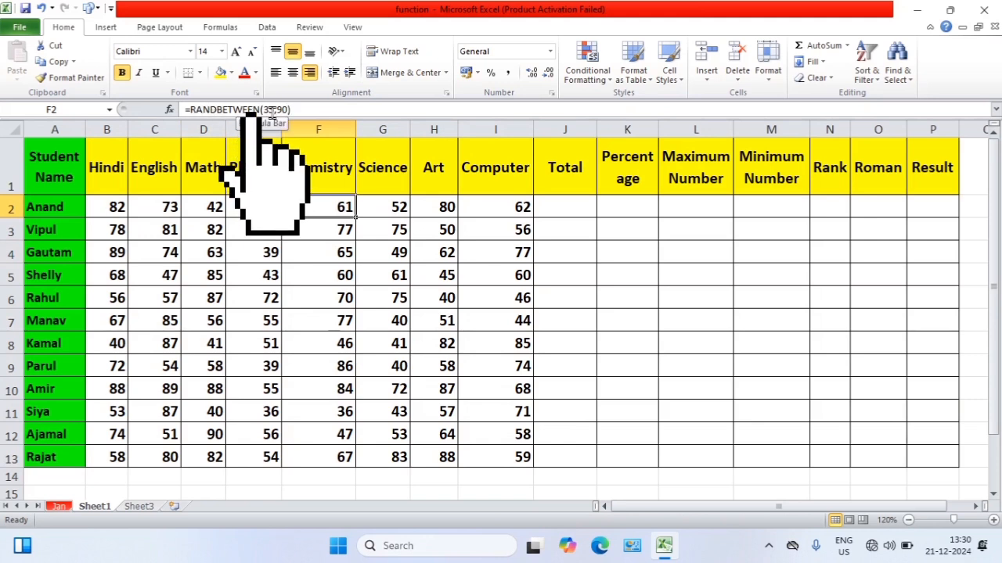
key("Left")
key("Down")
key("Down")
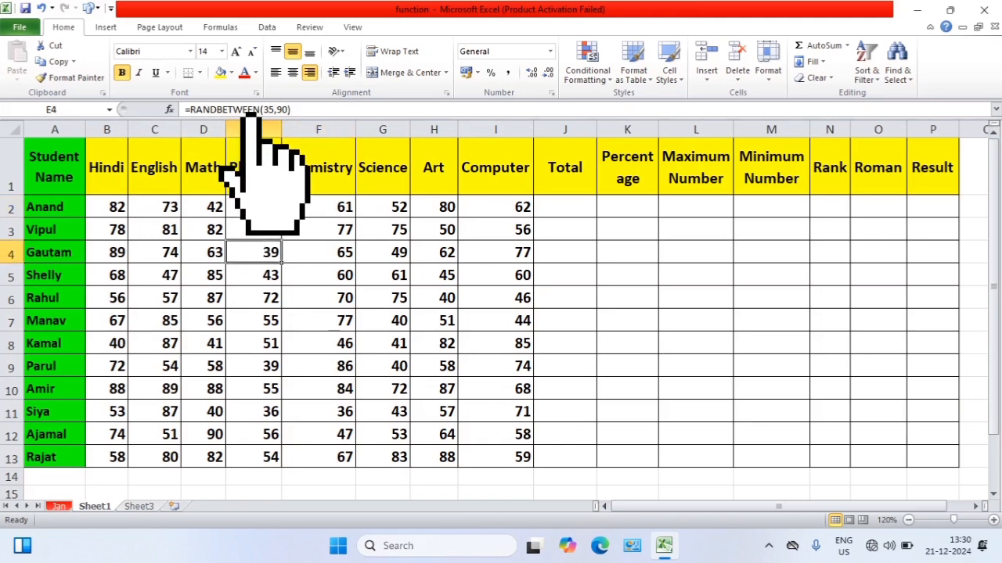
left_click(303, 111)
left_click(302, 111)
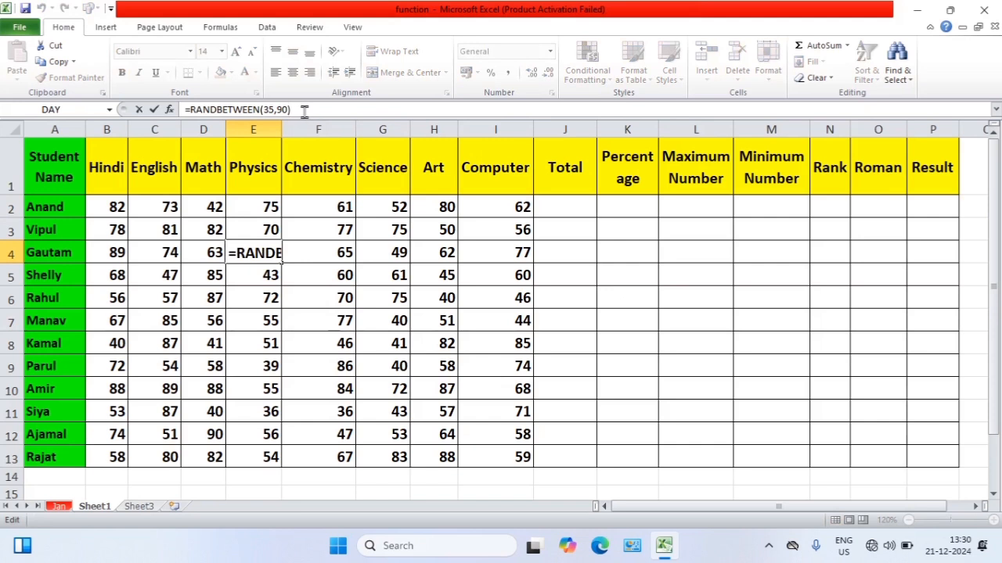
key("Return")
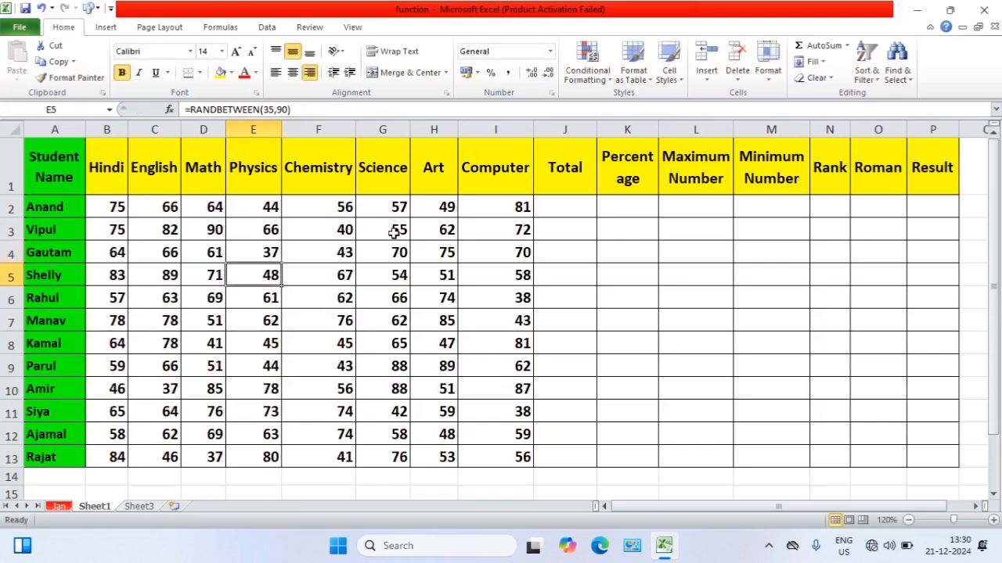
left_click(307, 108)
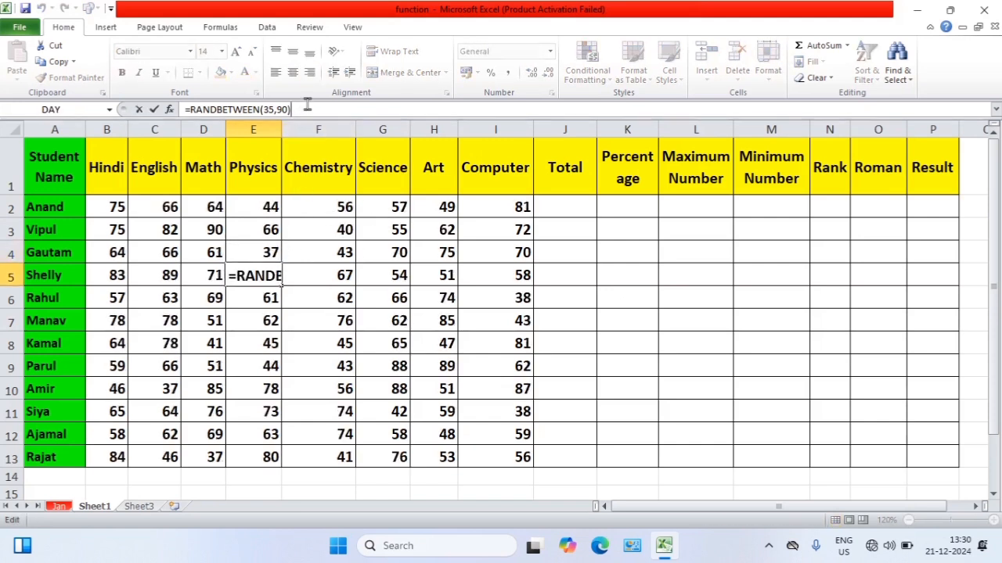
key("Return")
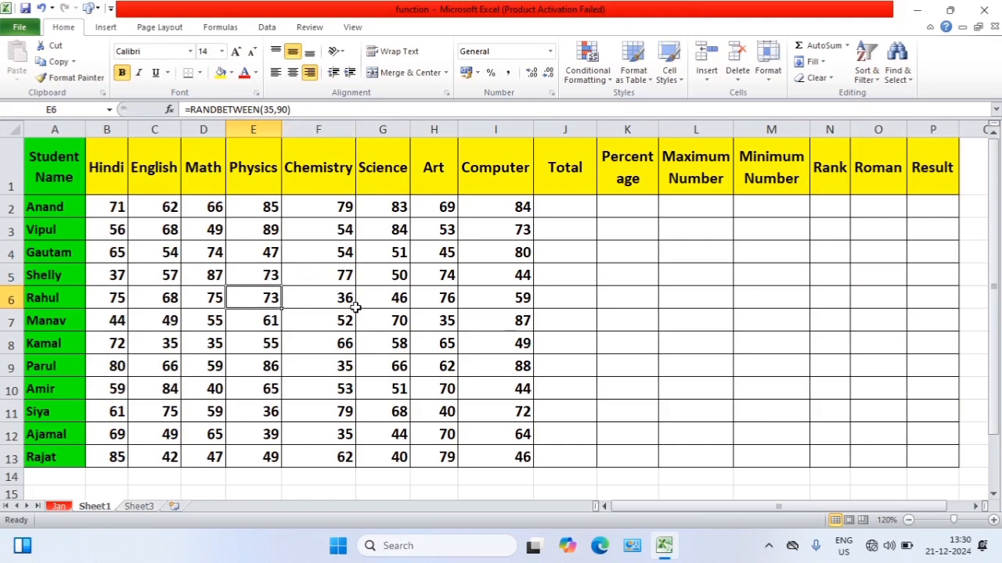
Copy the random marks in B2:I13, from Hindi to Computer for all students
left_click(117, 209)
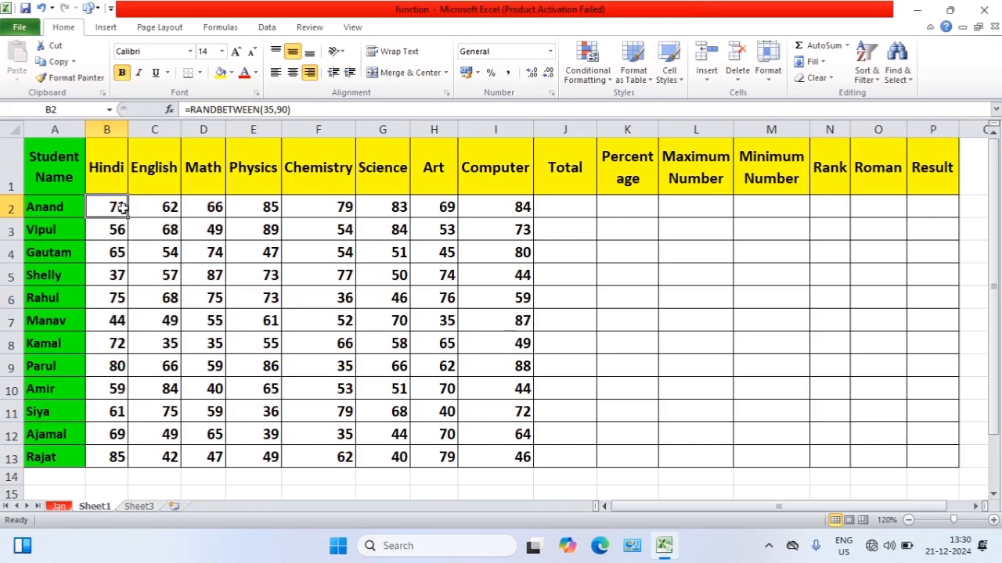
left_click_drag(115, 207, 513, 457)
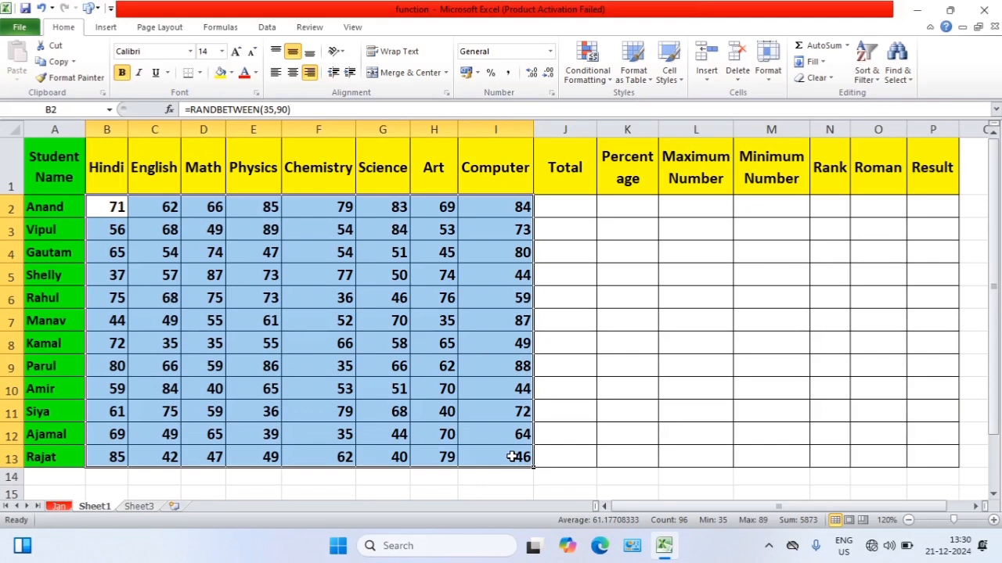
key("ctrl+c")
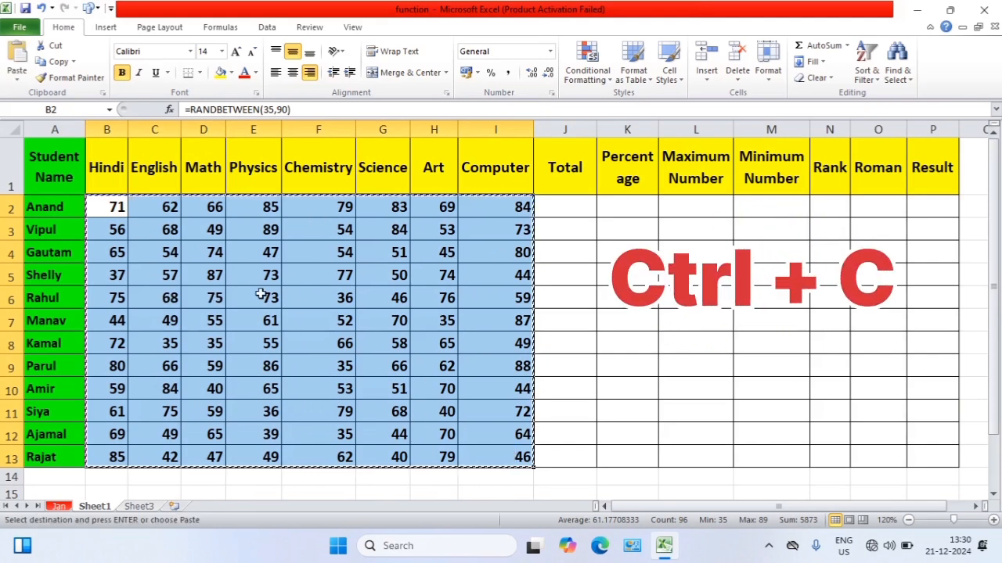
left_click(16, 81)
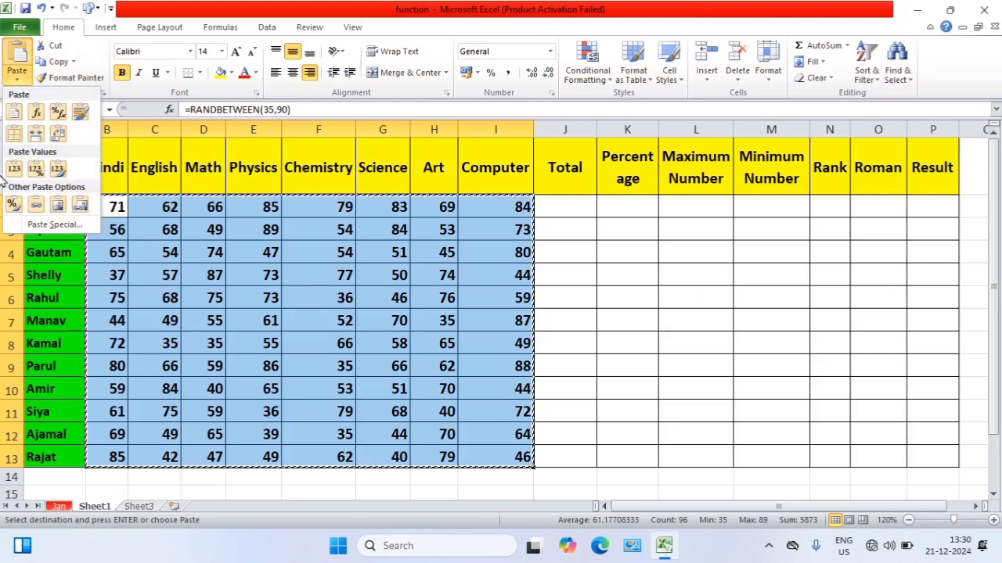
left_click(45, 227)
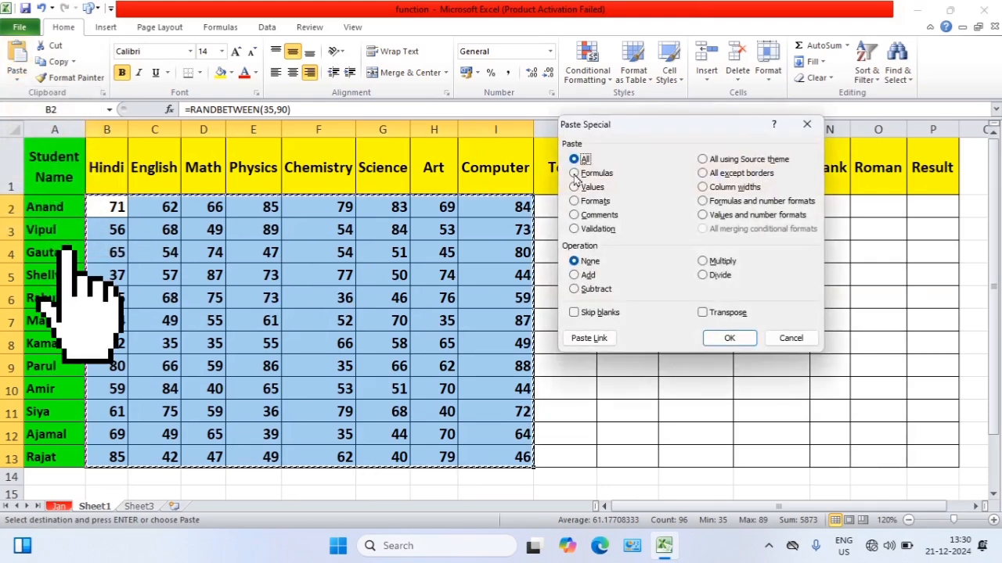
left_click(809, 126)
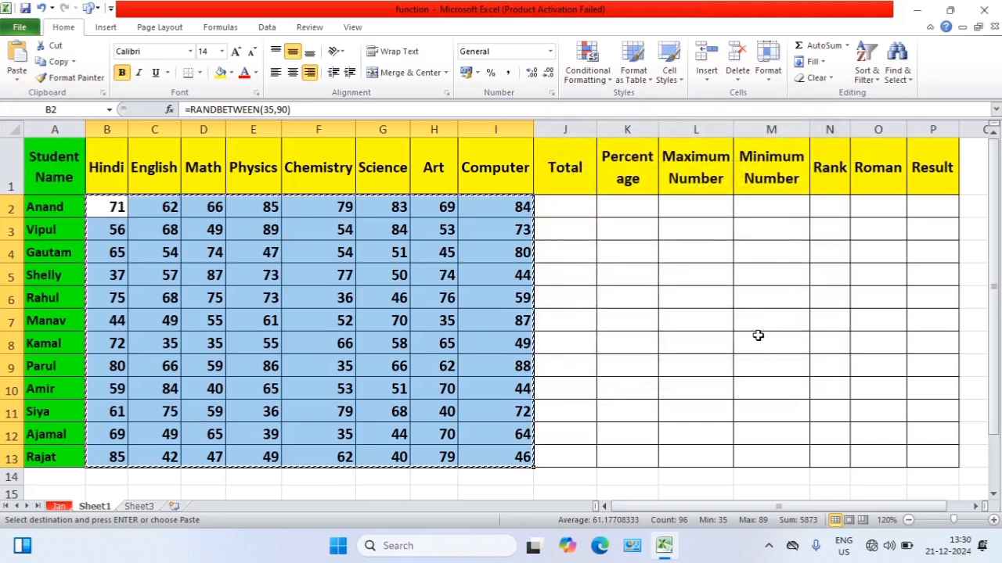
Paste the copied marks over B2:I13 as Values only and check the contents of G4 and H4
key("ctrl+alt+v")
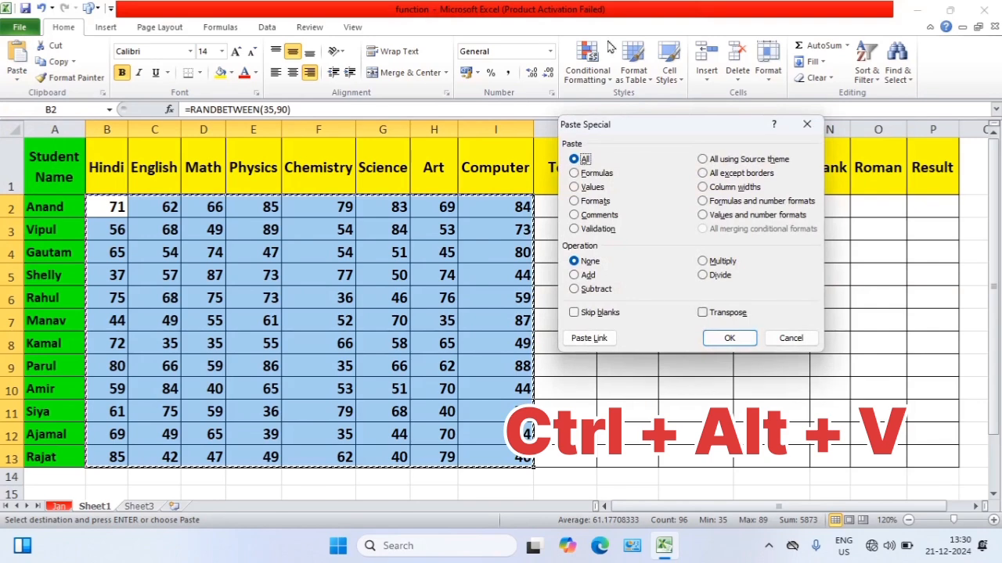
left_click_drag(665, 129, 708, 139)
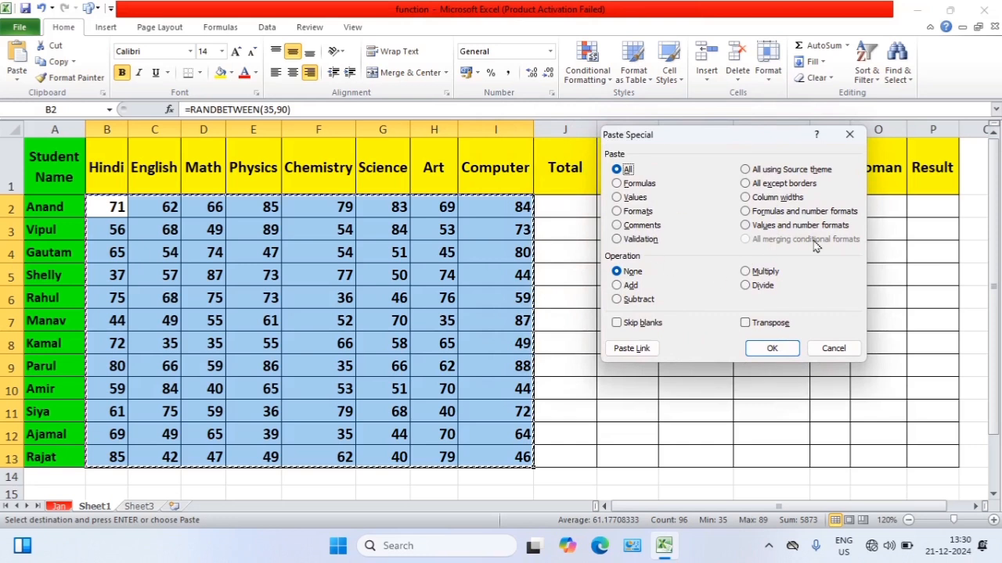
left_click(643, 200)
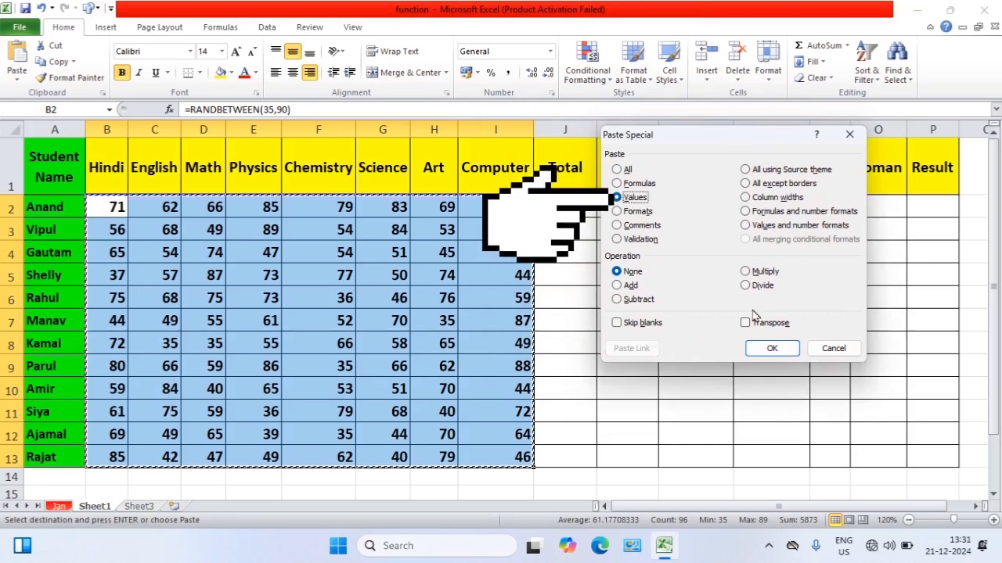
left_click(773, 349)
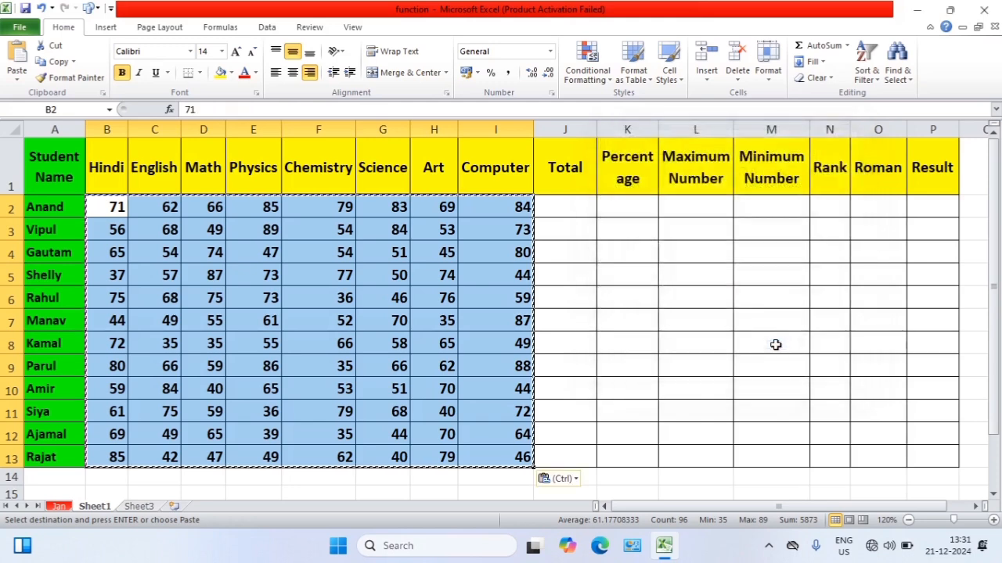
left_click(382, 252)
double_click(381, 254)
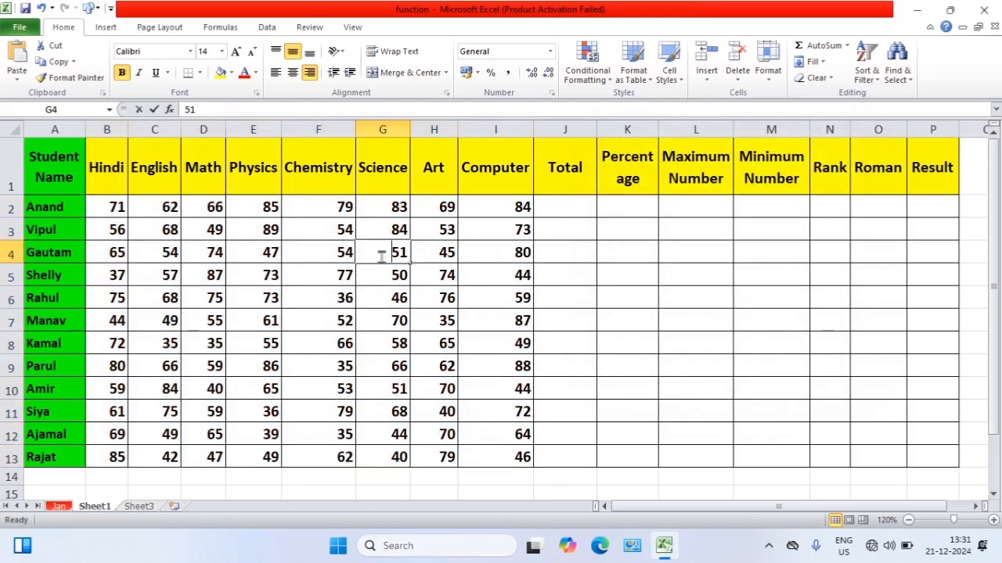
left_click(432, 259)
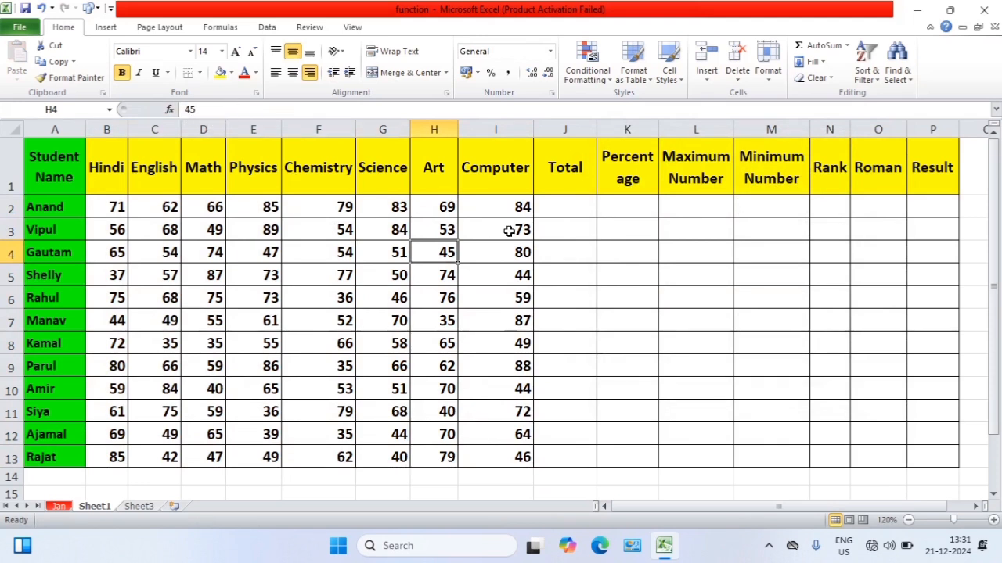
Enter the formula =SUM(B2:I2) in J2 to total the first student's marks
left_click(554, 232)
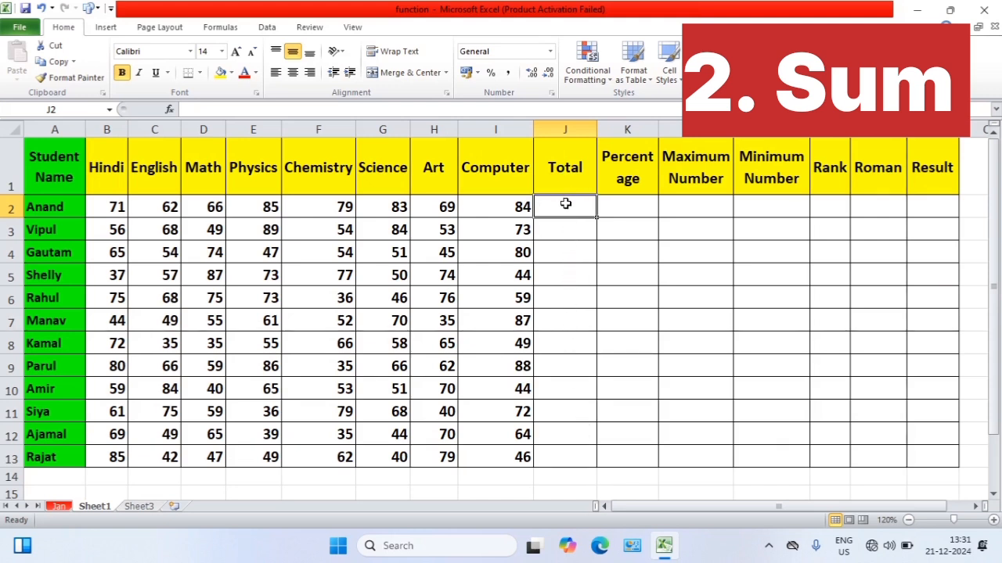
mouse_move(565, 203)
left_mouse_down()
mouse_move(576, 359)
mouse_move(576, 206)
left_mouse_up()
type("=su")
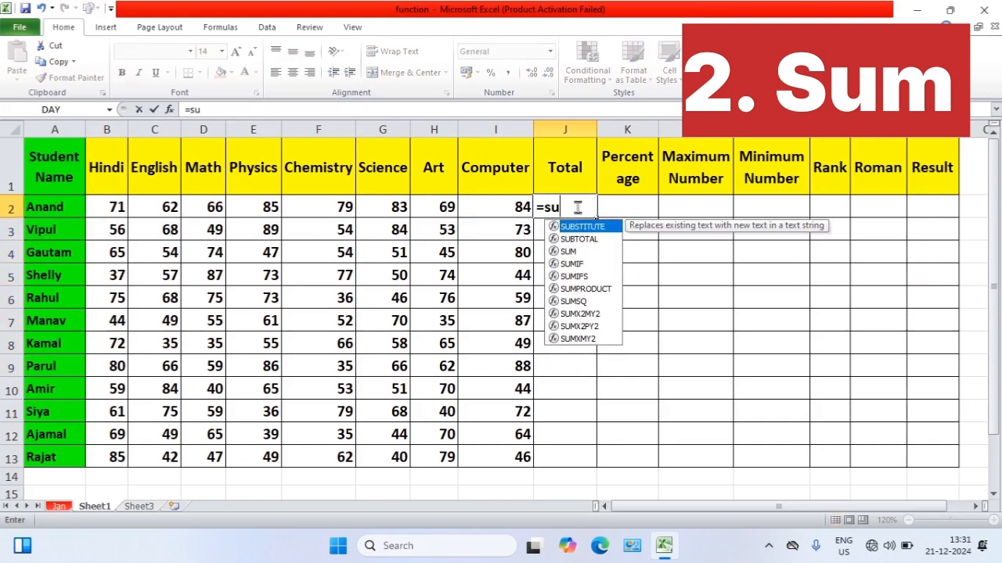
type("m(")
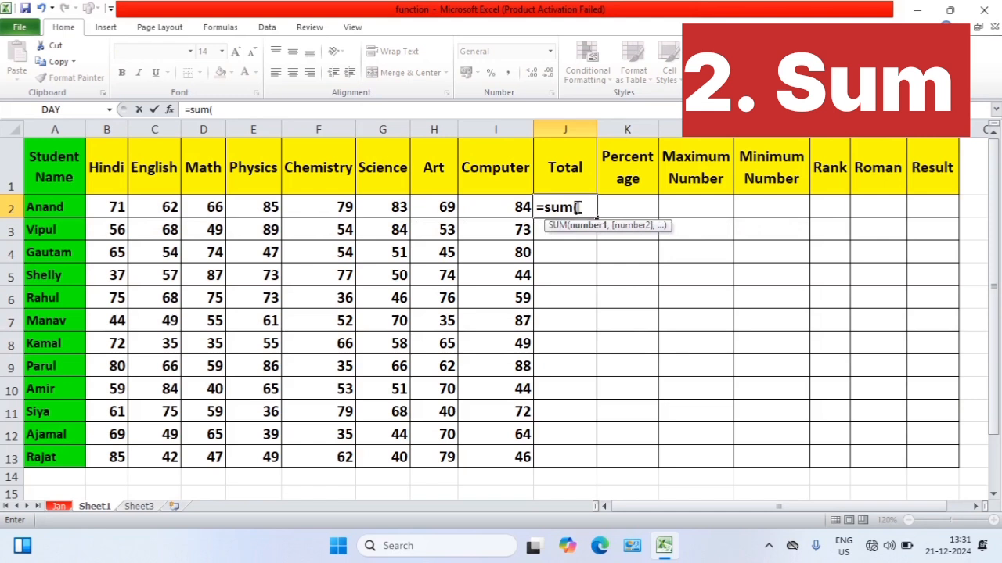
left_click_drag(113, 208, 484, 210)
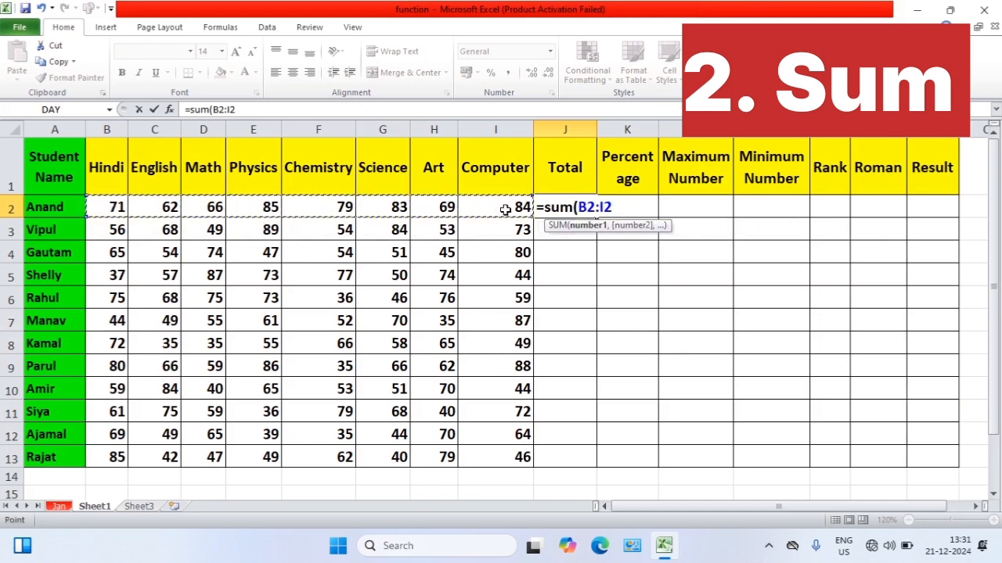
type(")")
key("Return")
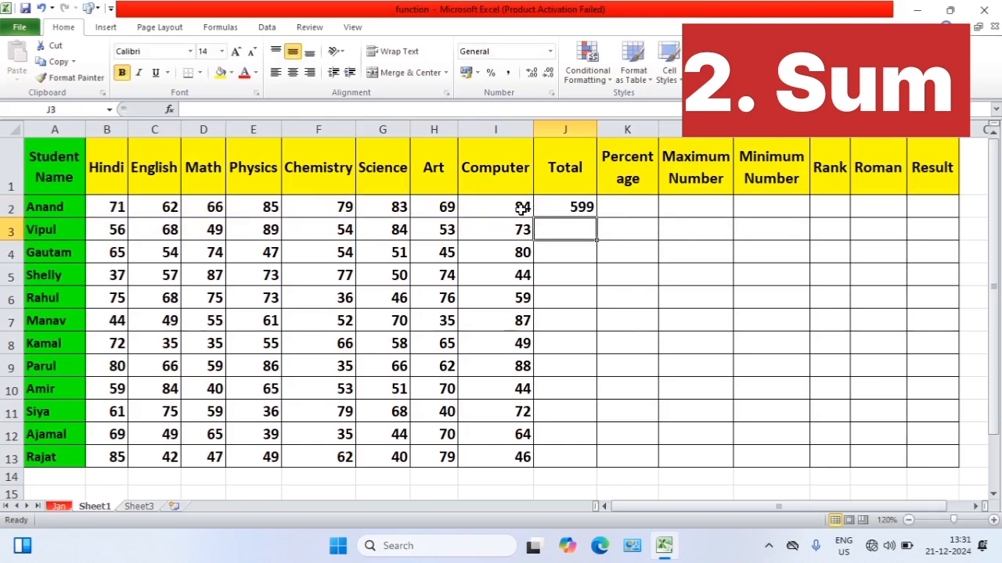
Fill the J2 SUM formula down to J13, and clear the whole range J2:J13
left_click(562, 205)
left_click_drag(596, 217, 600, 466)
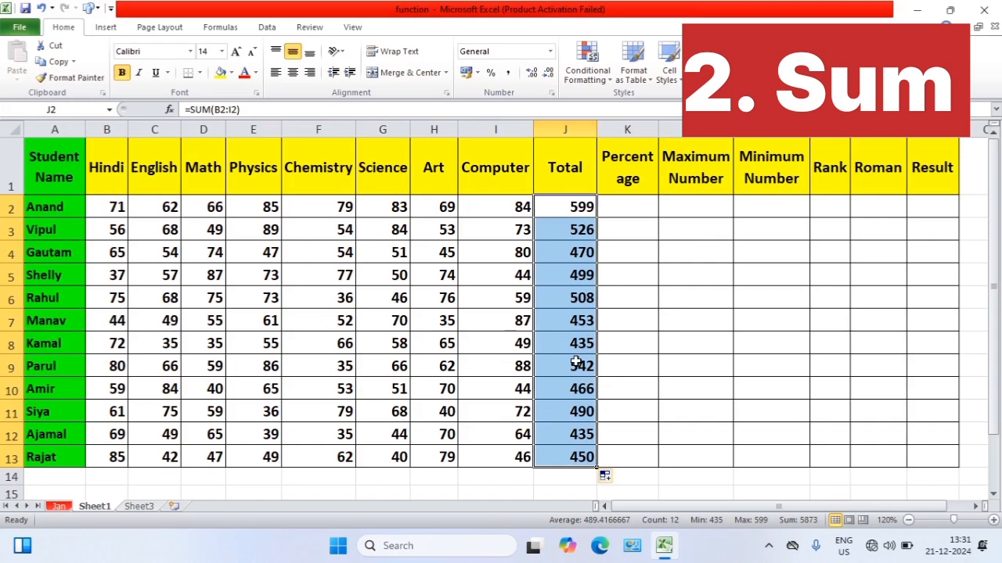
key("Delete")
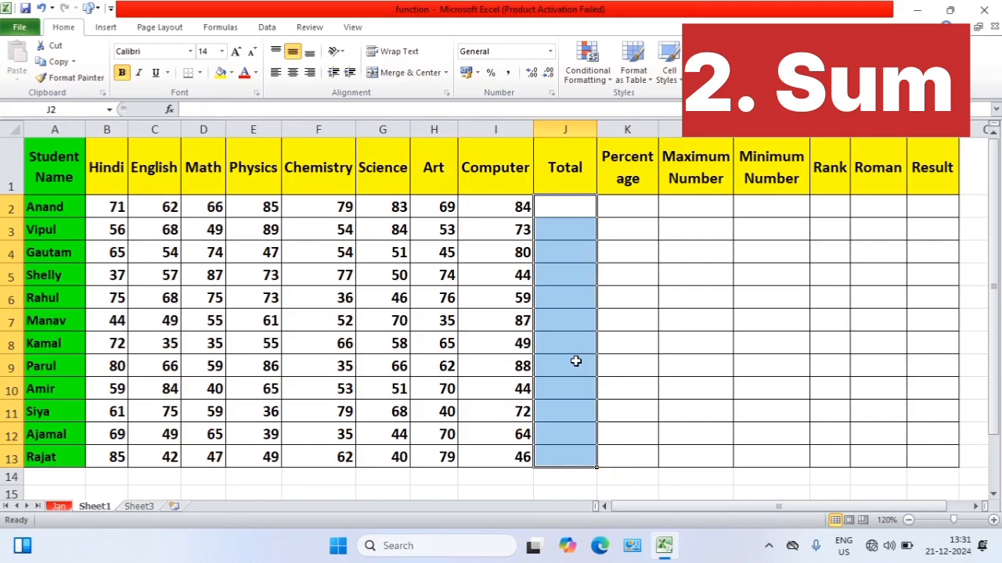
Total every student's marks at once by applying AutoSum to the Total range J2:J13
left_click(627, 206)
left_click_drag(565, 201, 559, 456)
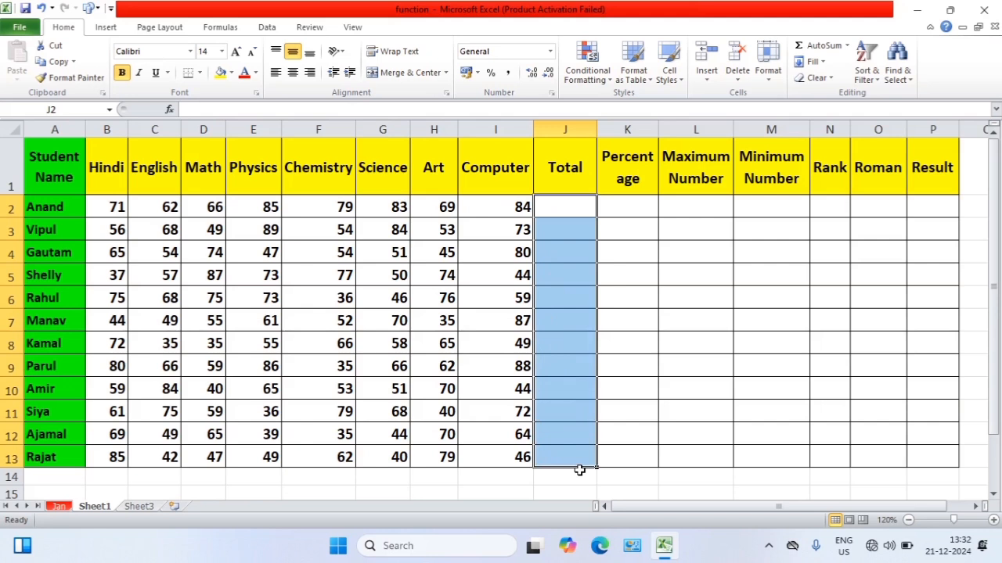
key("alt+equal")
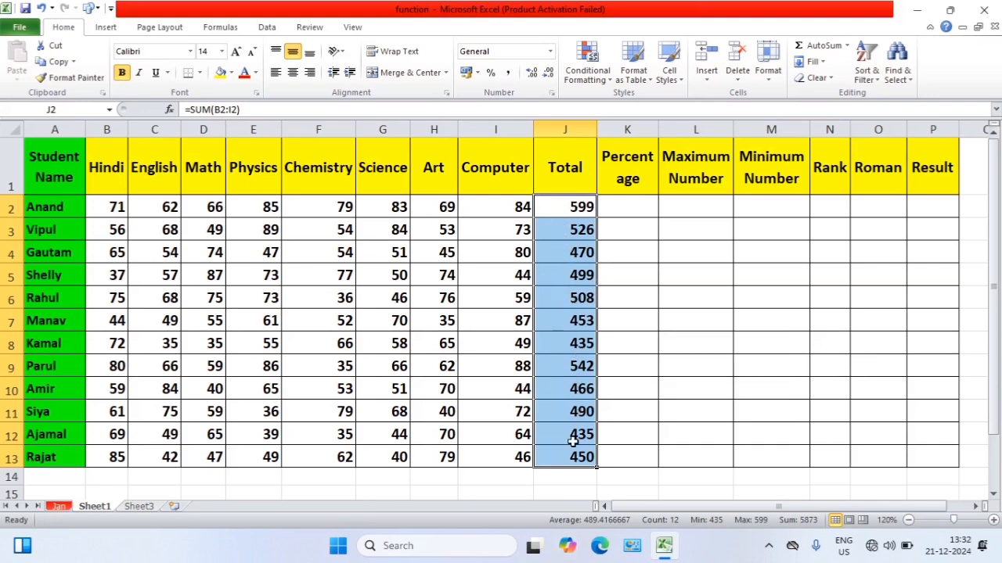
Enter =AVERAGE(B2:I2) across the whole Percentage range K2:K13 in one go
left_click(630, 205)
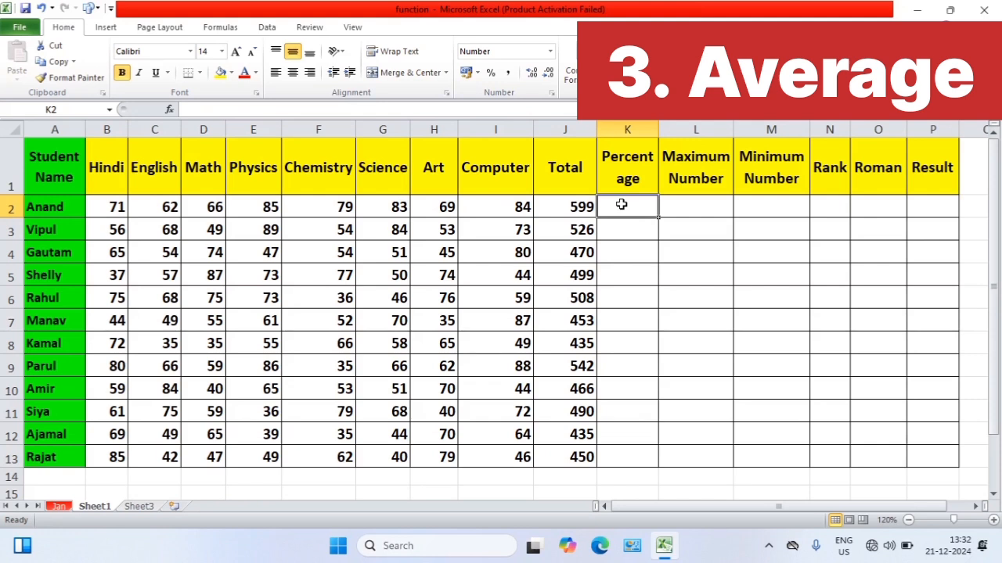
left_click_drag(621, 204, 628, 462)
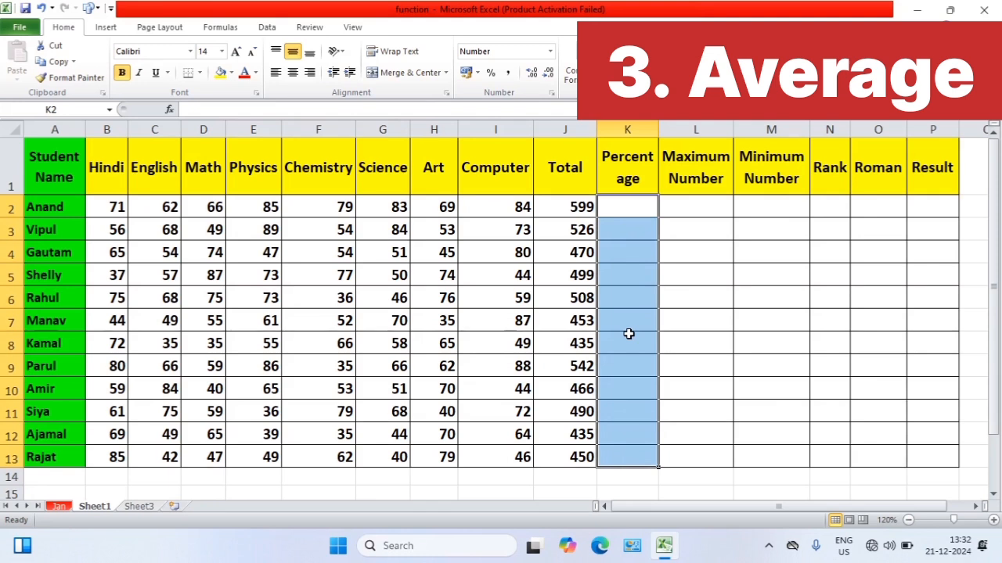
type("=a")
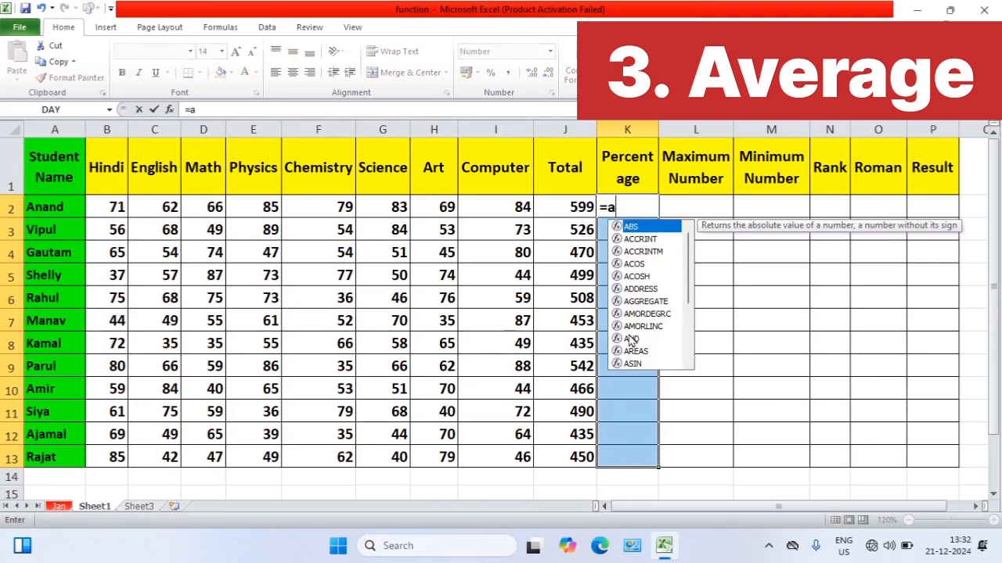
type("vera")
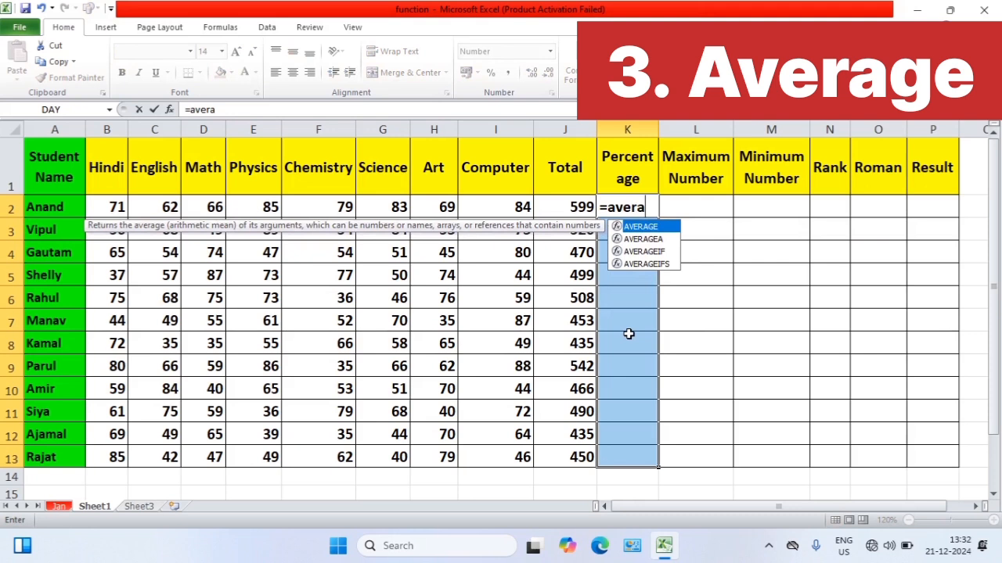
key("Tab")
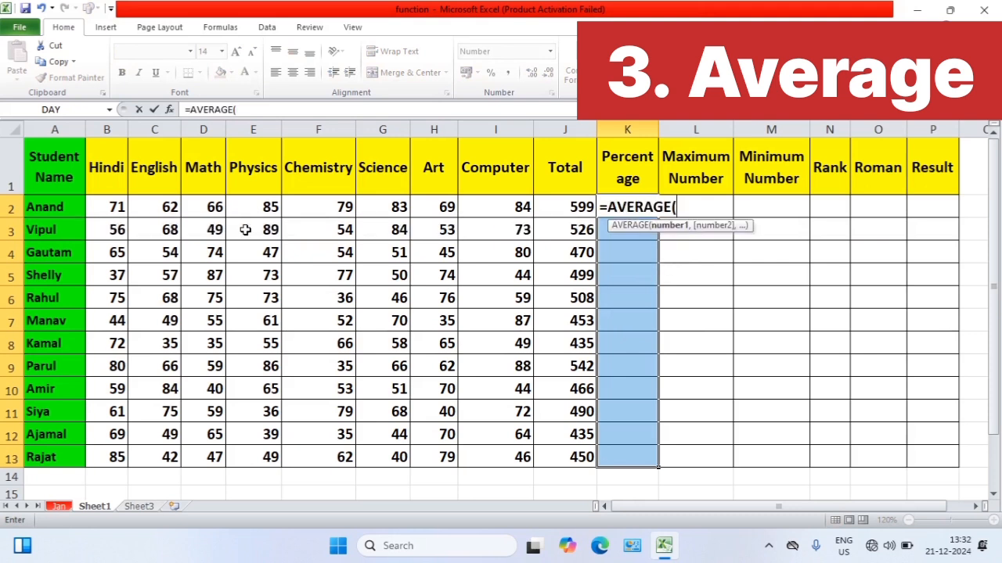
left_click_drag(109, 205, 492, 202)
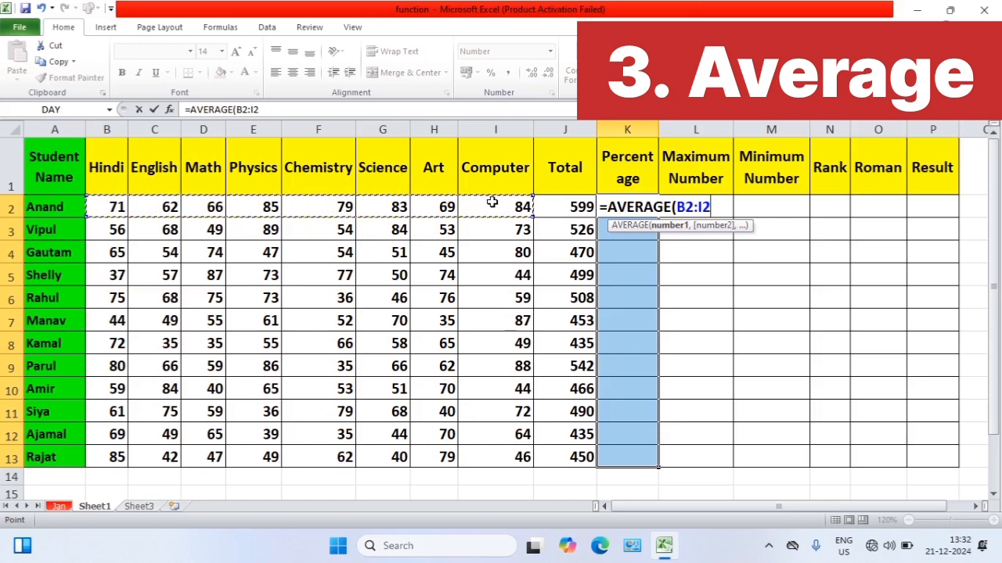
type(")")
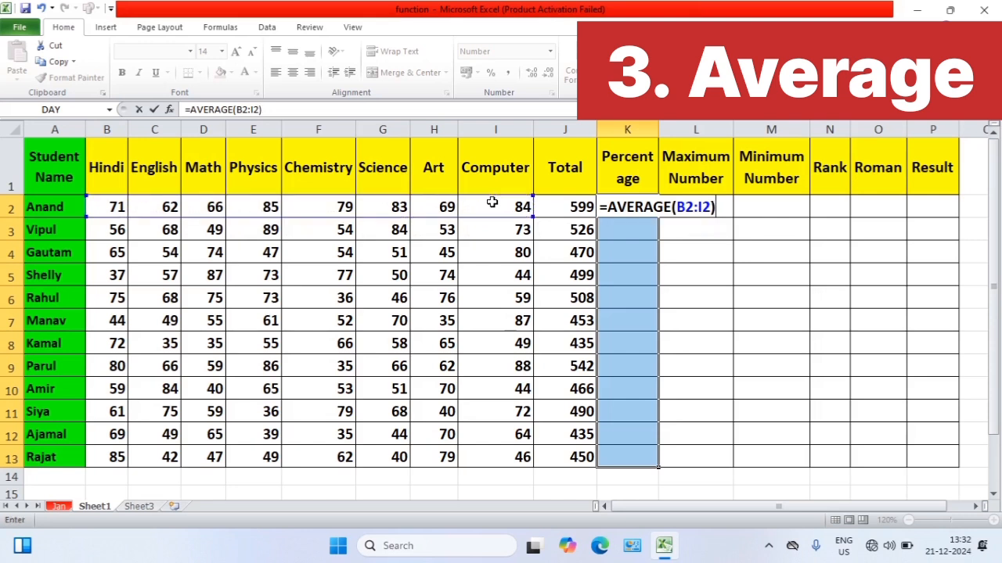
key("ctrl+Return")
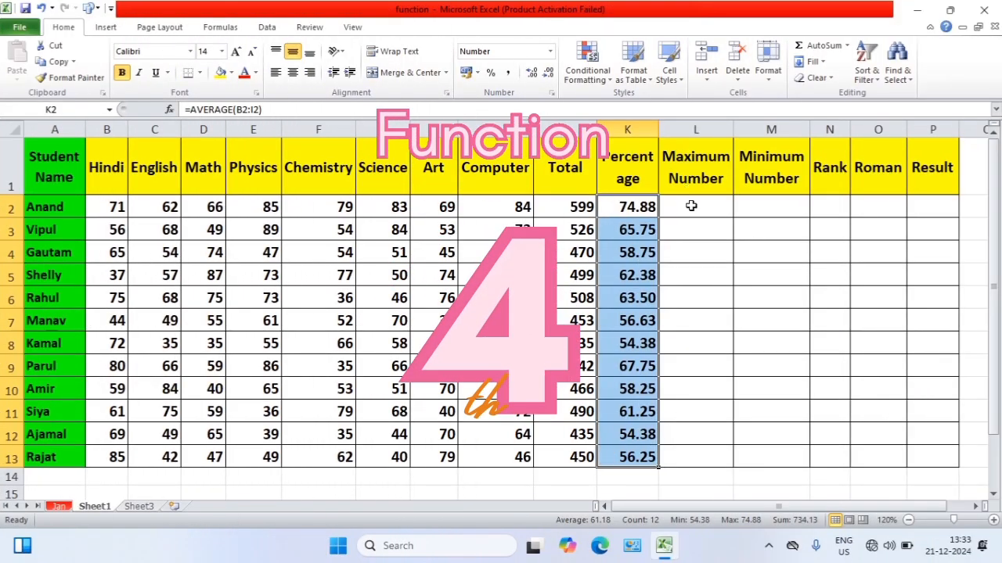
Enter =MAX(B2:I2) across the whole Maximum Number range L2:L13 in one go
left_click(690, 206)
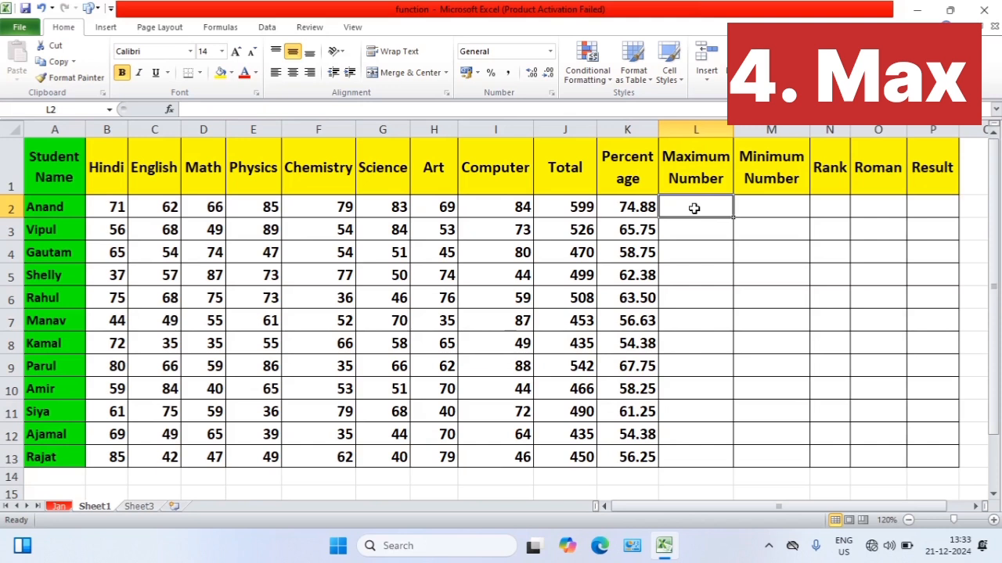
left_click_drag(694, 208, 693, 468)
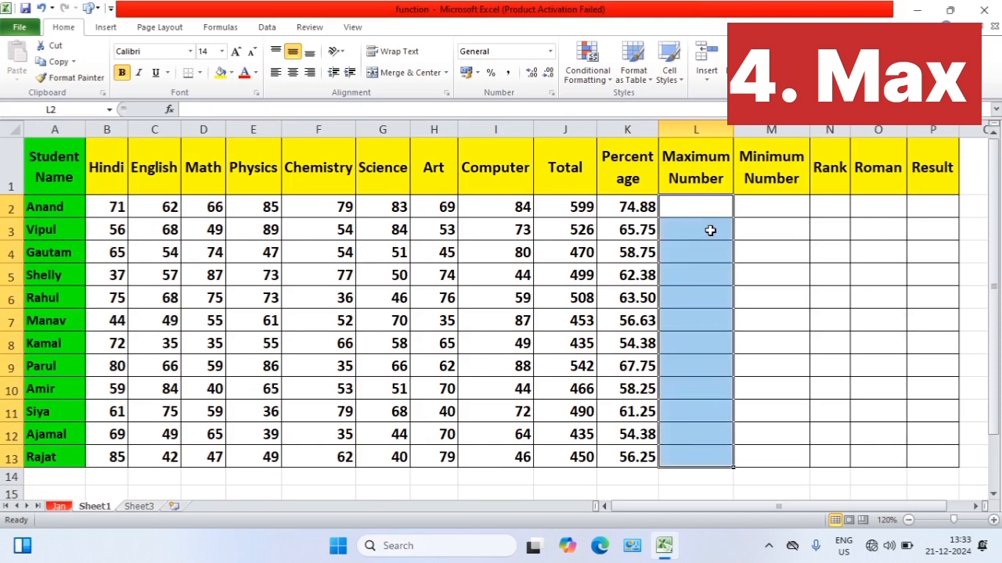
type("=max")
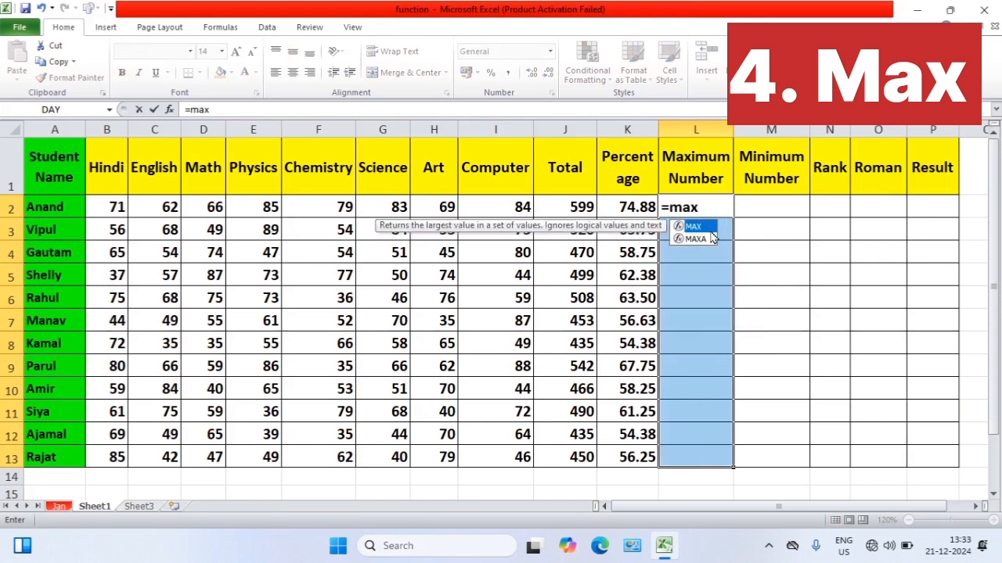
type("(")
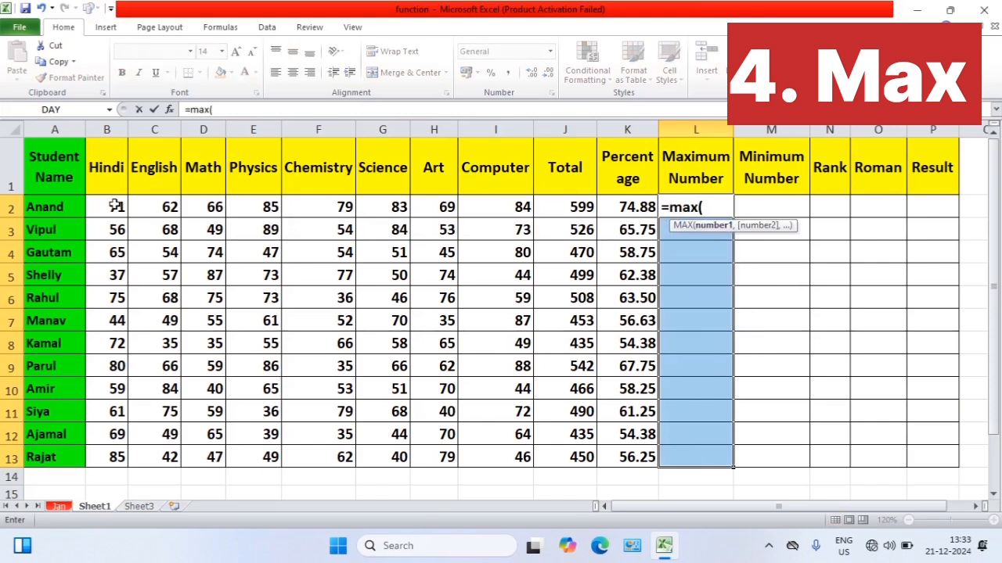
left_click_drag(114, 206, 496, 209)
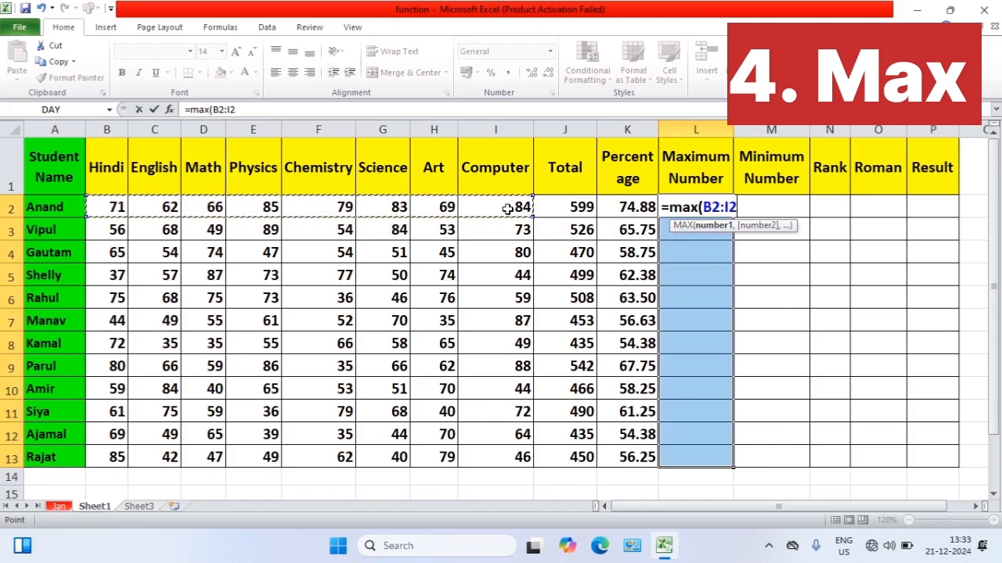
type(")")
key("ctrl+Return")
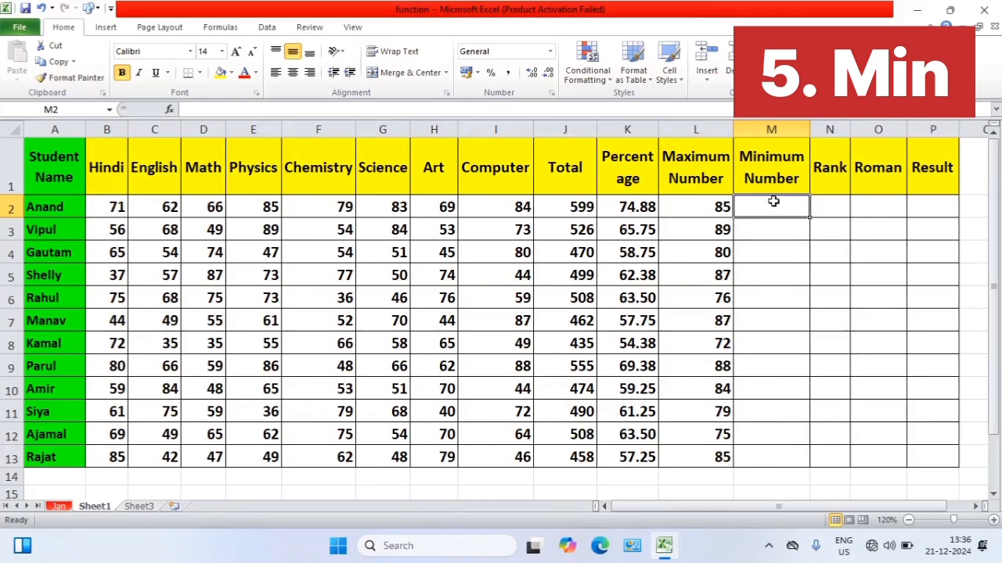
Enter =MIN(B2:I2) across the whole Minimum Number range M2:M13 in one go
left_click_drag(773, 202, 783, 462)
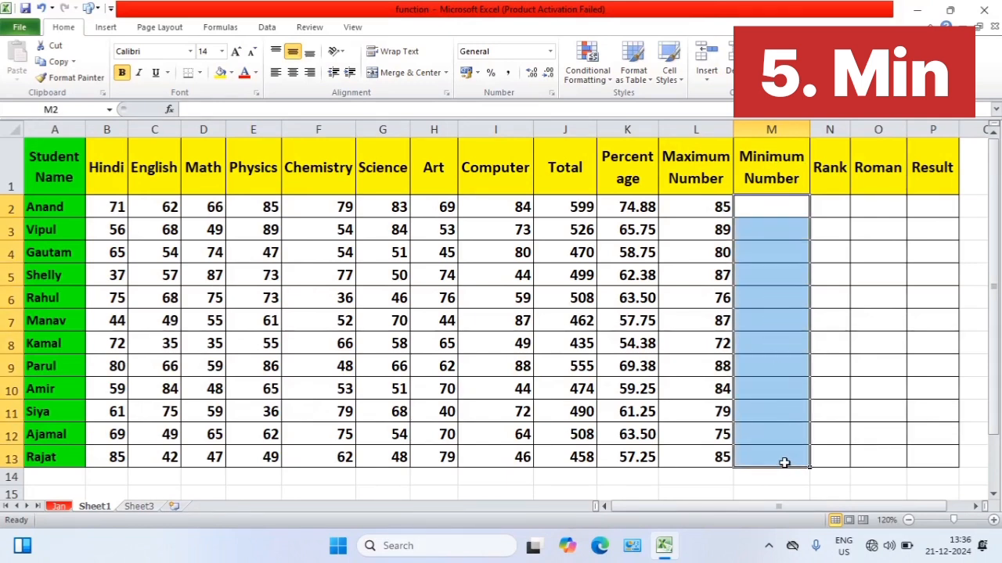
type("=mi")
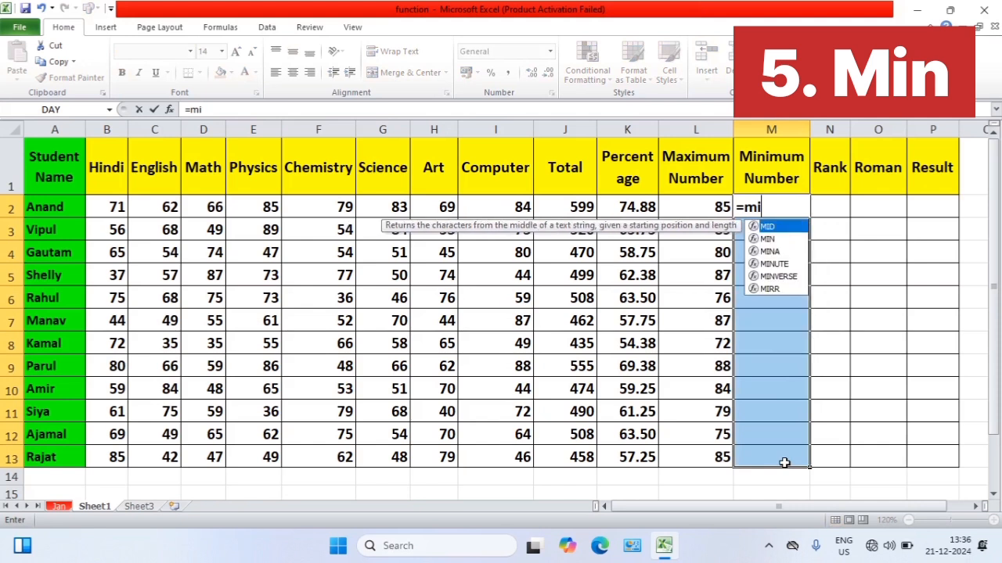
type("n(")
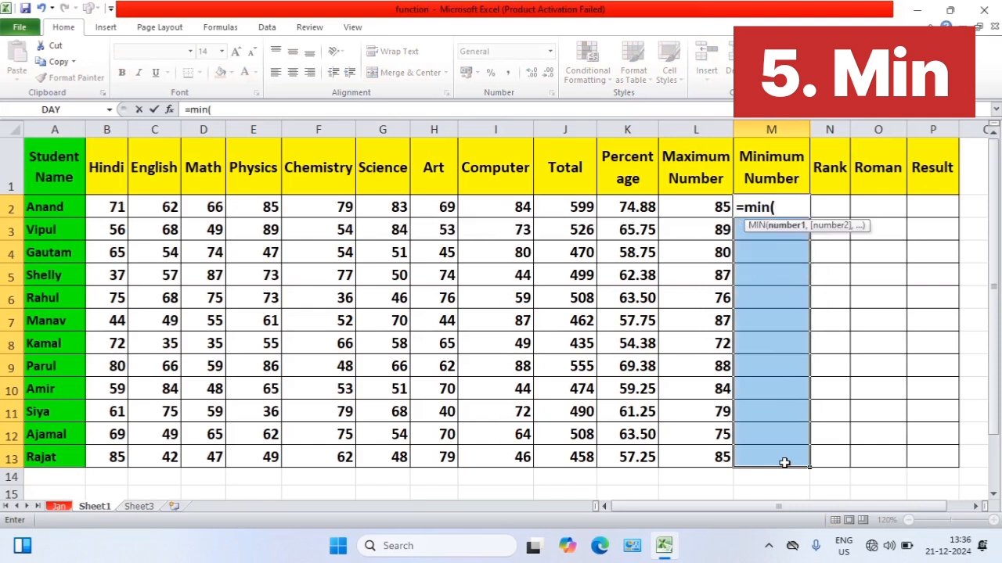
left_click_drag(107, 208, 516, 216)
type(")")
key("ctrl+Return")
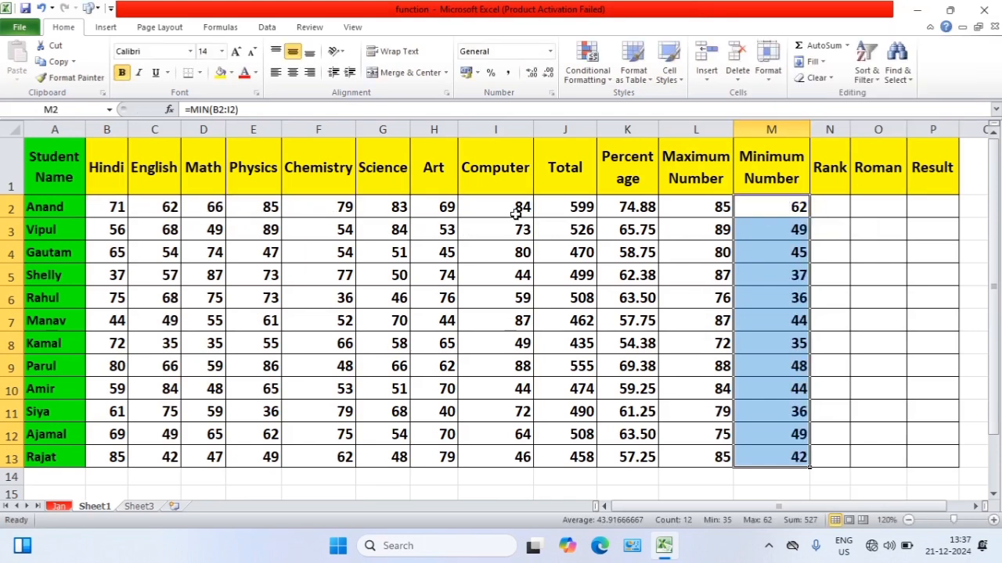
left_click(871, 239)
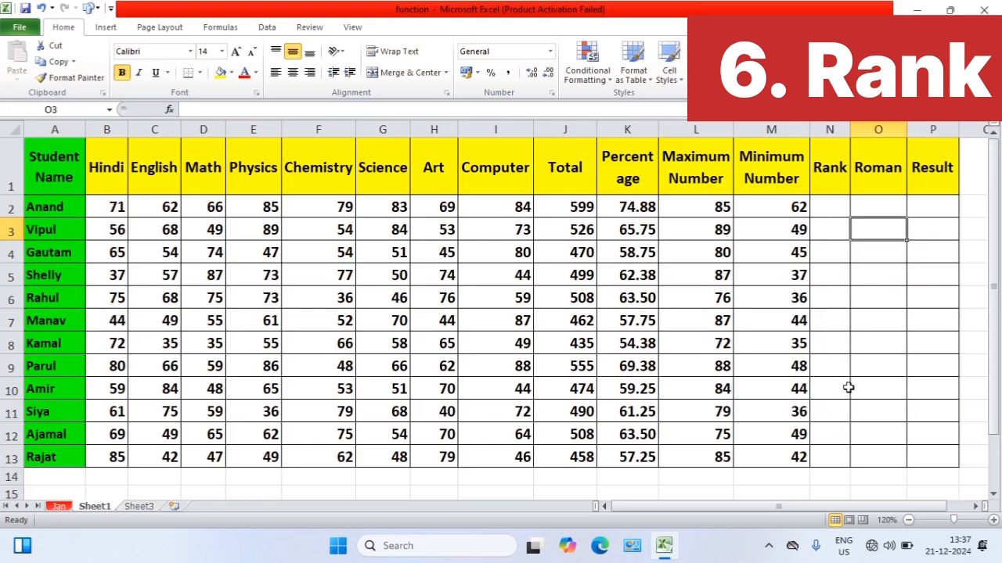
Widen the Rank column slightly and enter =RANK(K2,K2:K13) in N2 to rank the first student's percentage
left_click(827, 208)
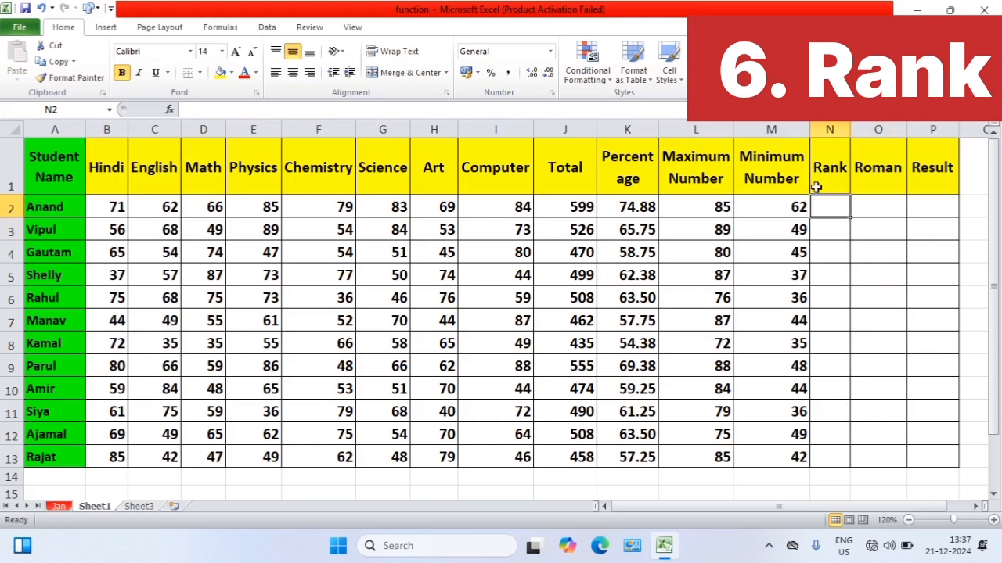
left_click_drag(850, 129, 859, 130)
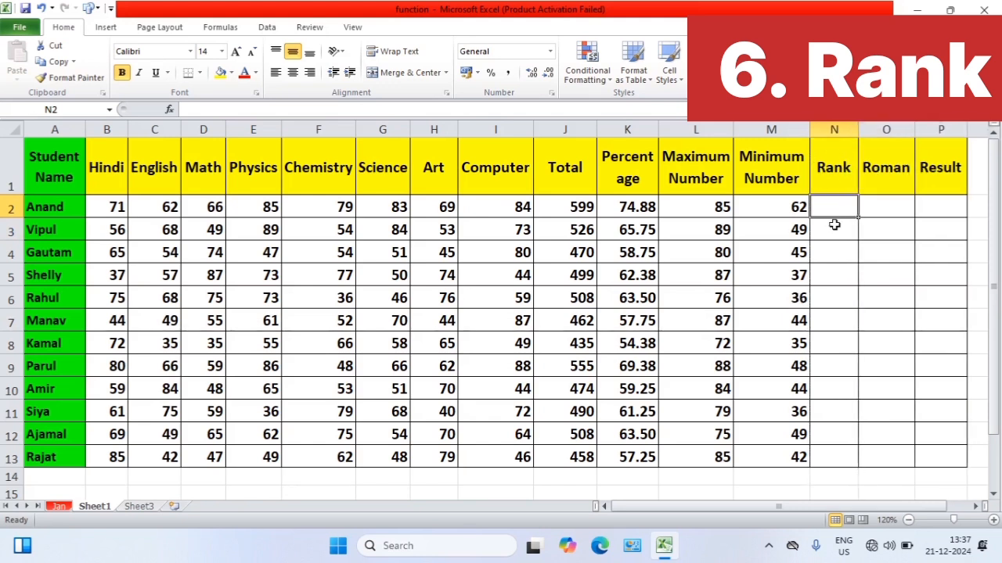
type("=rank")
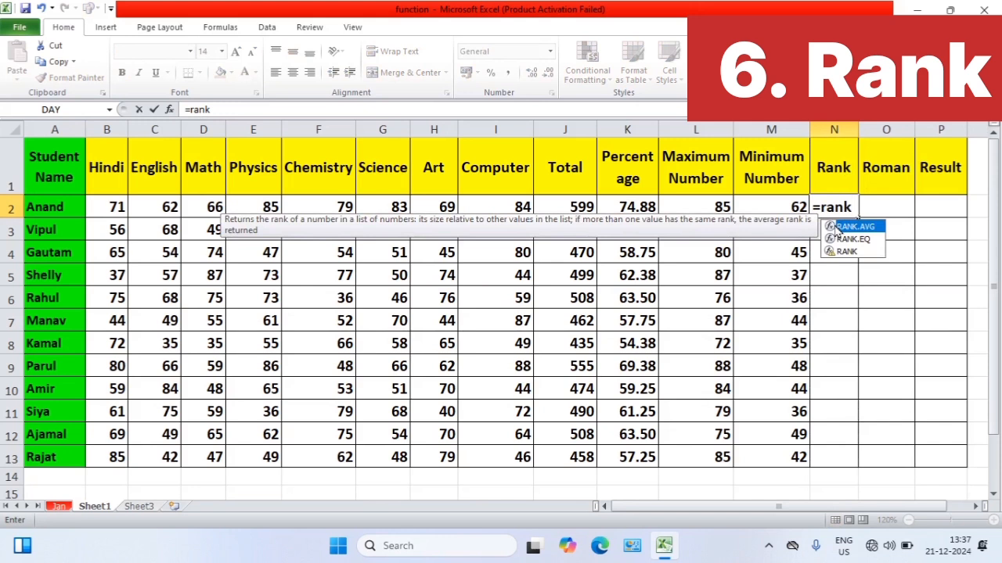
type("(")
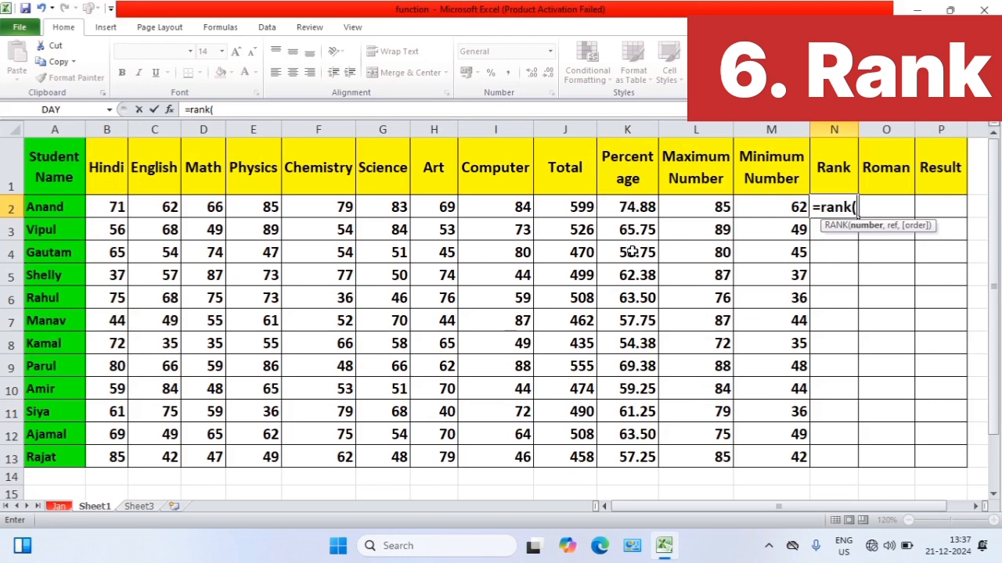
left_click(635, 206)
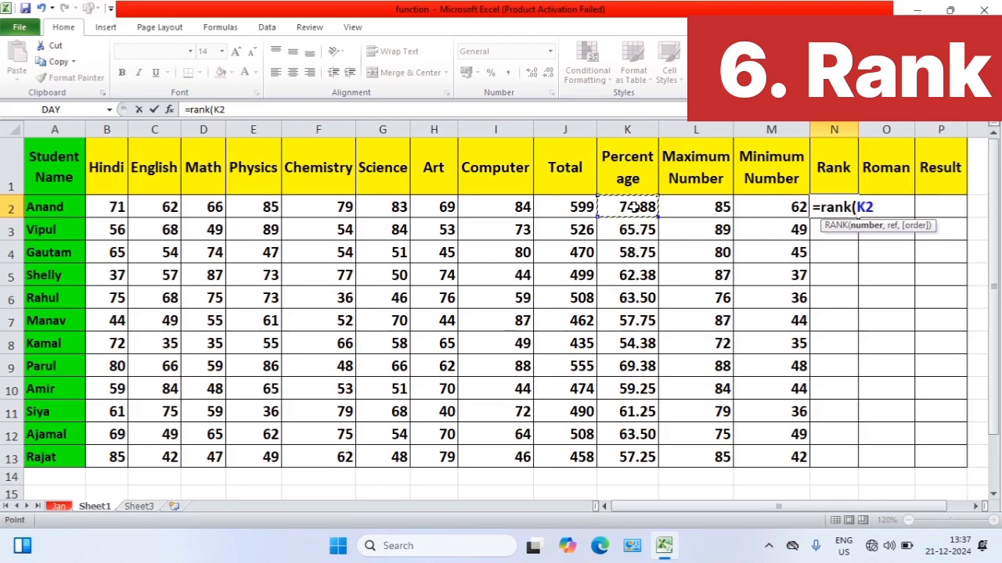
type(",")
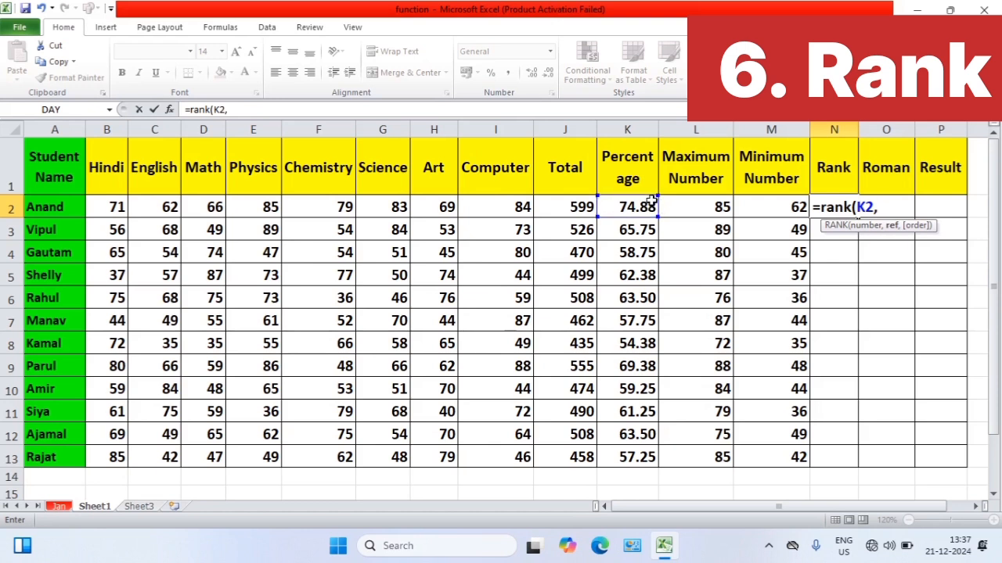
left_click_drag(636, 207, 638, 454)
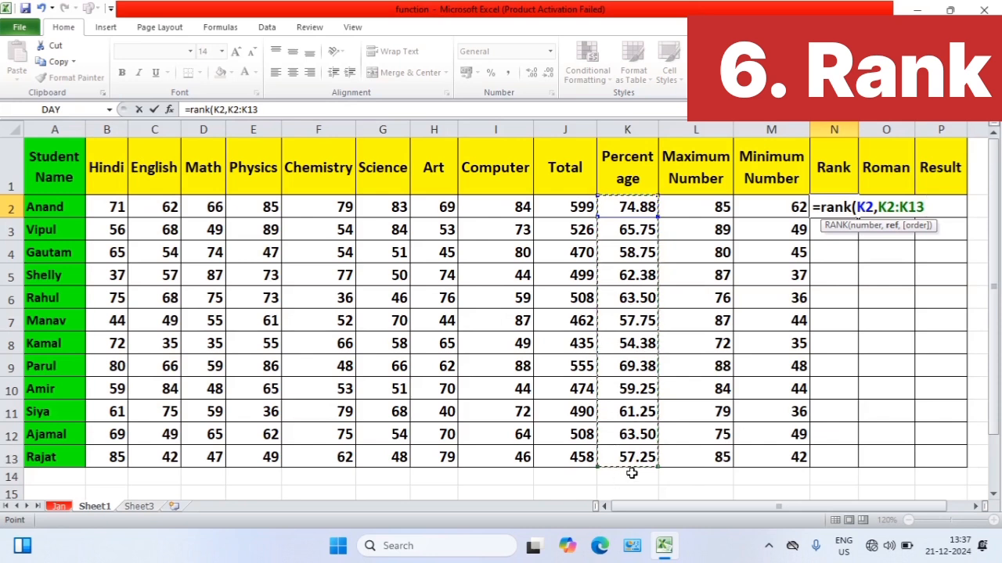
type(")")
key("Return")
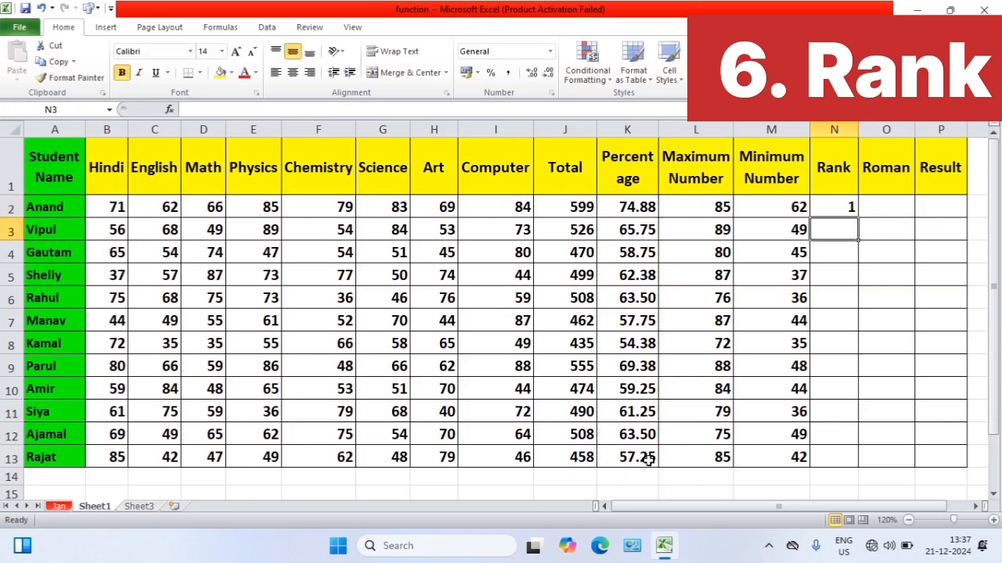
Make the reference range in the N2 rank formula absolute so it reads =RANK(K2,$K$2:$K$13)
left_click(844, 208)
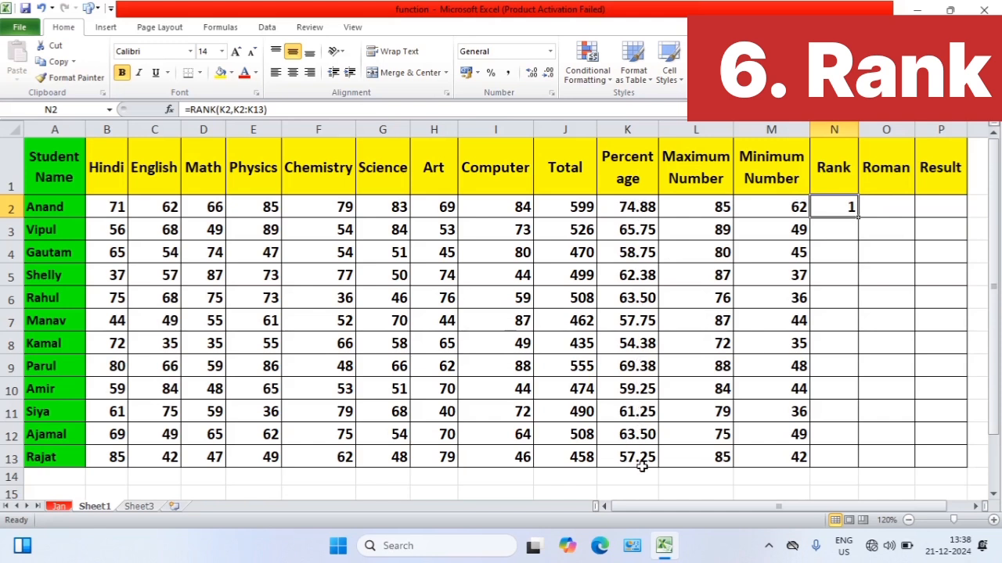
left_click(238, 109)
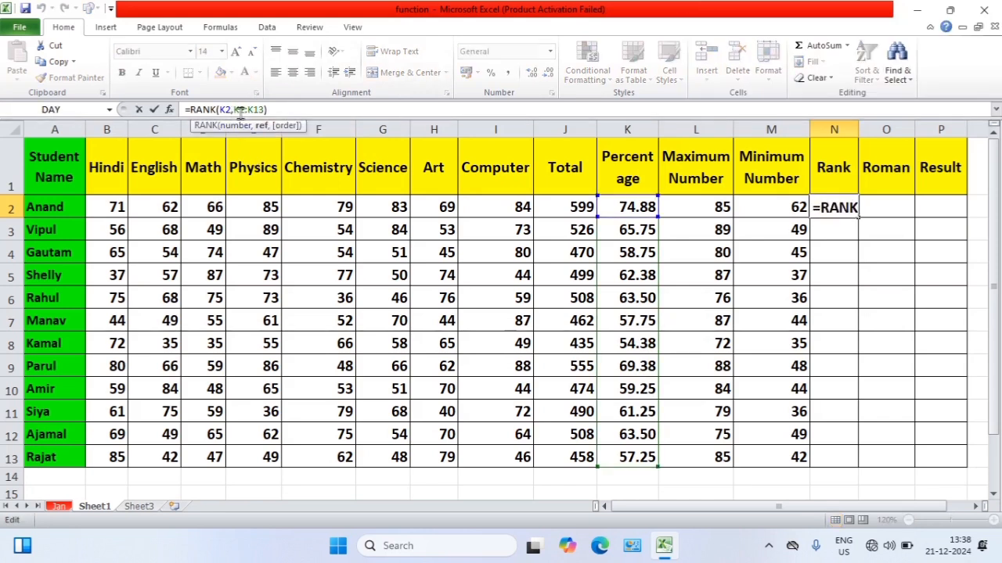
key("F4")
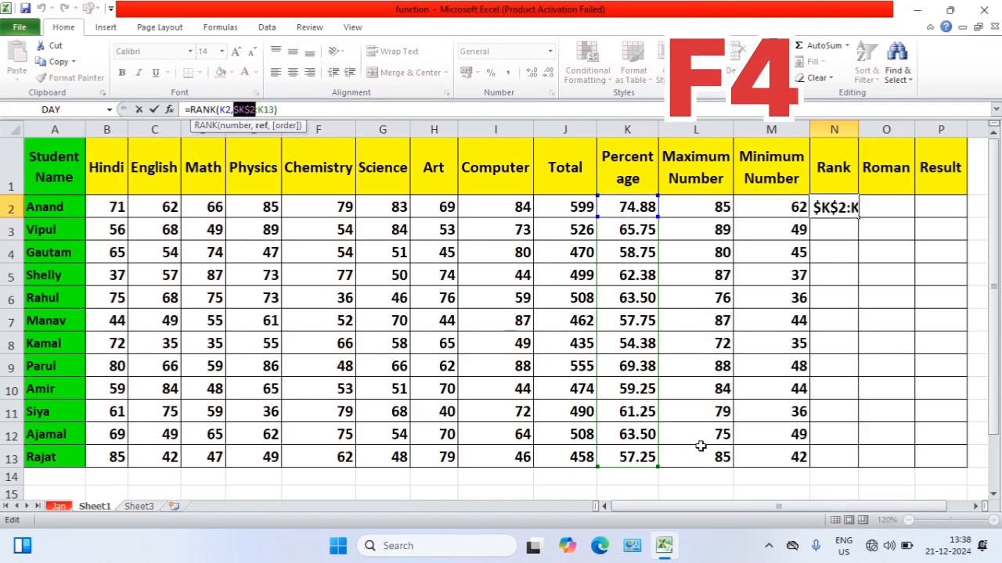
left_click(266, 110)
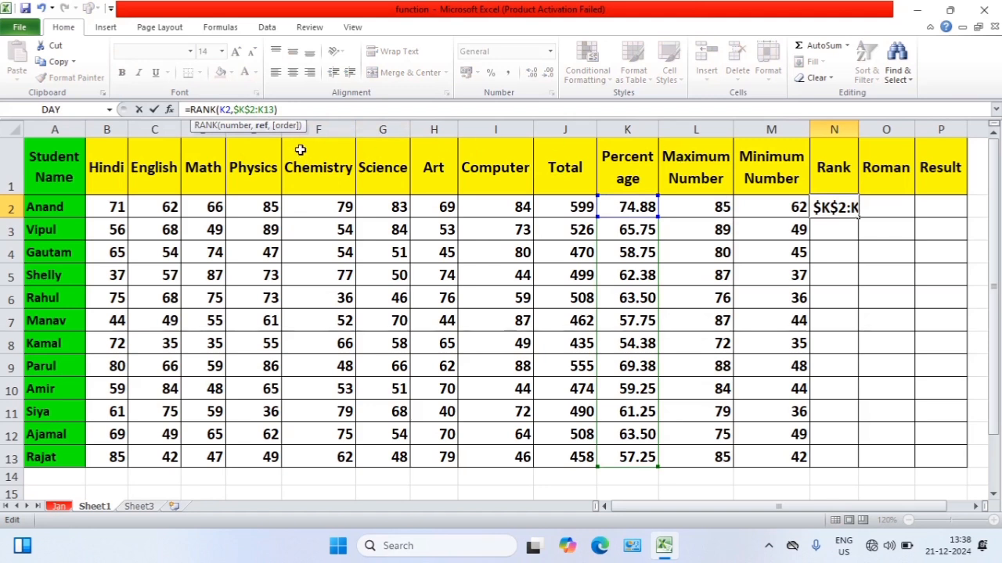
key("F4")
key("F4")
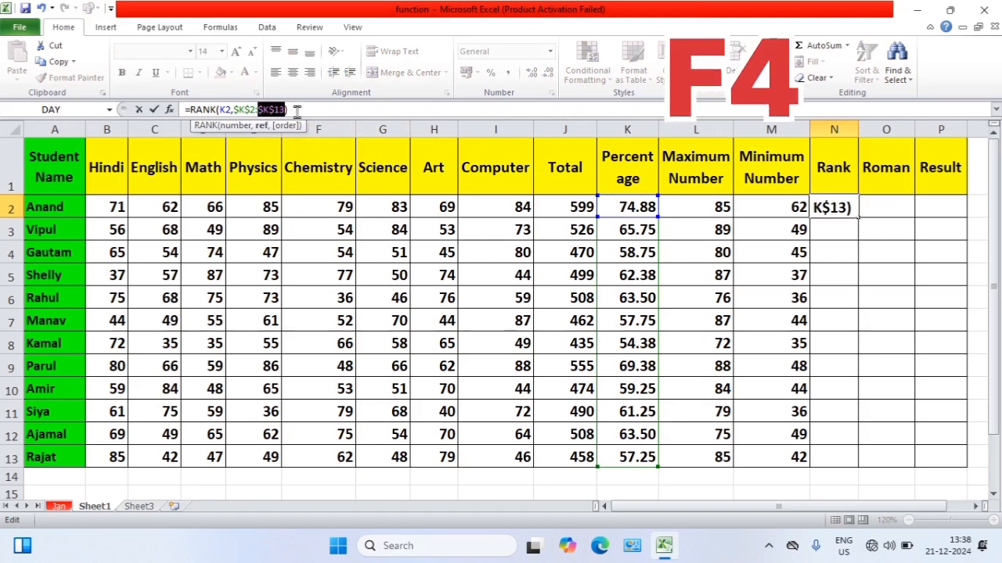
left_click(301, 112)
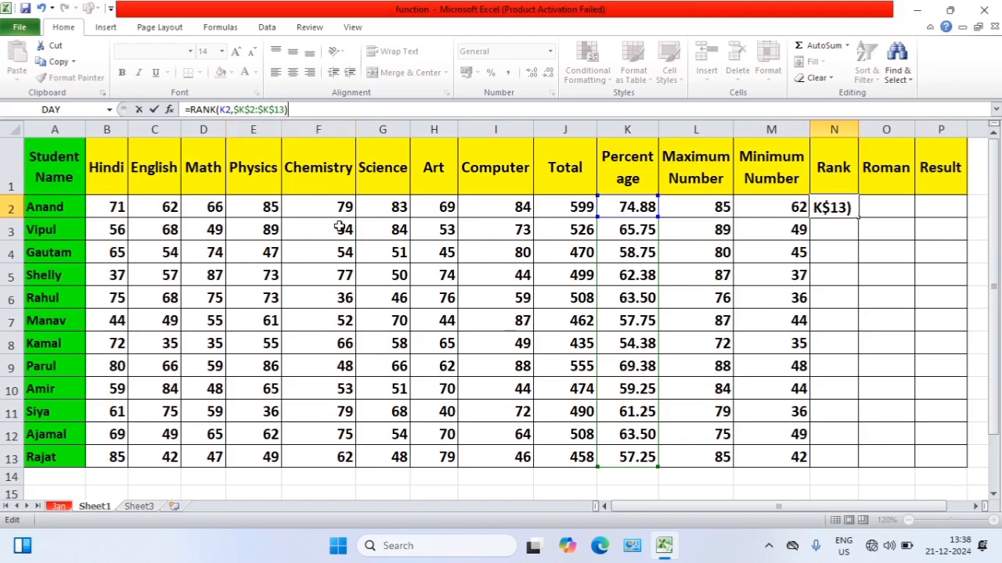
key("Return")
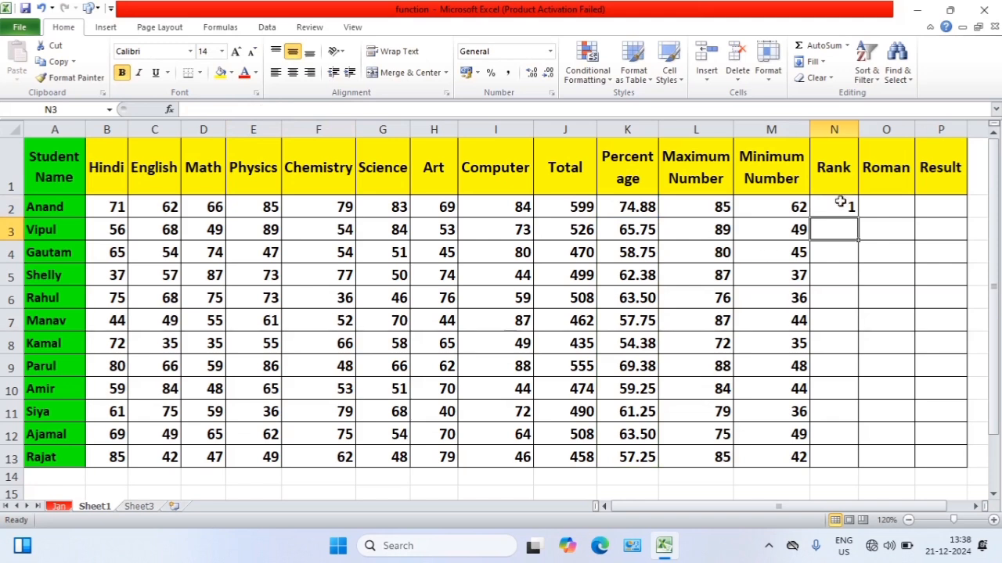
Fill the N2 rank formula down to N13 for all students
left_click(836, 212)
left_click_drag(857, 218, 864, 462)
left_click(845, 324)
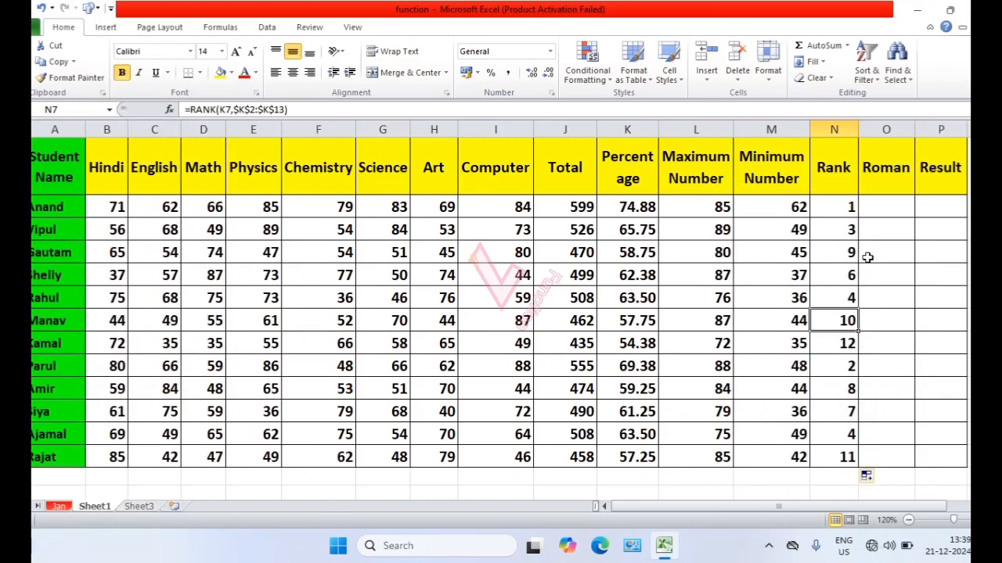
Enter =ROMAN(N2) across the whole Roman range O2:O13 in one go
left_click(889, 202)
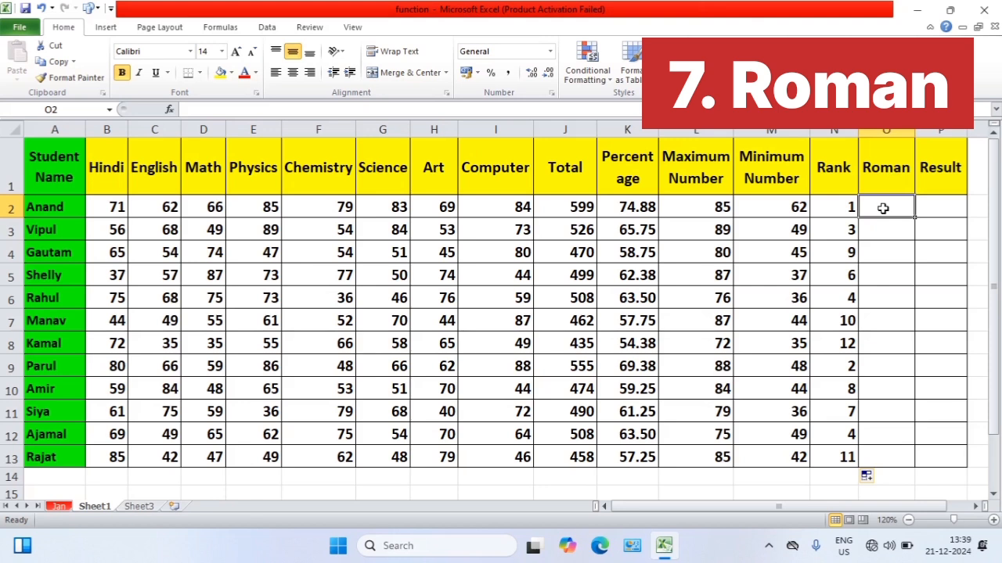
left_click_drag(882, 208, 890, 464)
type("=")
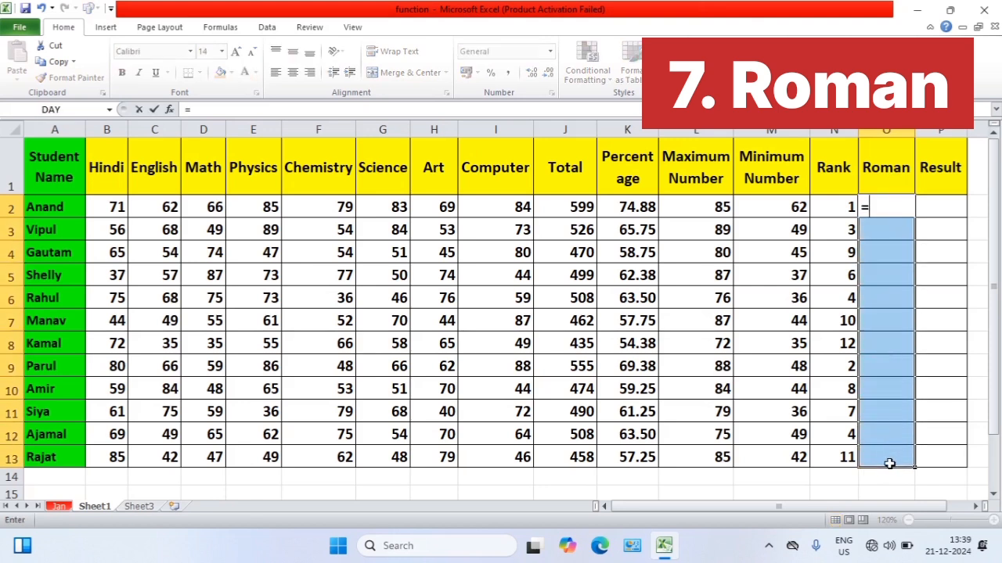
type("r")
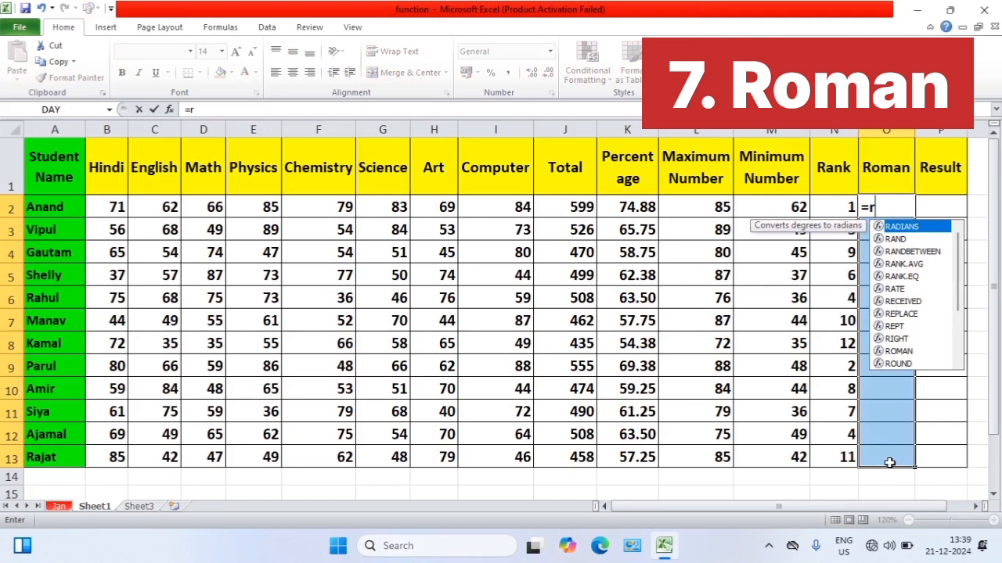
type("oma")
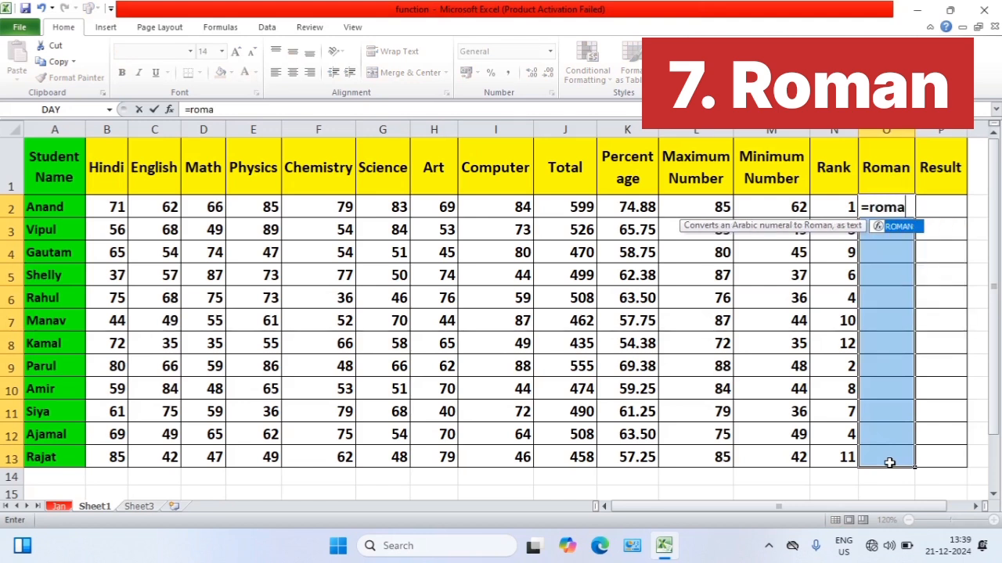
type("n(")
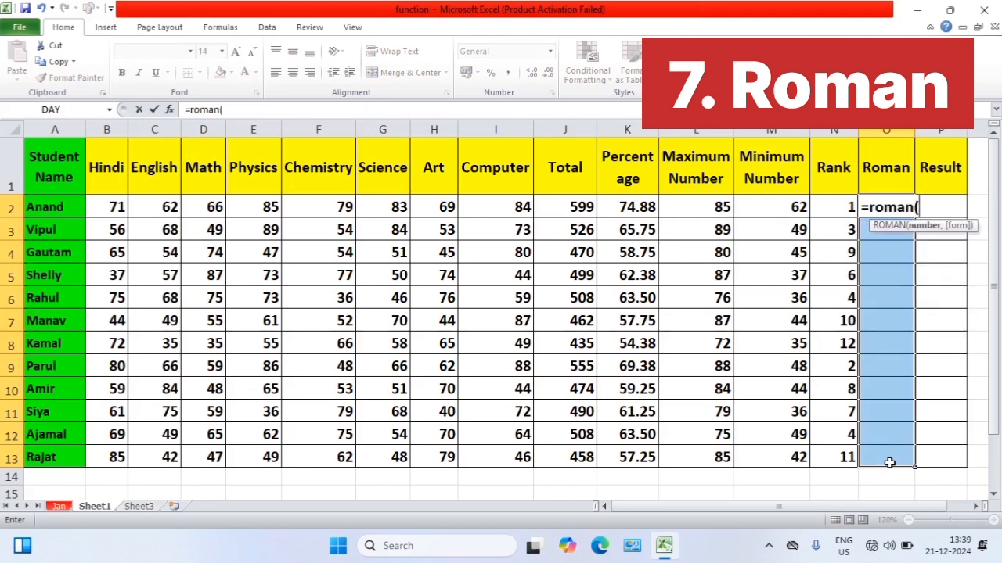
left_click(840, 212)
key("ctrl+Return")
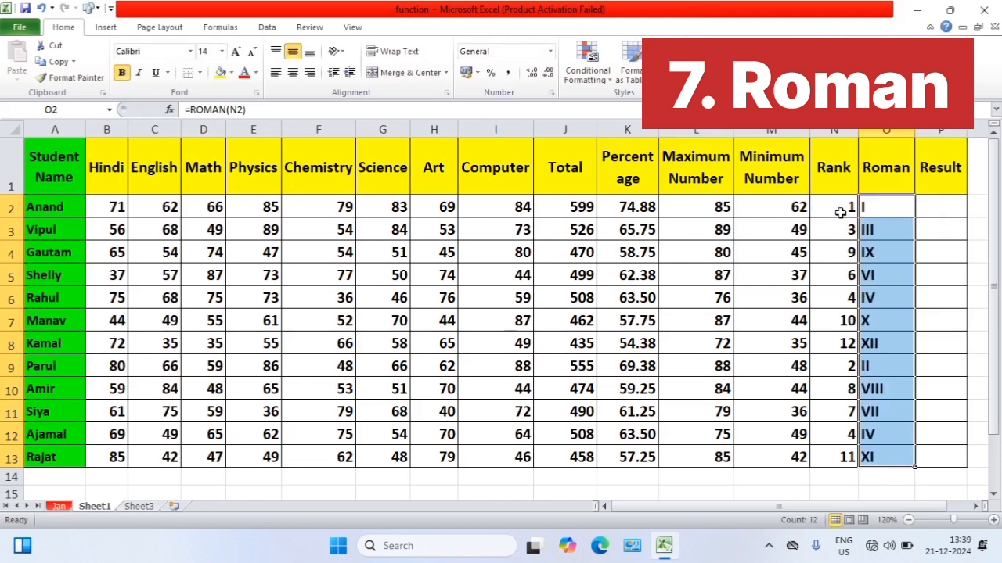
left_click(885, 205)
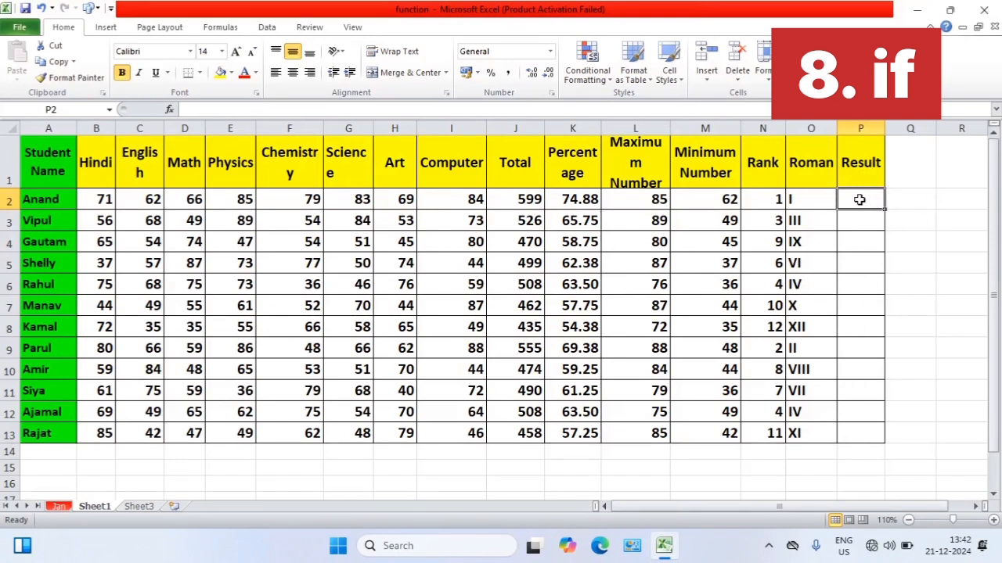
Start an IF formula for the whole Result range P2:P13 that tests whether the minimum mark M2>=40
left_click_drag(859, 200, 860, 435)
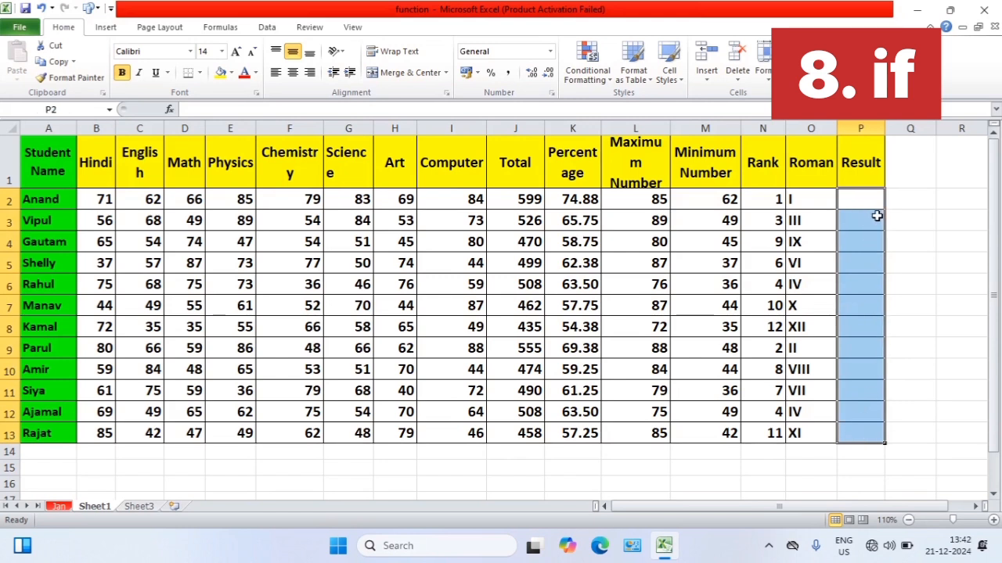
type("=i")
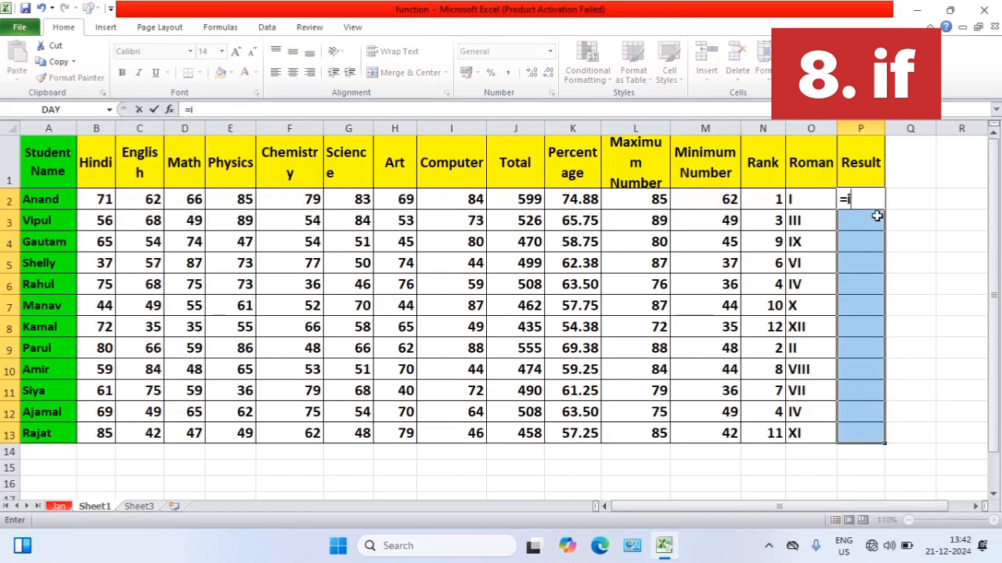
type("f(")
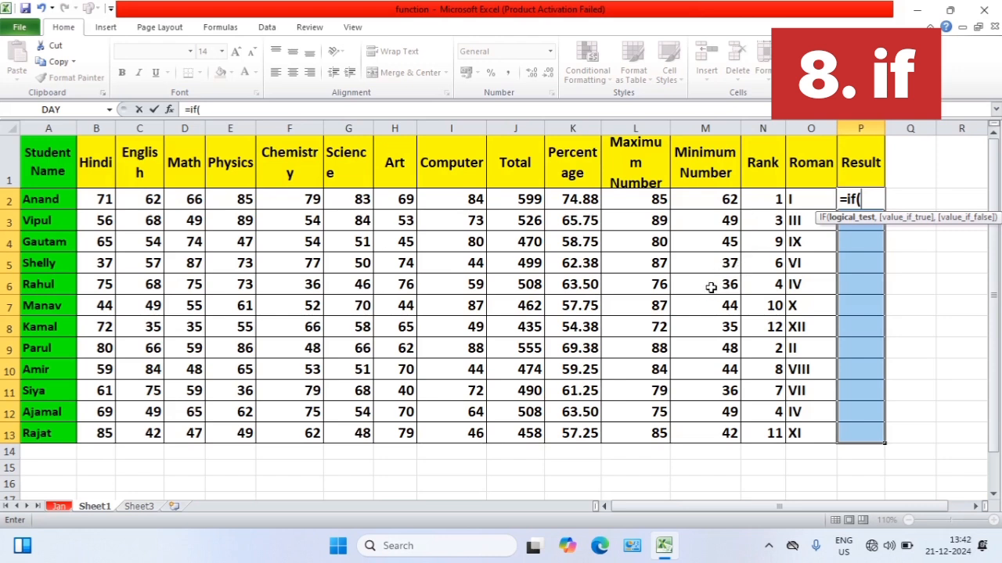
left_click(727, 200)
type(">")
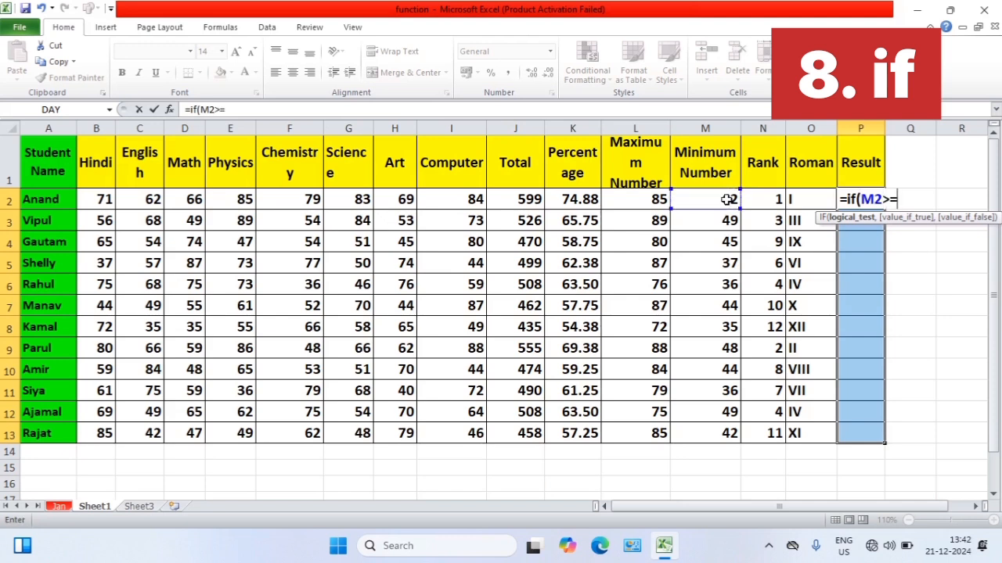
type("=40,")
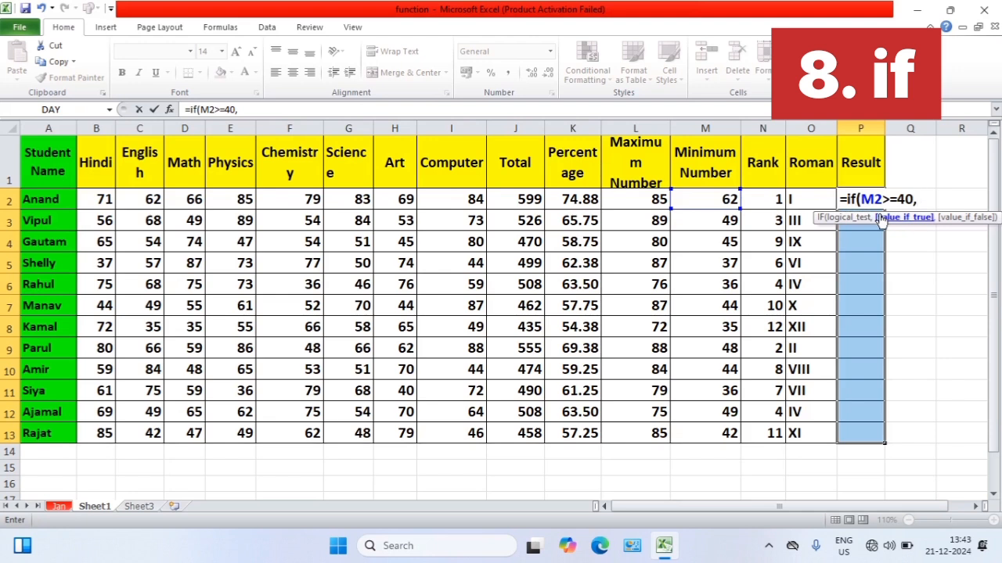
Complete the IF formula with "pass" if true and "fail" if false, and enter it across P2:P13 in one go
type("\"pass\"")
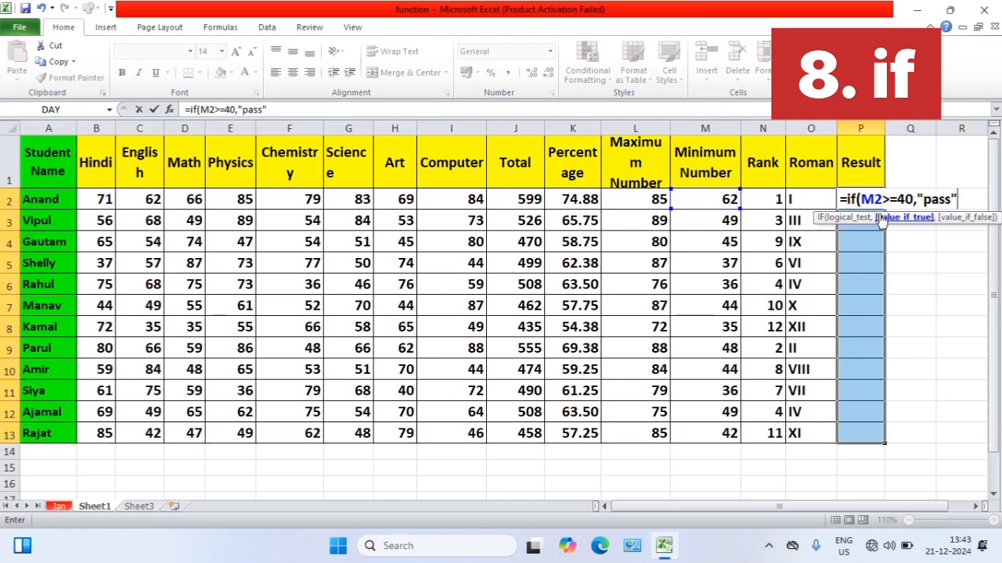
type(",")
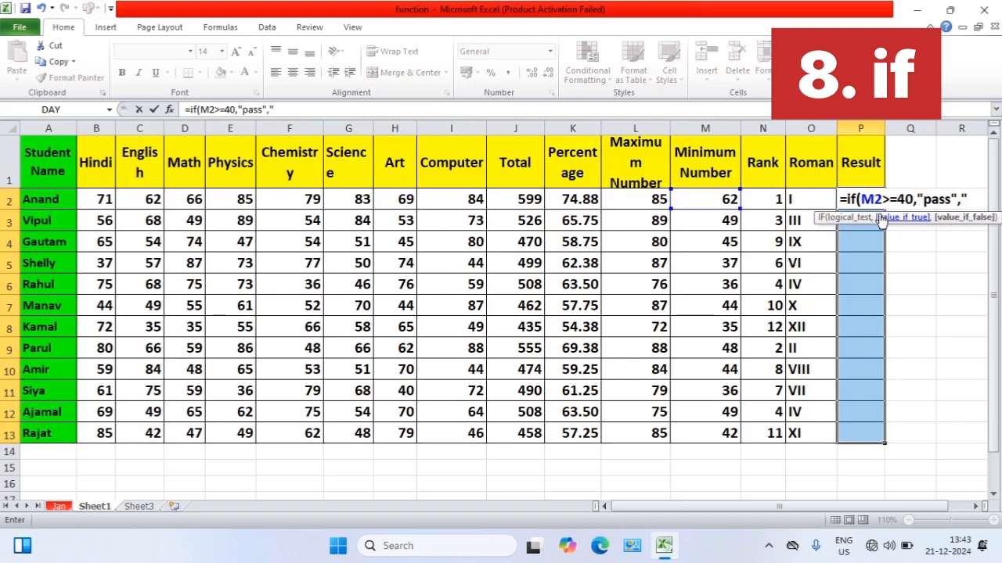
type("\"fail\"")
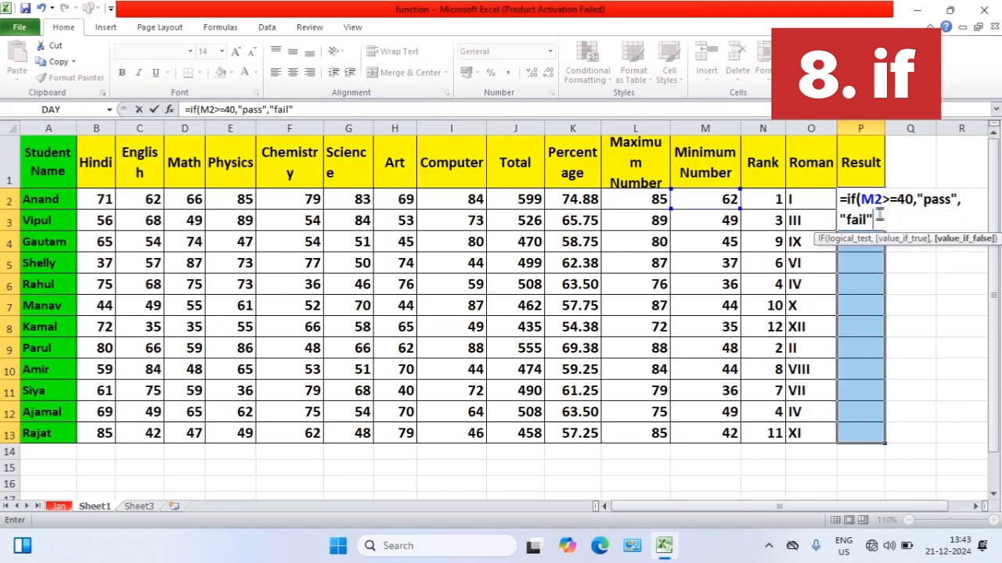
type(")")
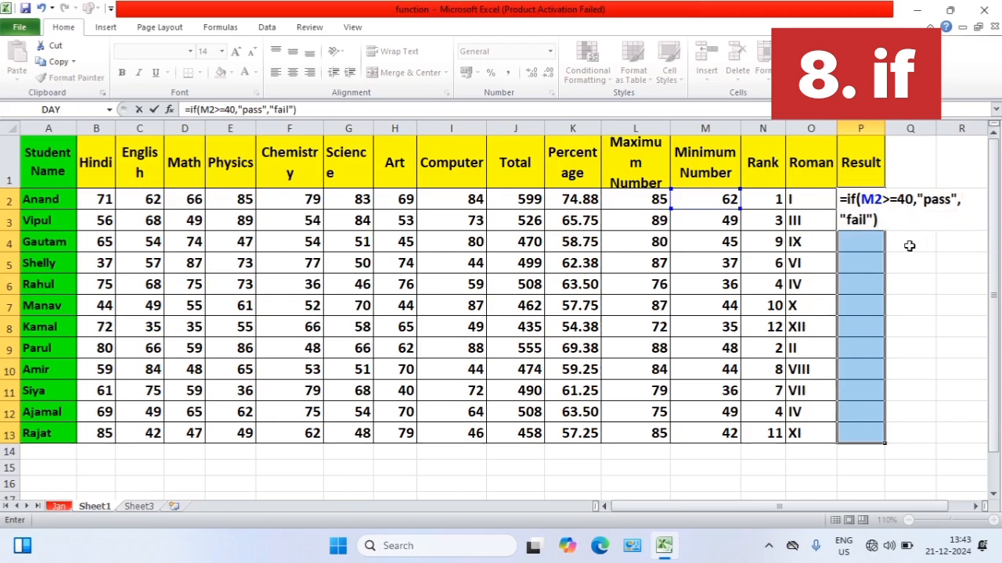
key("ctrl+Return")
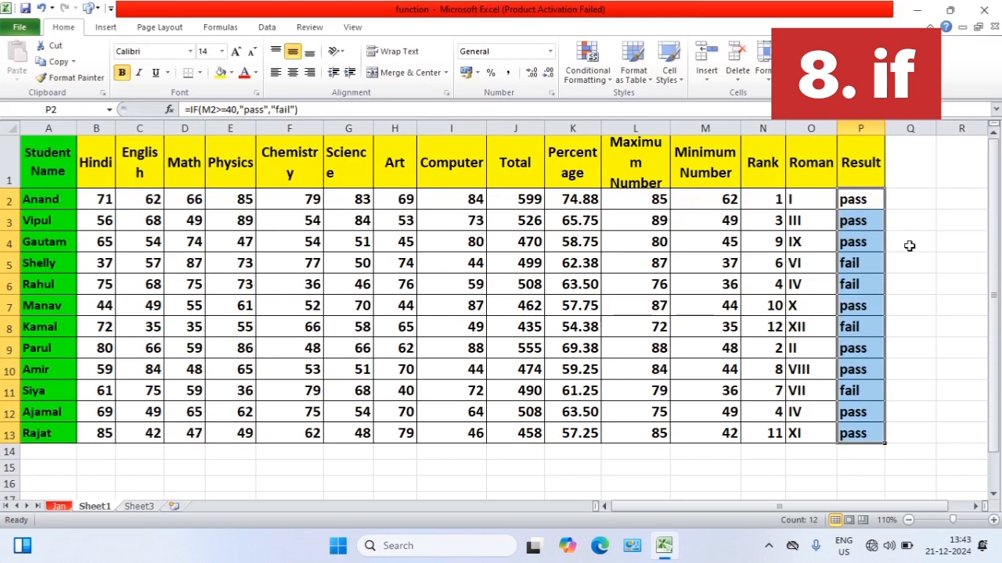
left_click(905, 214)
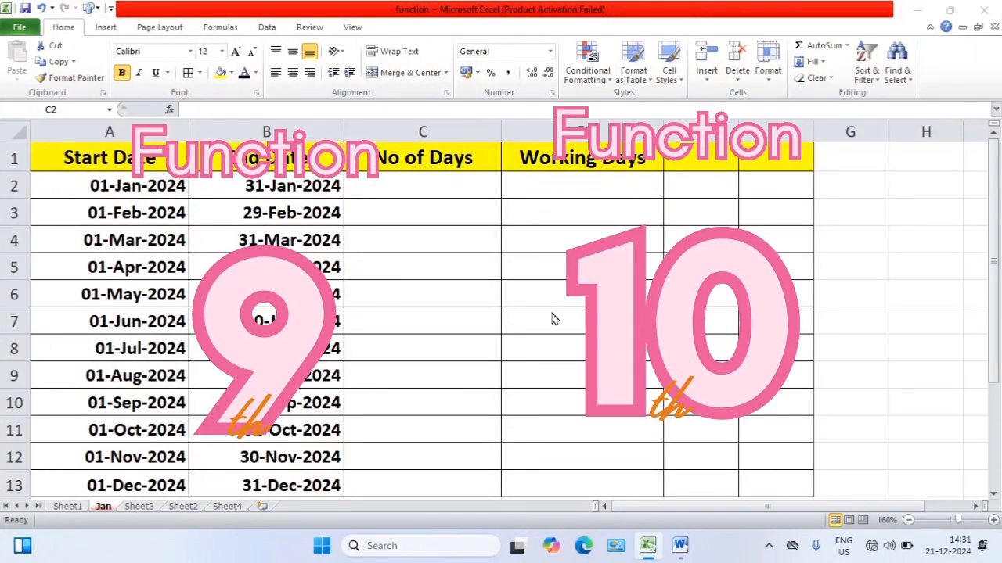
left_click(614, 274)
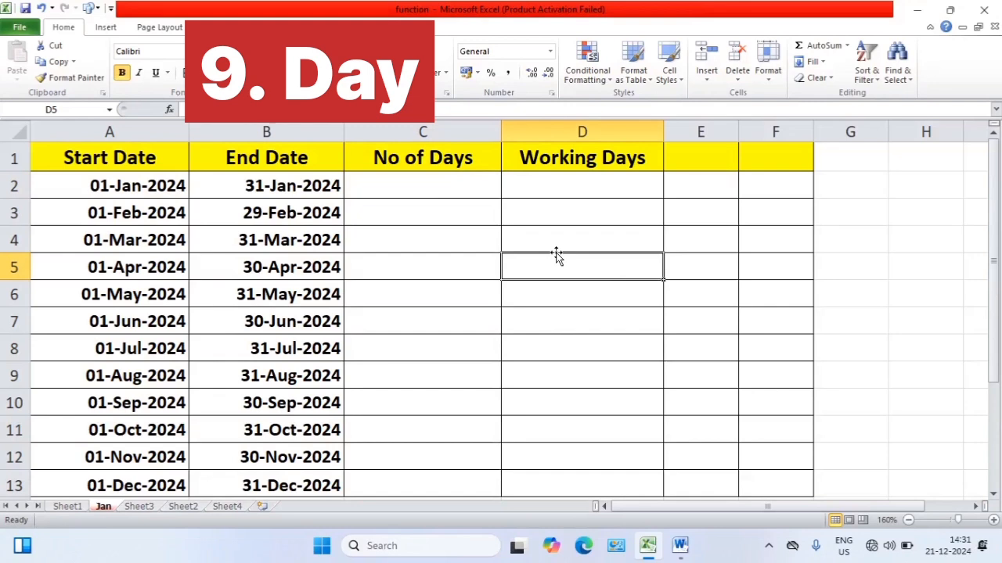
left_click(470, 258)
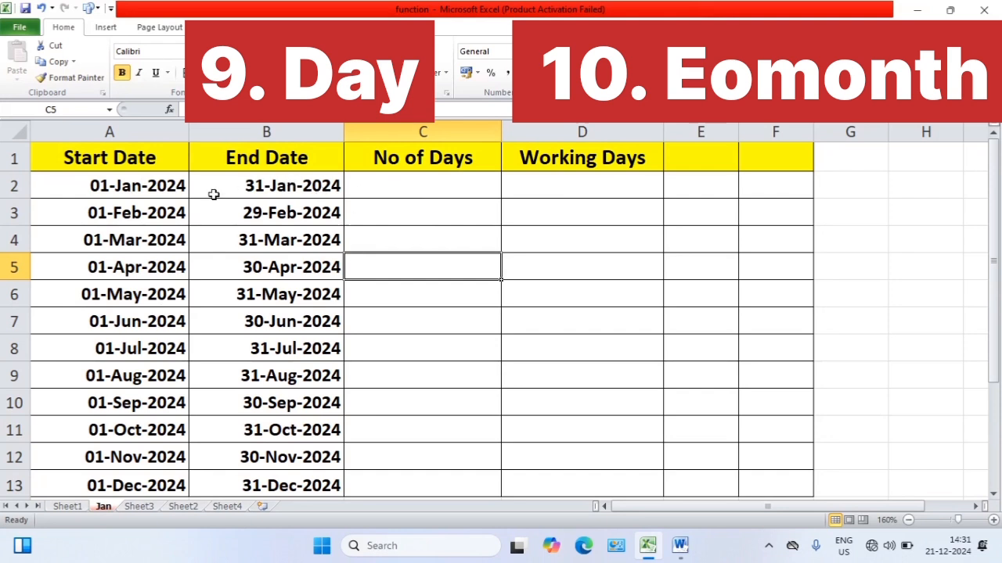
left_click(465, 214)
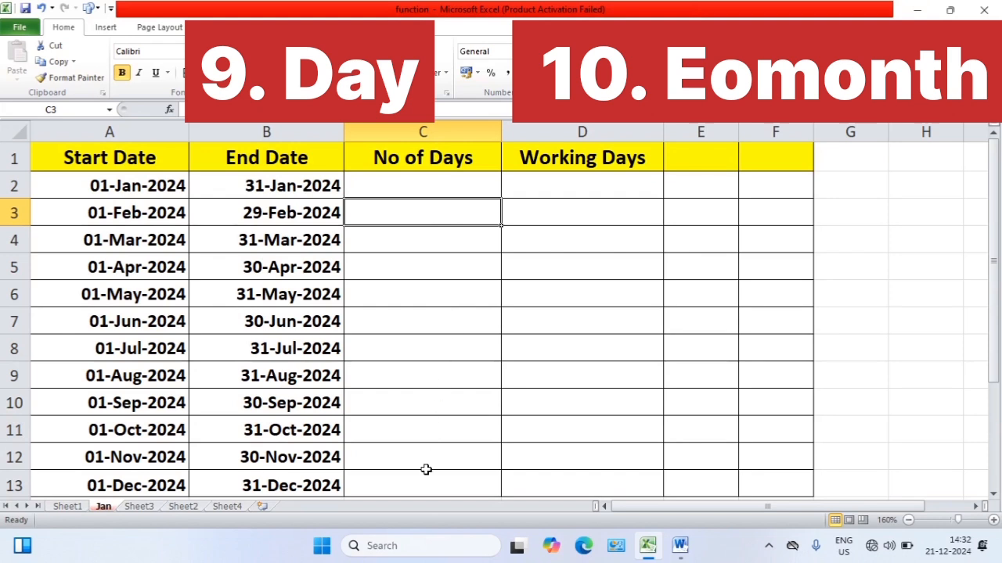
Enter =DAY(EOMONTH(A2,0)) in C2 to calculate the number of days in the first month
left_click(407, 187)
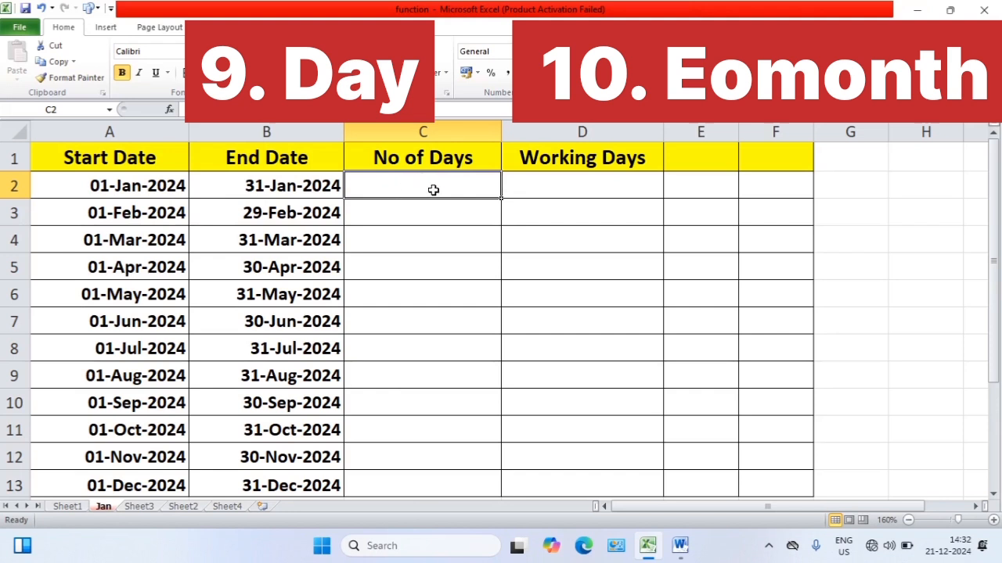
type("=day")
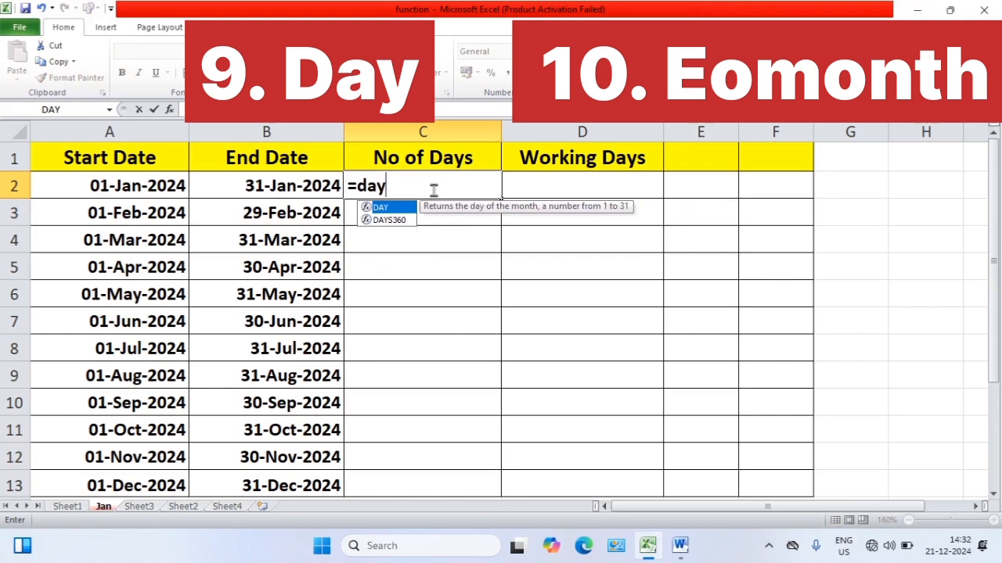
key("Tab")
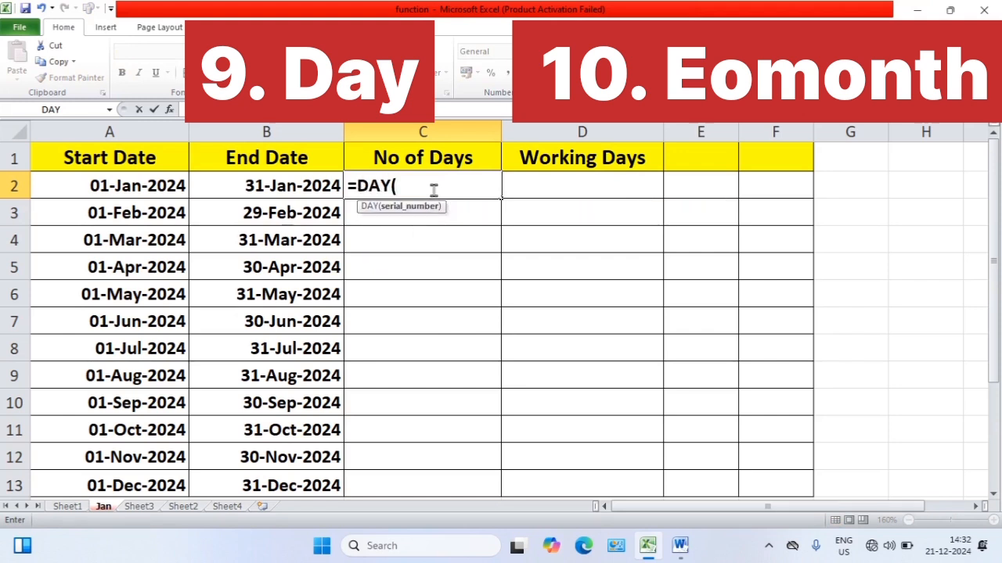
type("eomo")
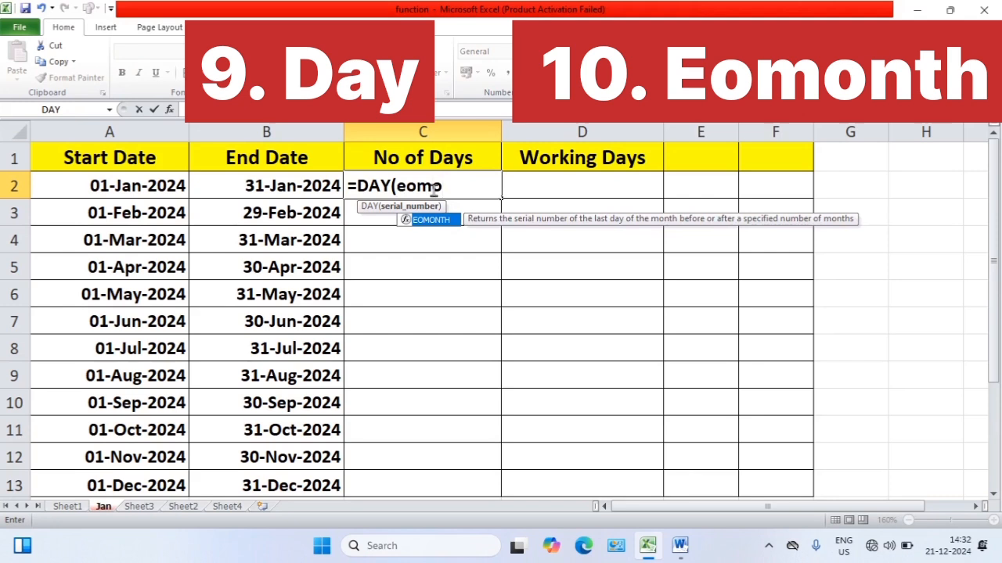
key("Tab")
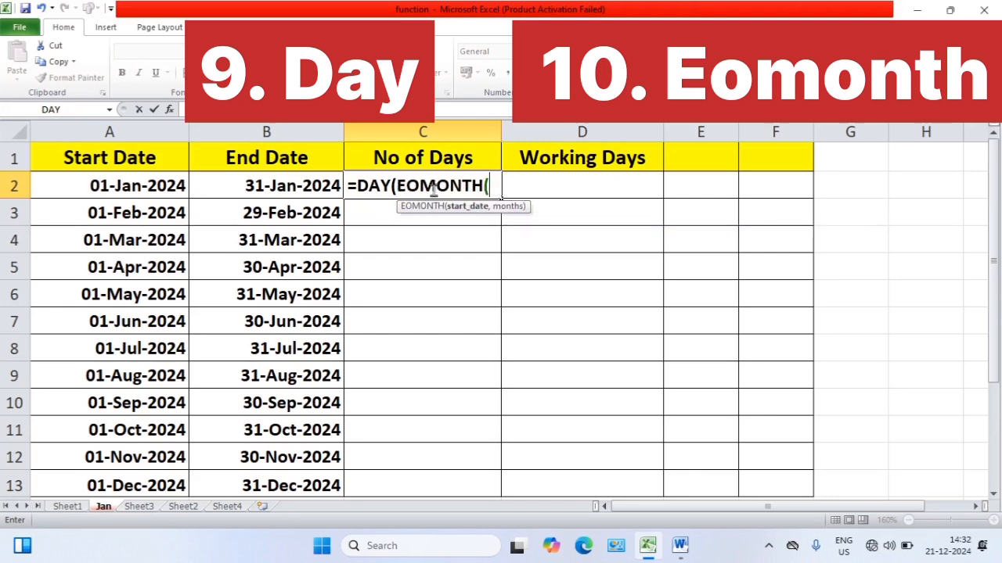
left_click(123, 185)
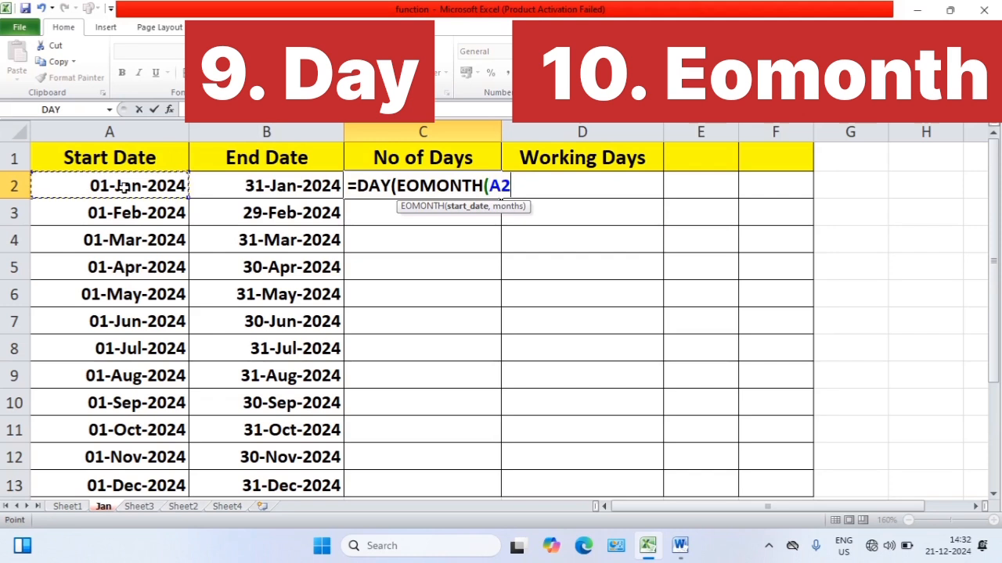
type(",")
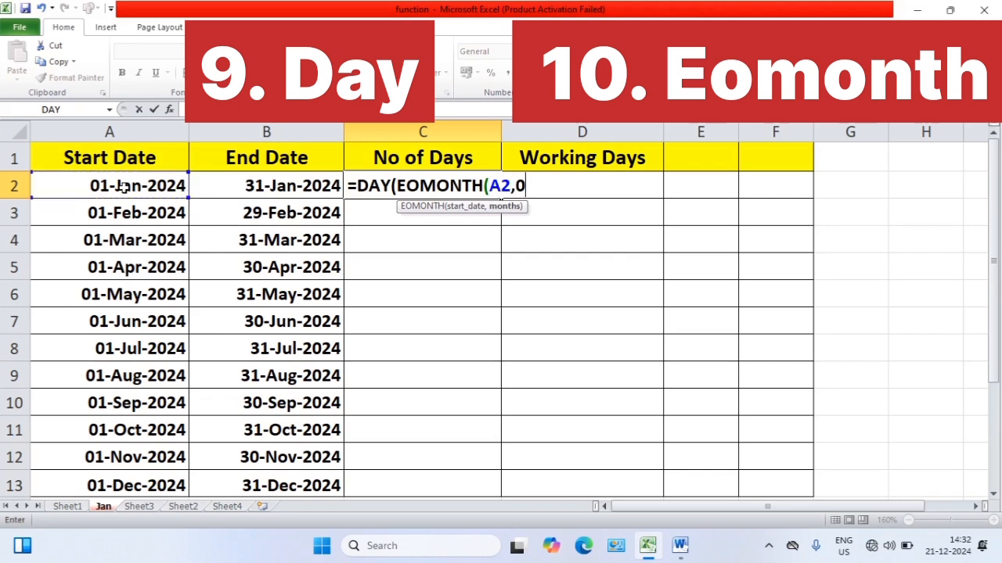
type("0))")
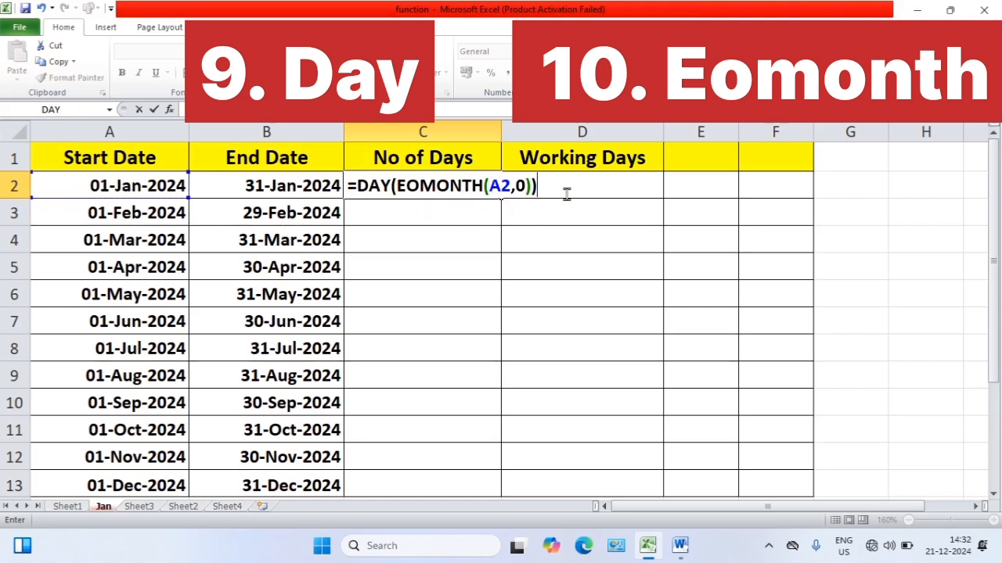
key("Return")
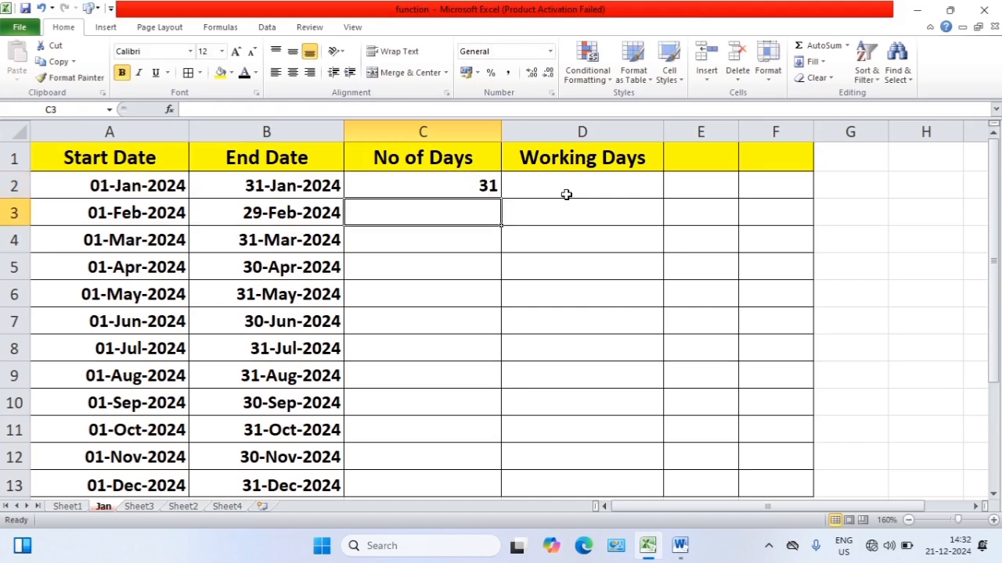
Fill the C2 number-of-days formula down to C13 for all months
left_click(495, 186)
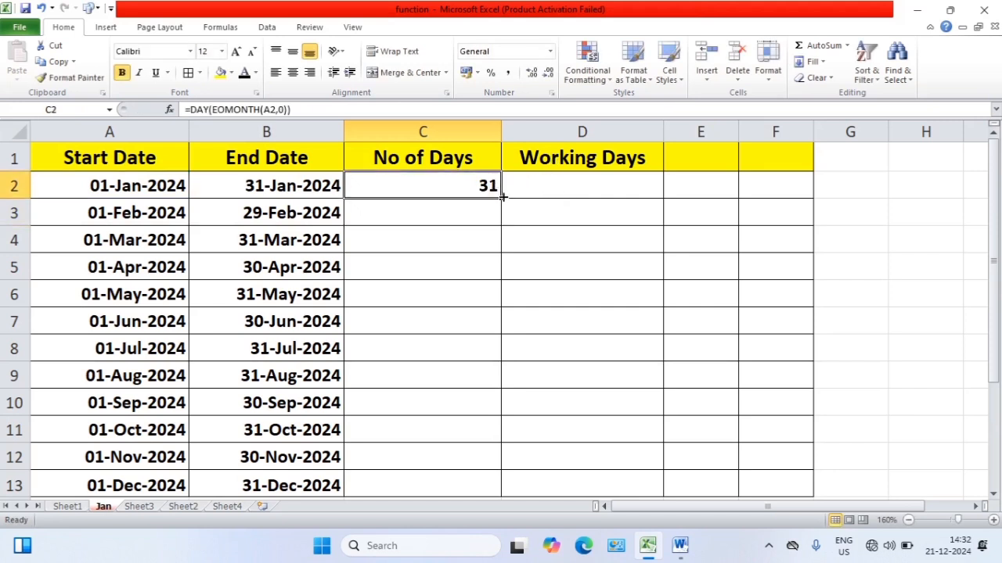
left_click_drag(503, 197, 490, 490)
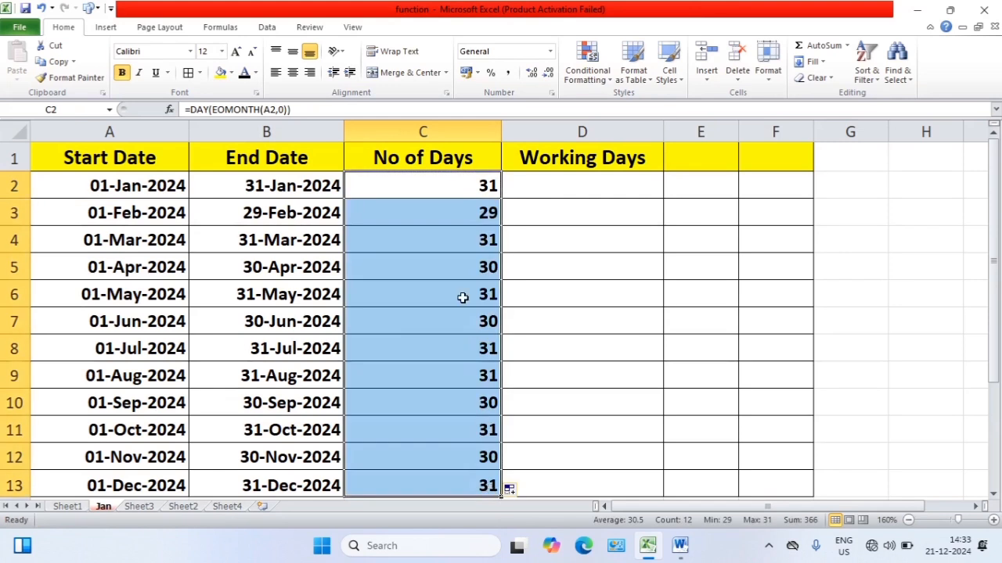
left_click(456, 356)
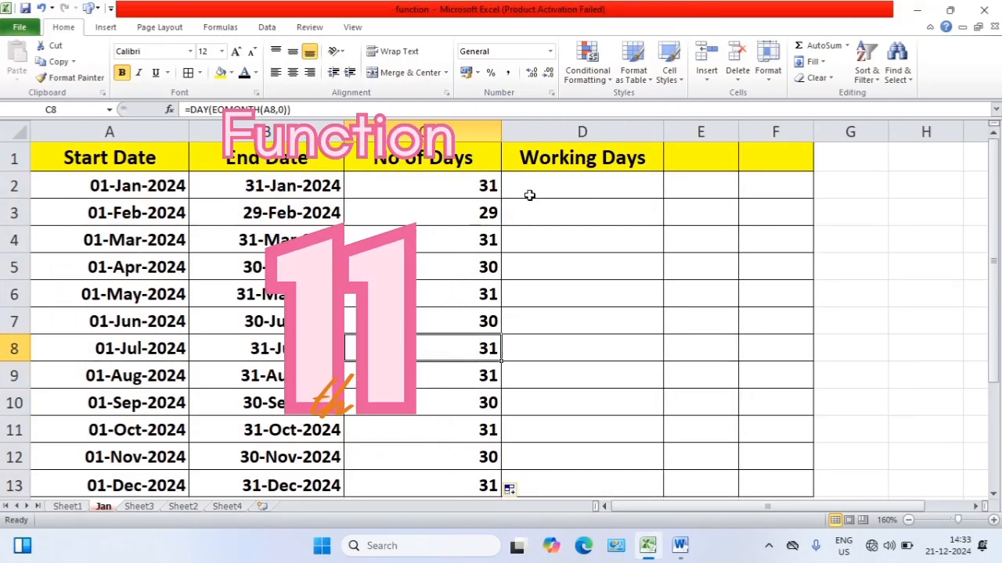
Enter =NETWORKDAYS.INTL(A2,B2) in D2 to count the working days between the first start and end dates
left_click(558, 180)
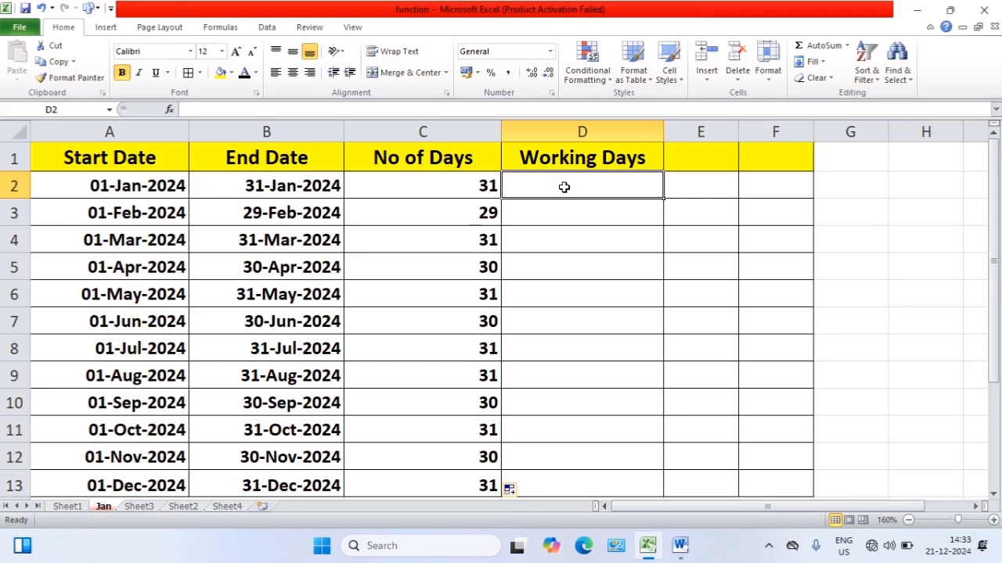
type("=ne")
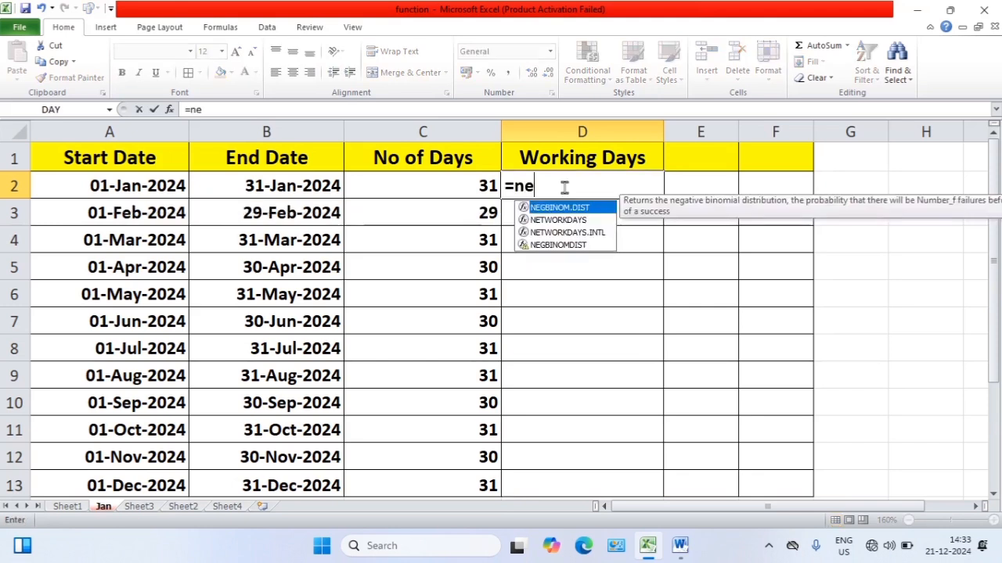
type("two")
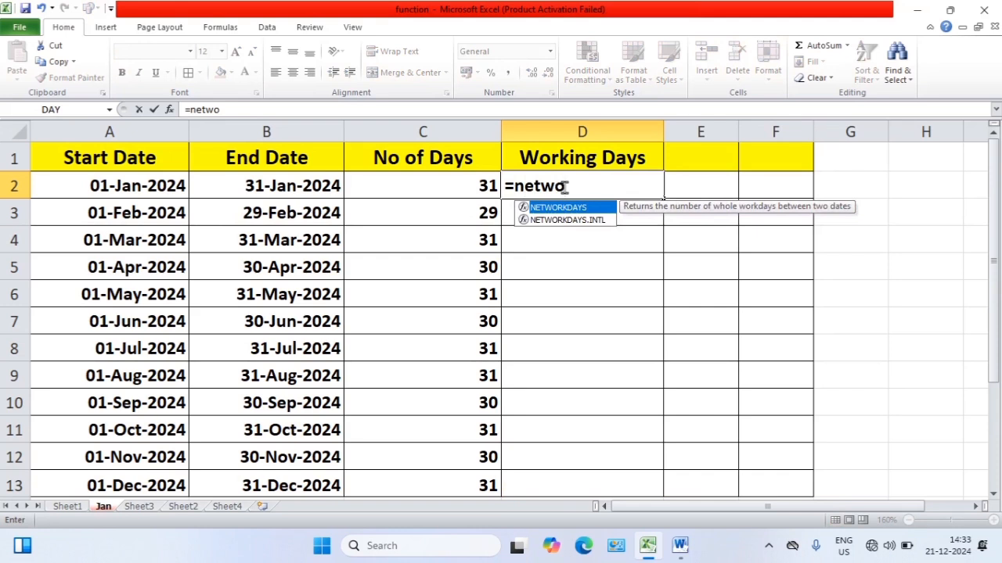
type("rk")
left_click(571, 221)
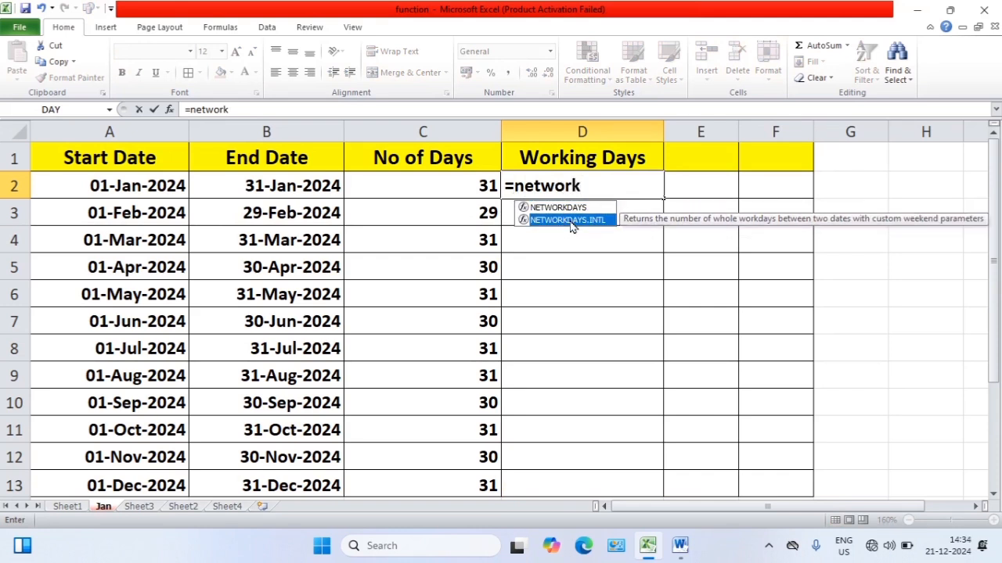
double_click(570, 221)
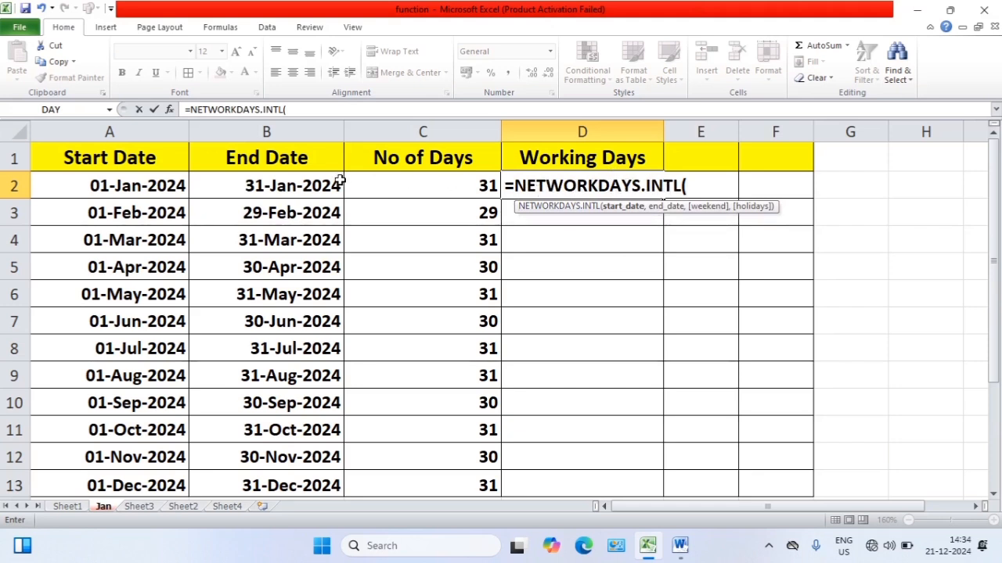
left_click(141, 186)
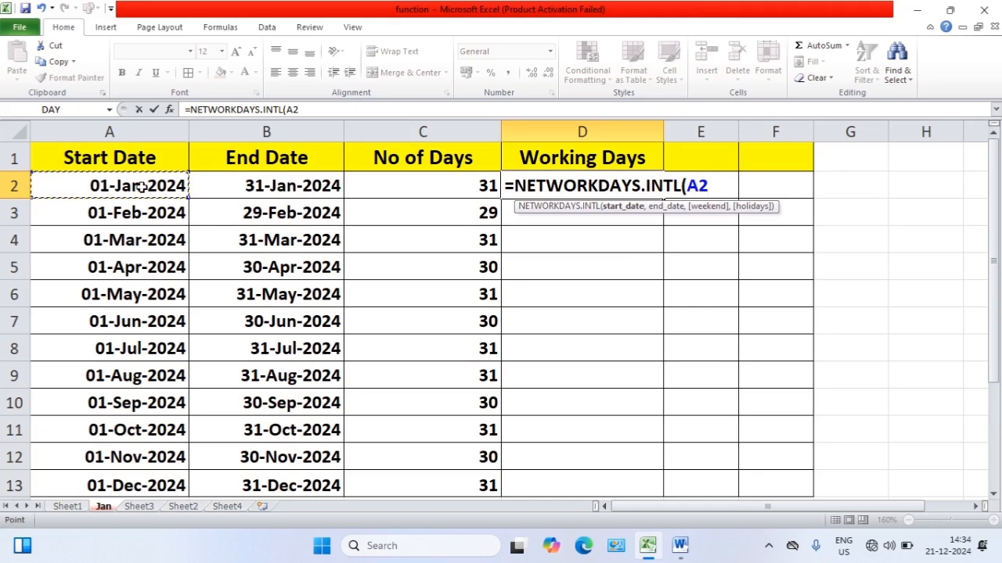
type(",")
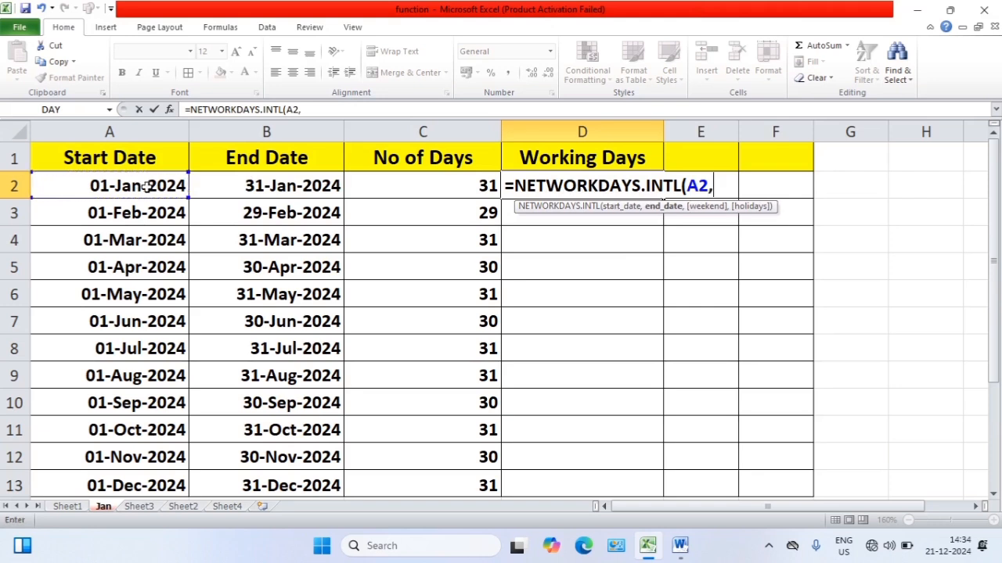
left_click(257, 185)
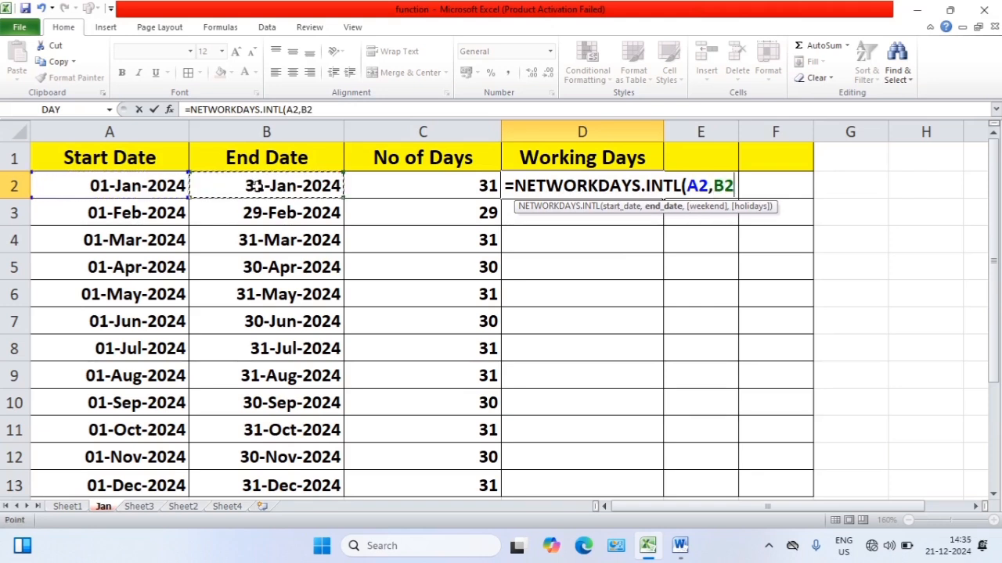
type(")")
key("Return")
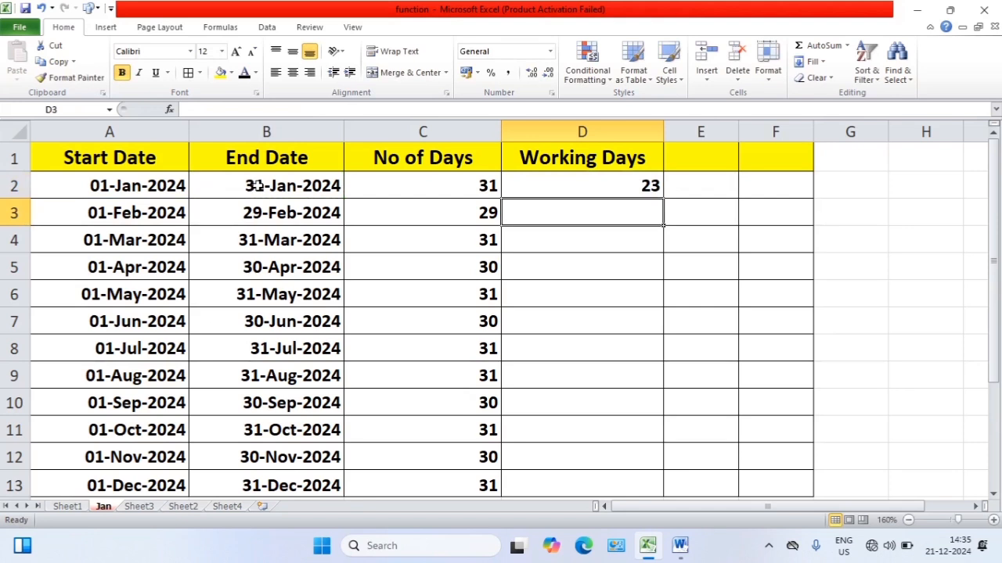
Fill the D2 working-days formula down to D13 for all months
left_click(571, 187)
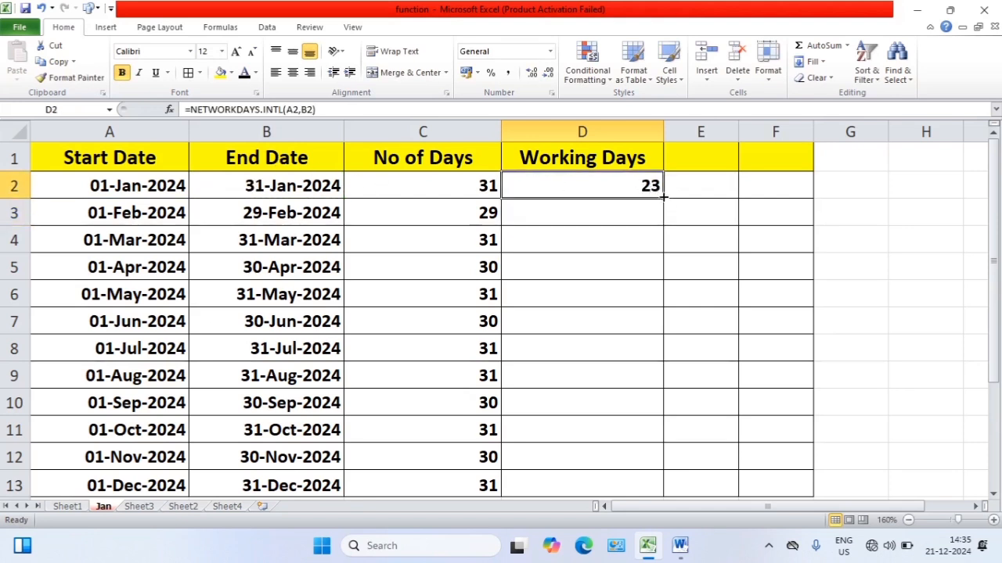
left_click_drag(663, 198, 664, 489)
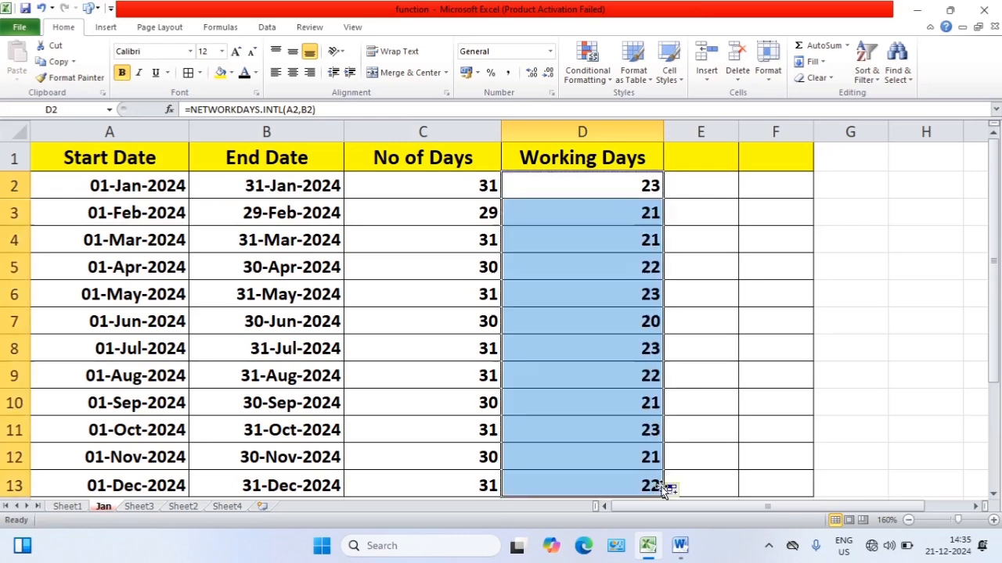
left_click(633, 349)
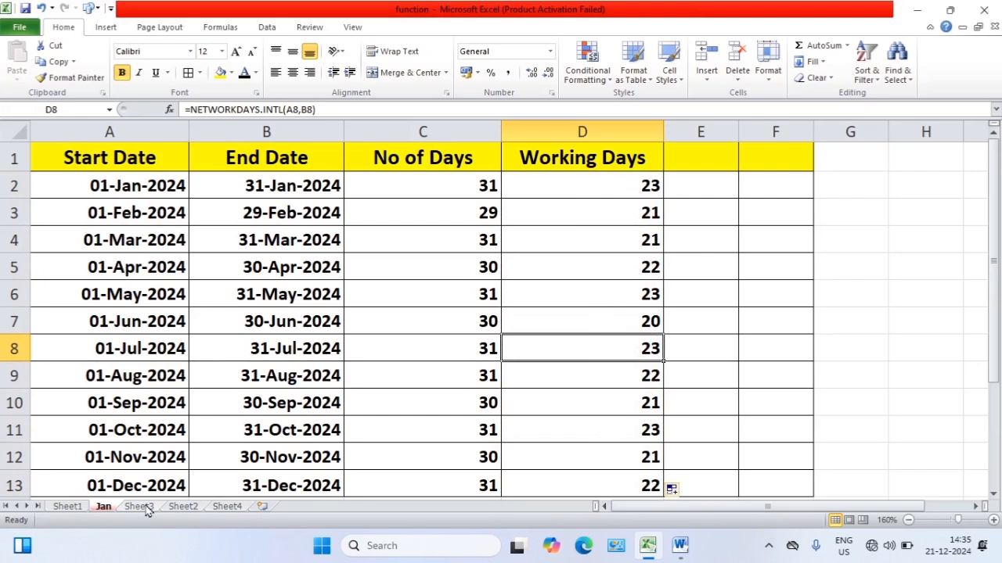
left_click(634, 224)
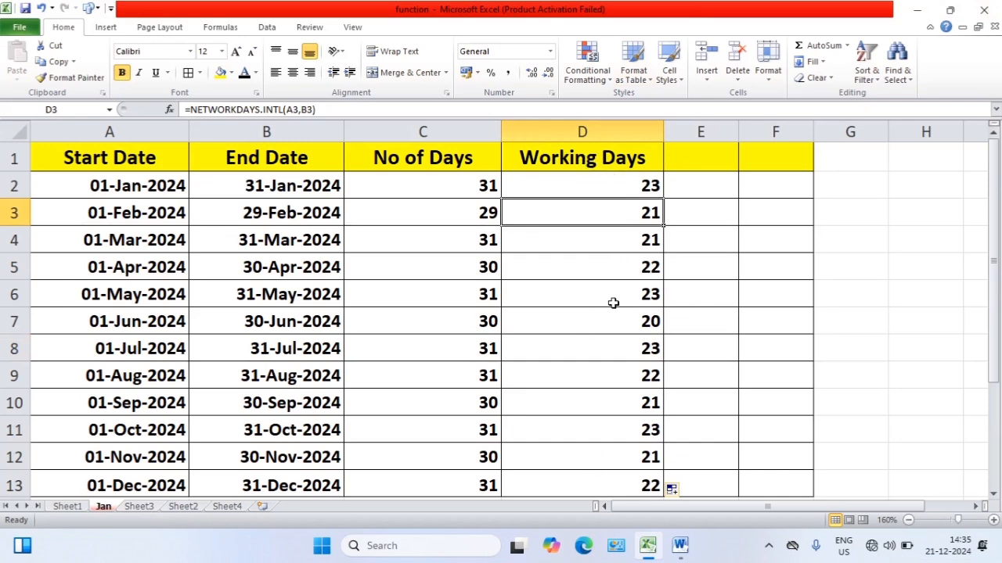
On Sheet3, enter =PRODUCT(C2,D2) in E2 to multiply the first product's price by its quantity
left_click(138, 507)
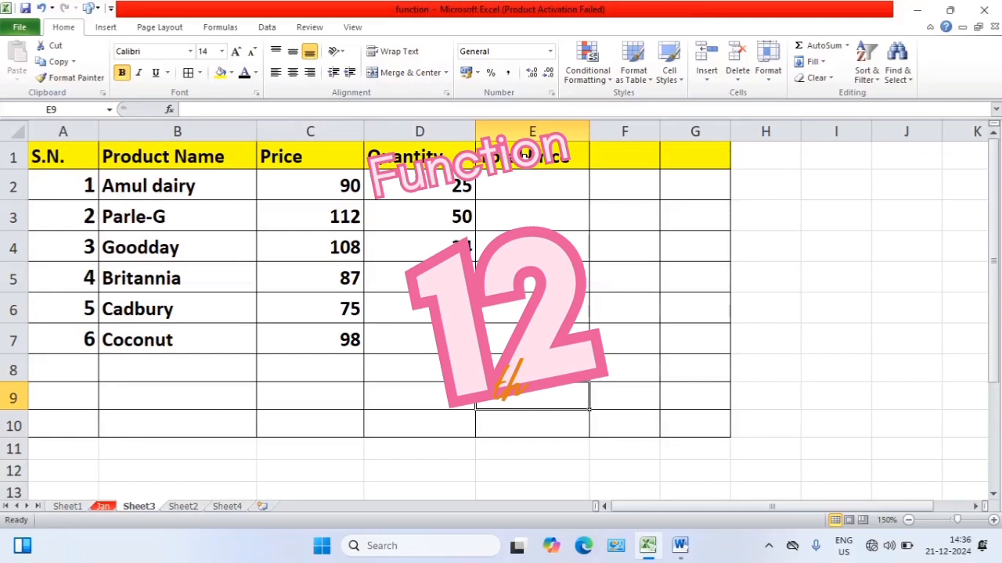
left_click(532, 186)
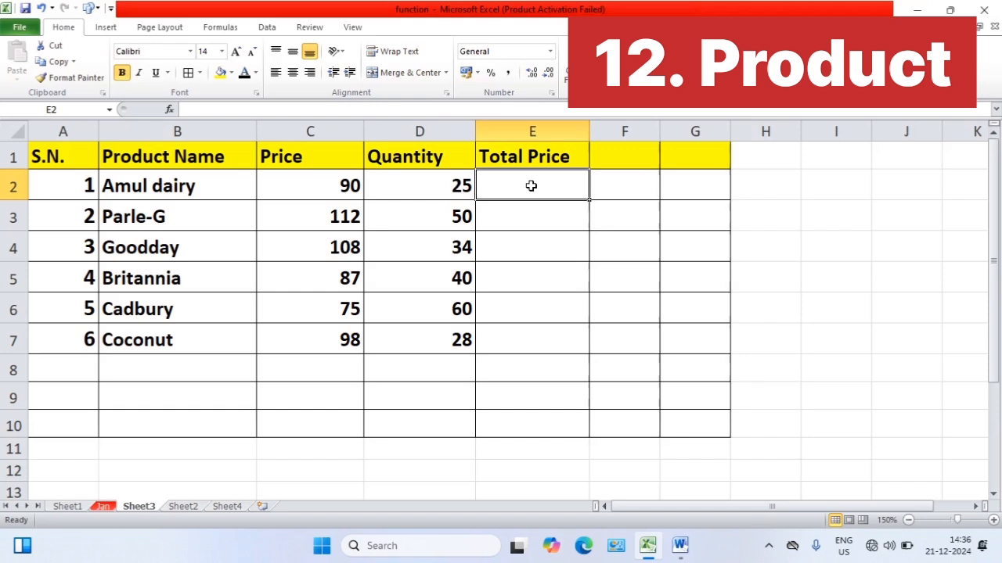
type("=p")
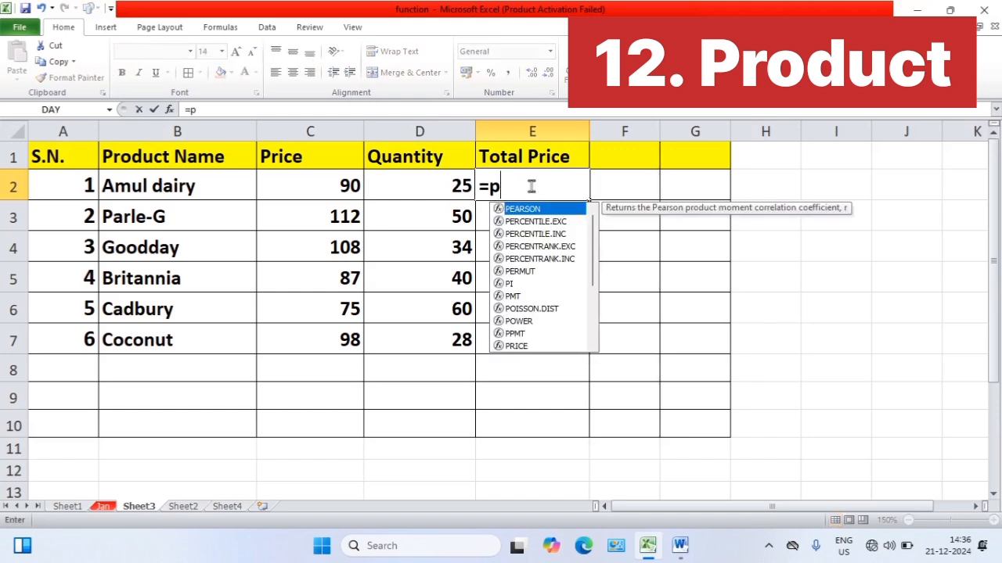
type("rod")
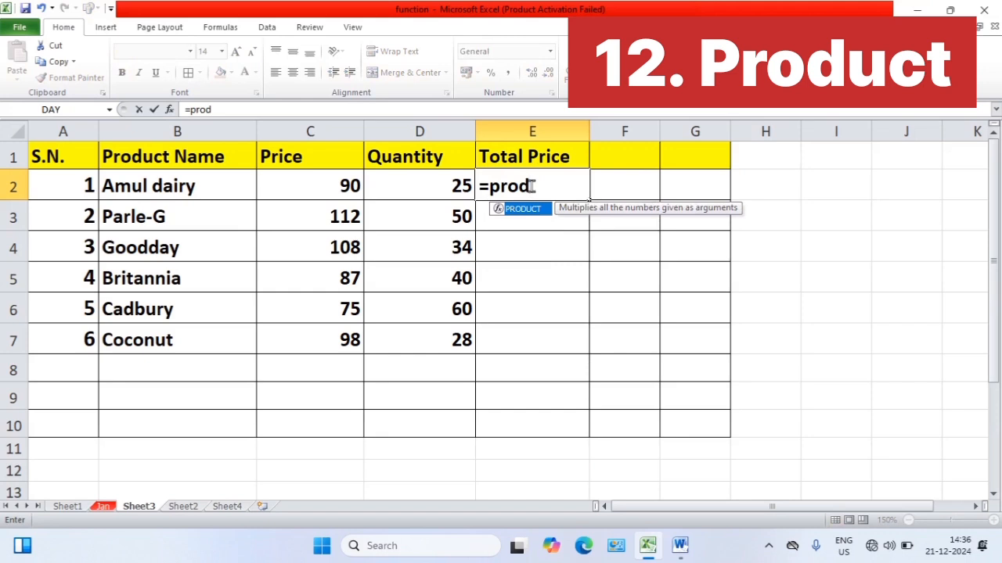
type("u")
key("Tab")
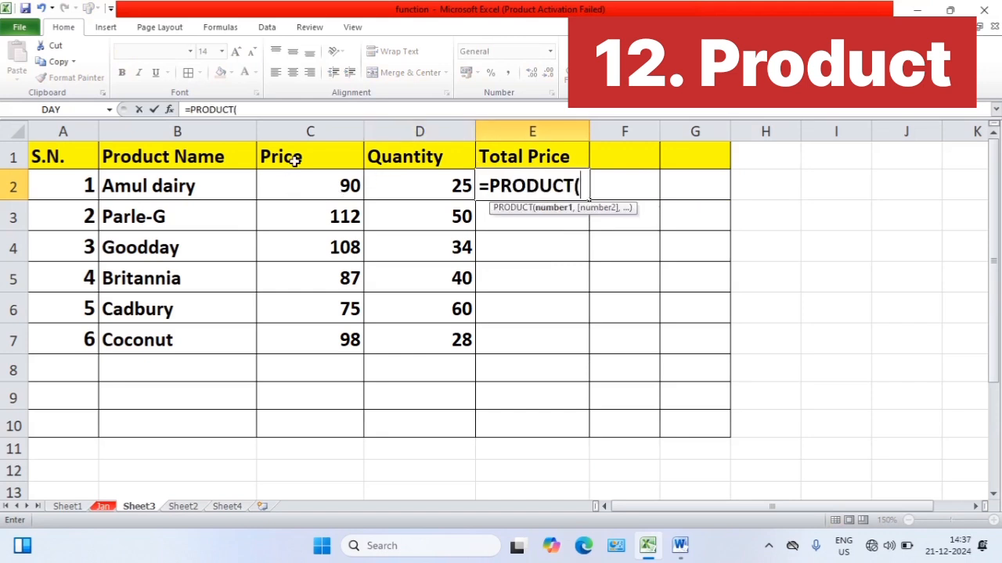
left_click(320, 183)
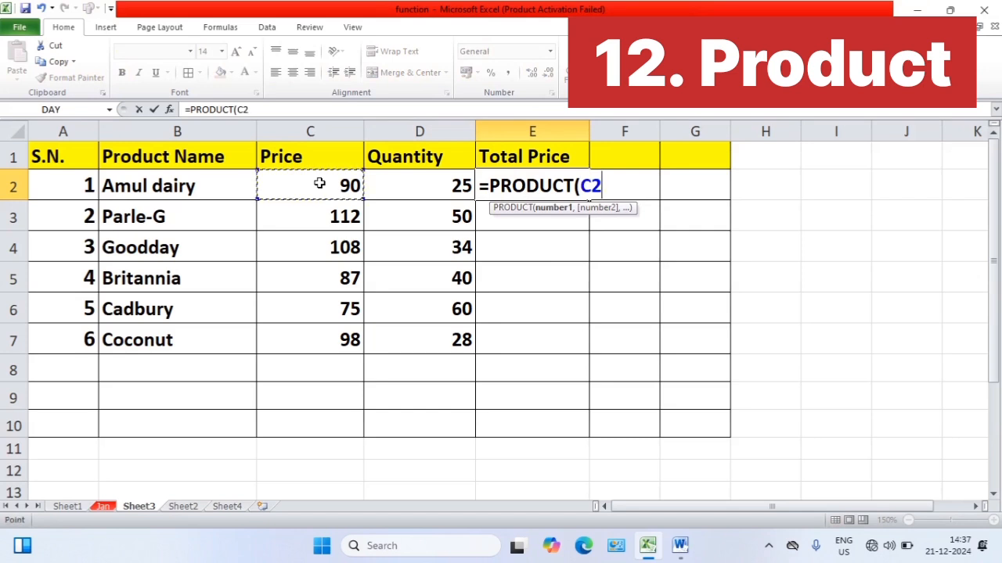
type(",")
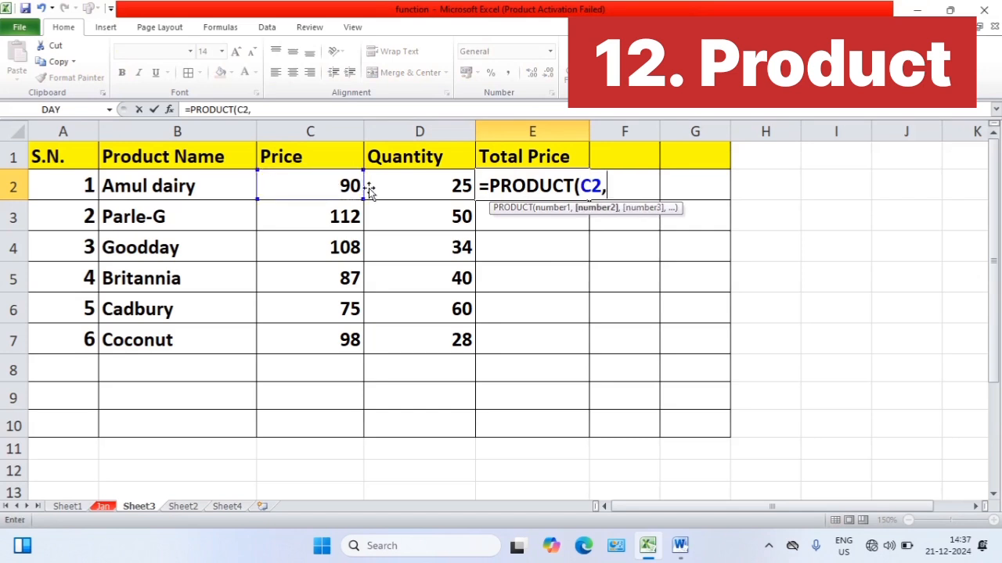
left_click(431, 191)
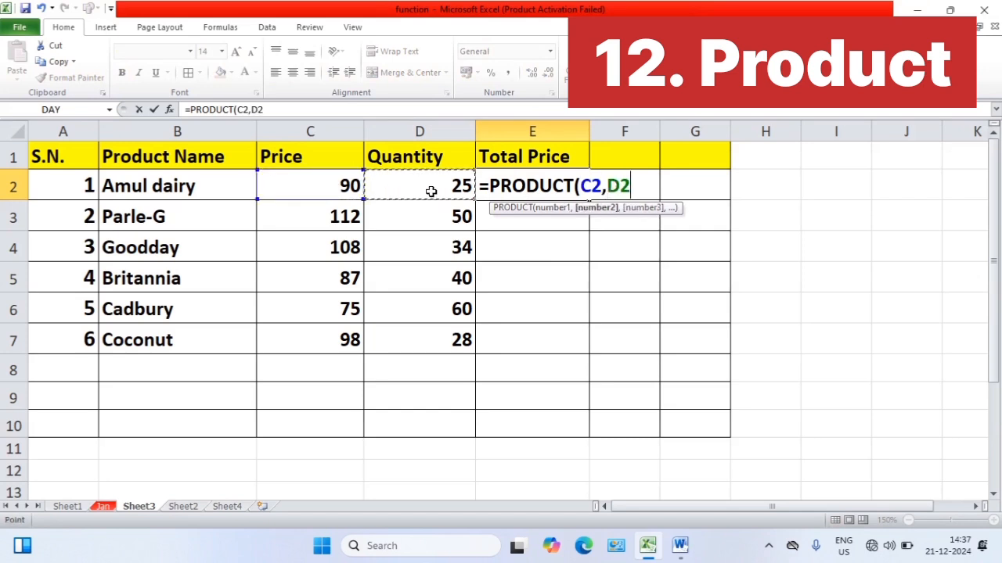
type(")")
key("Return")
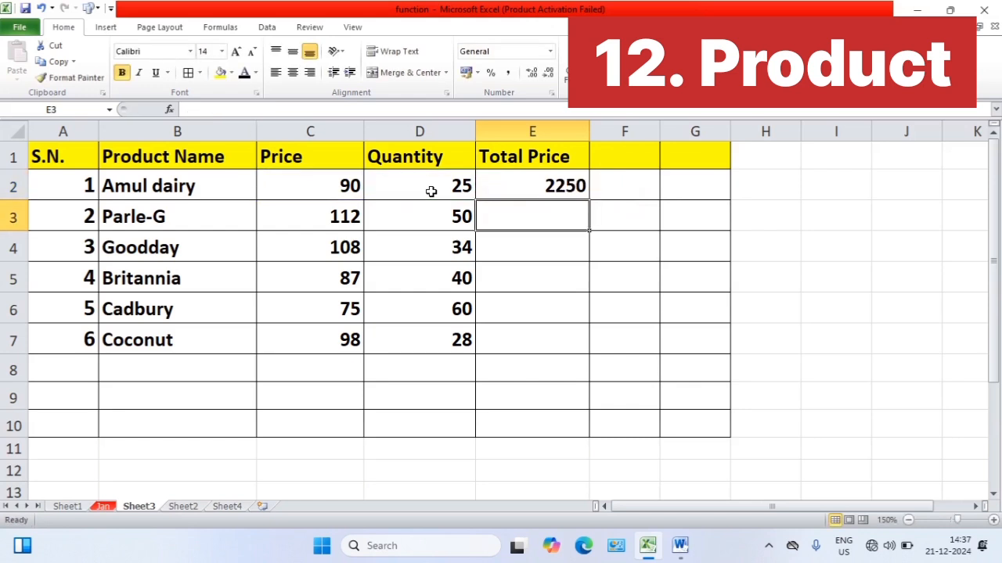
Fill the E2 total price formula down to E7 for the remaining products
left_click(548, 190)
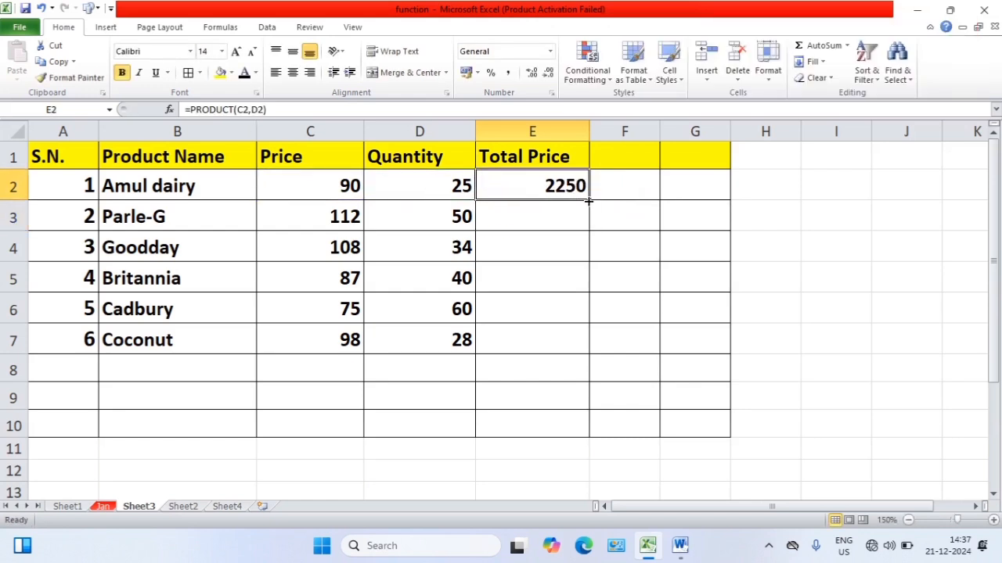
left_click_drag(590, 198, 593, 352)
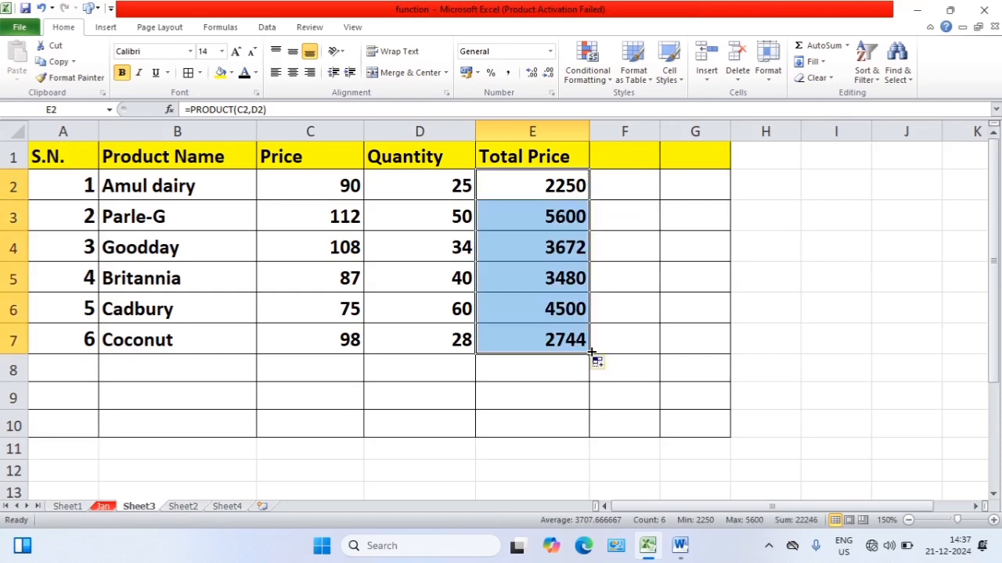
left_click(559, 274)
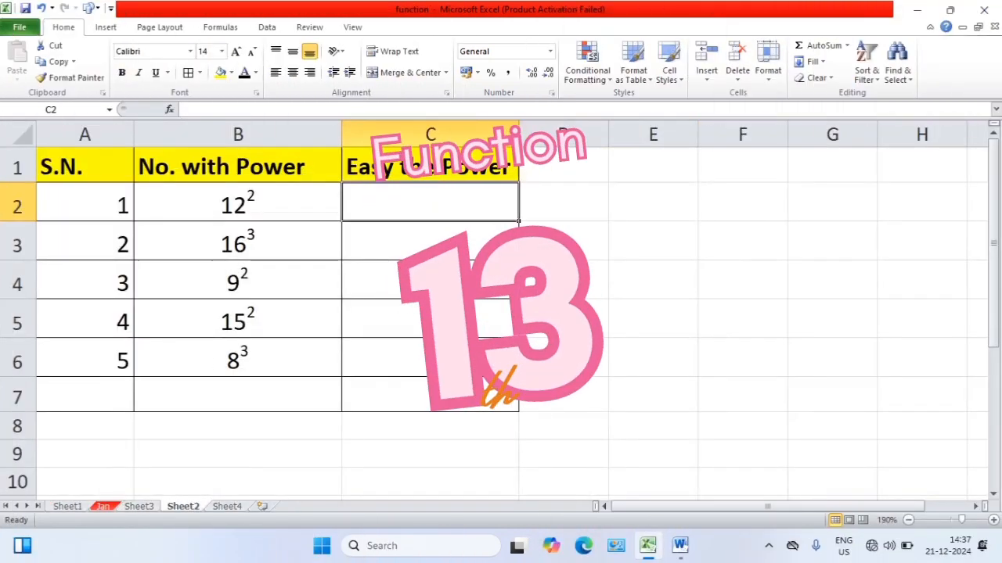
On Sheet2, enter =POWER(12,2) in C2 to calculate 12 squared
left_click(431, 318)
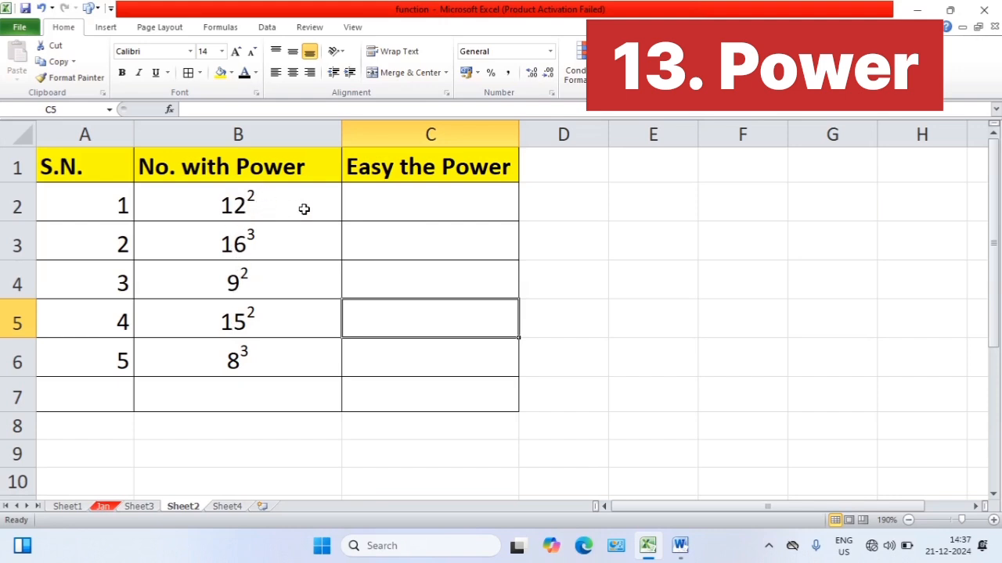
left_click(400, 205)
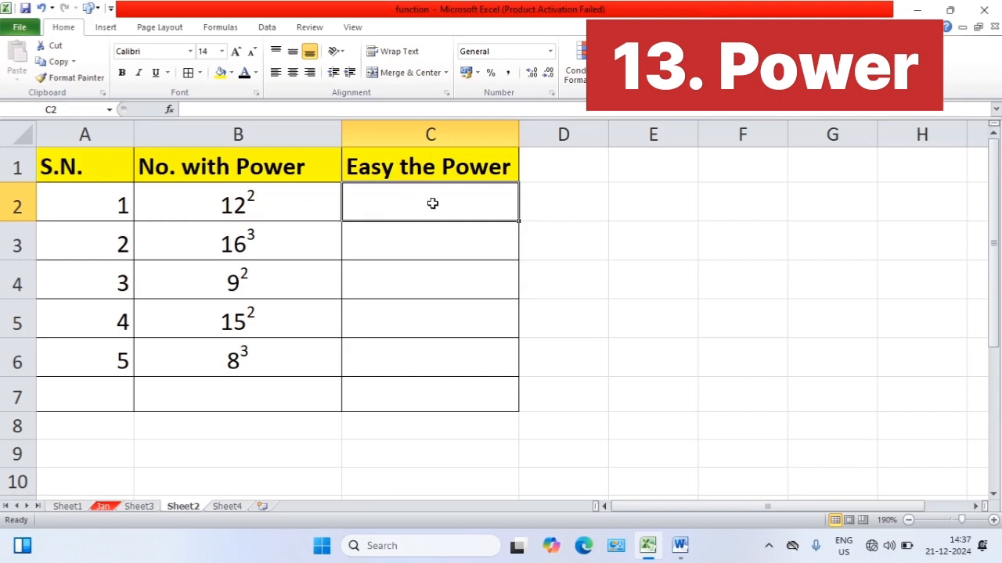
type("=")
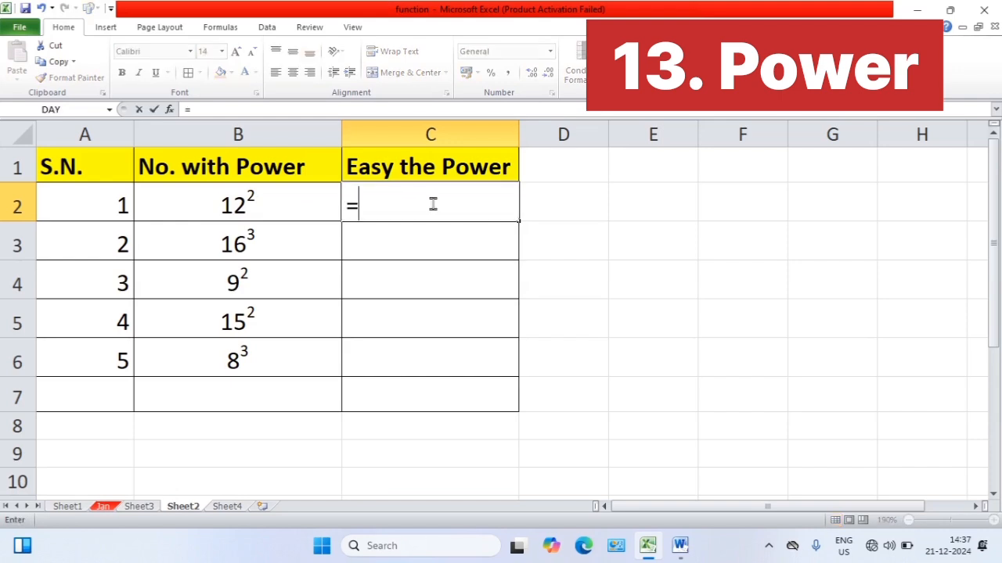
type("pow")
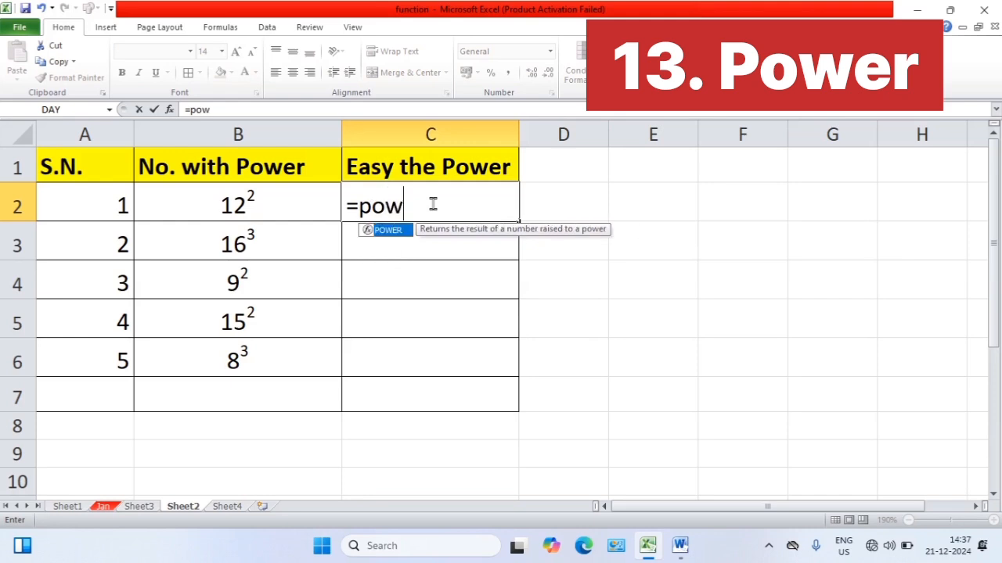
type("er")
key("Tab")
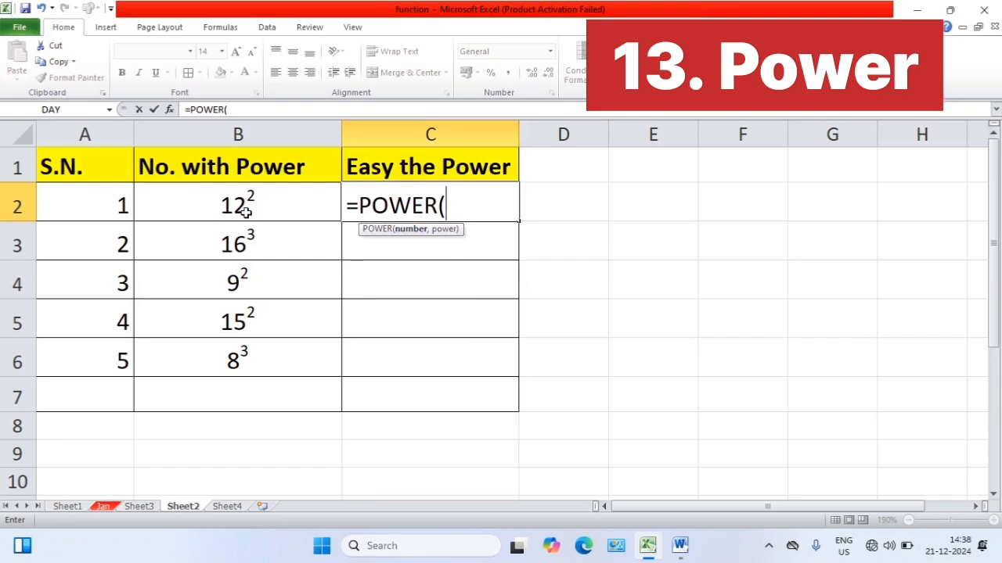
type("12,")
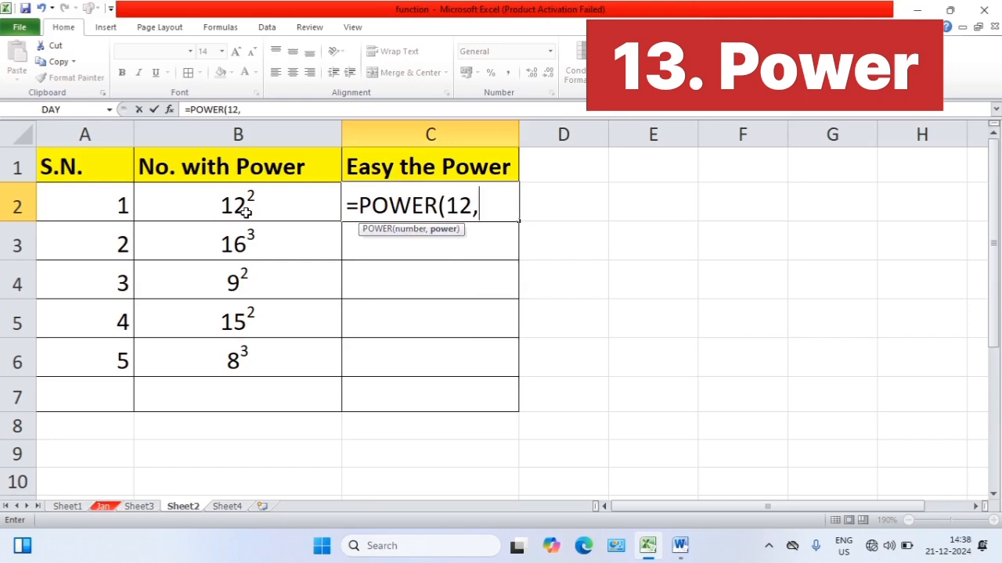
type("2)")
key("Return")
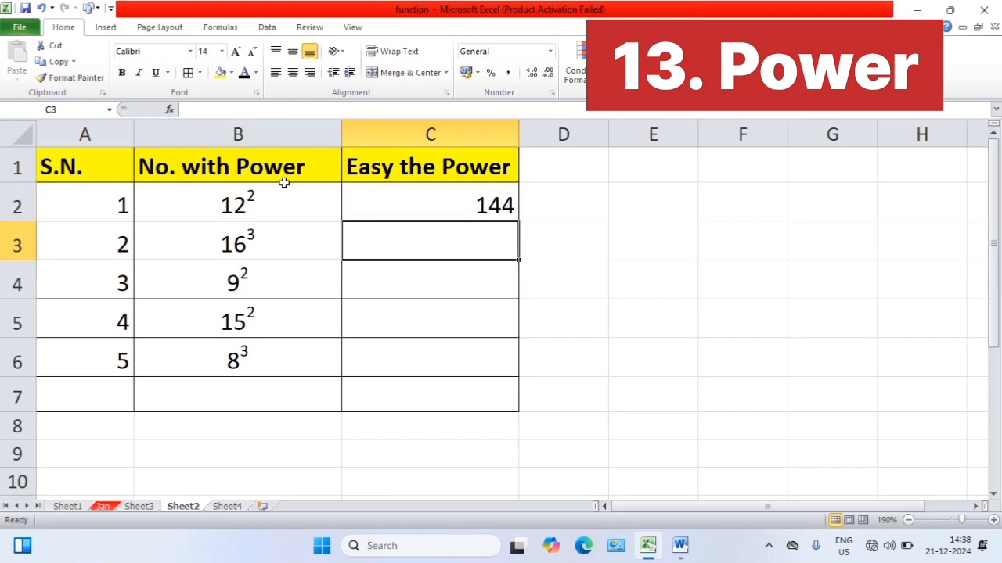
left_click(442, 206)
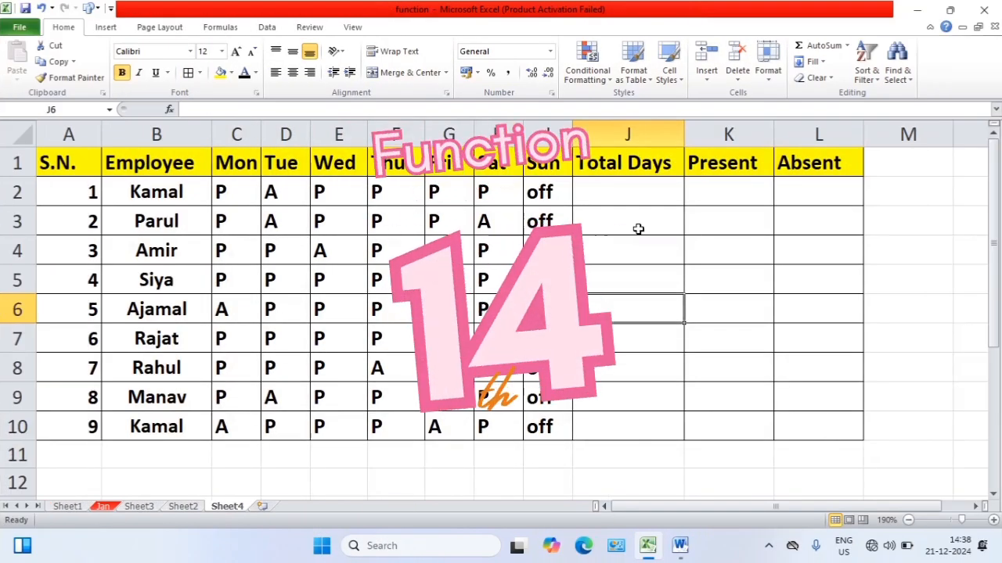
On Sheet4, enter =COUNTA(C2:I2) in J2 to count the first employee's total days from Monday to Sunday
left_click(638, 228)
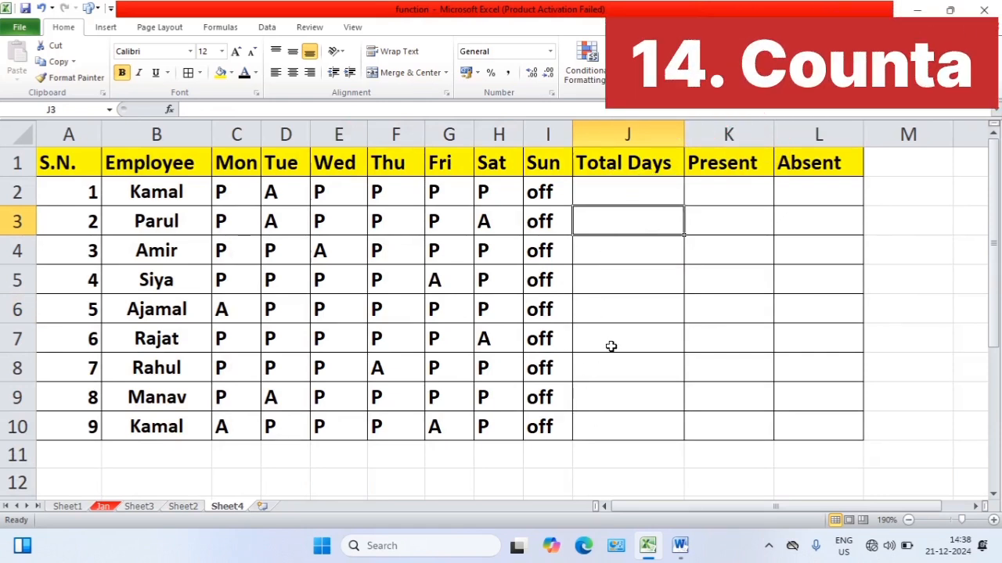
left_click(605, 430)
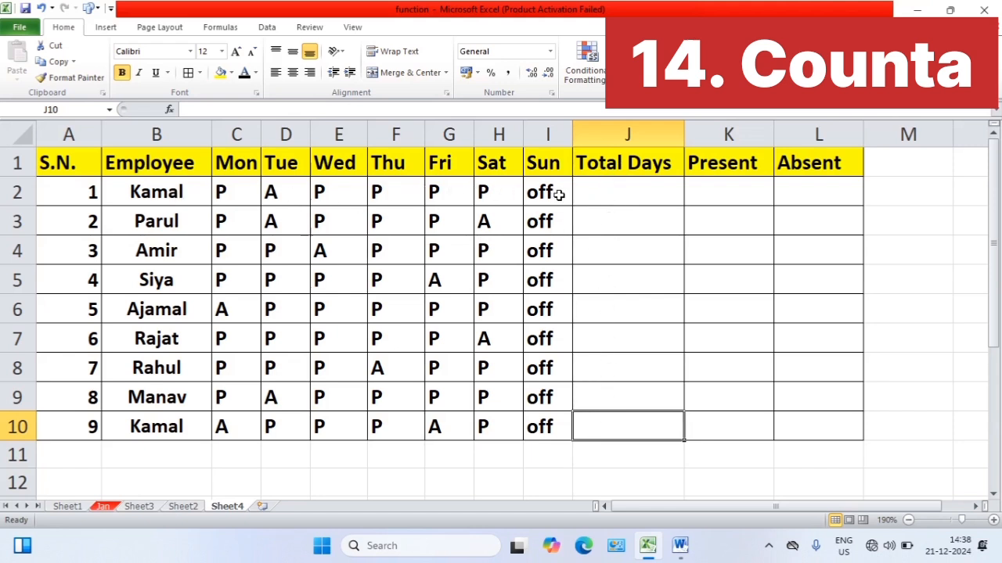
left_click(622, 193)
type("=")
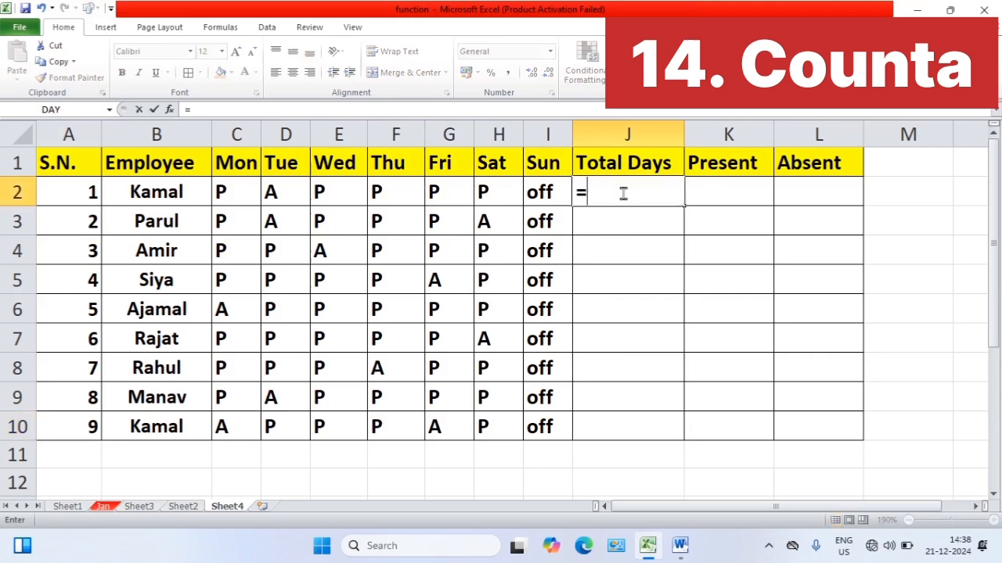
type("count")
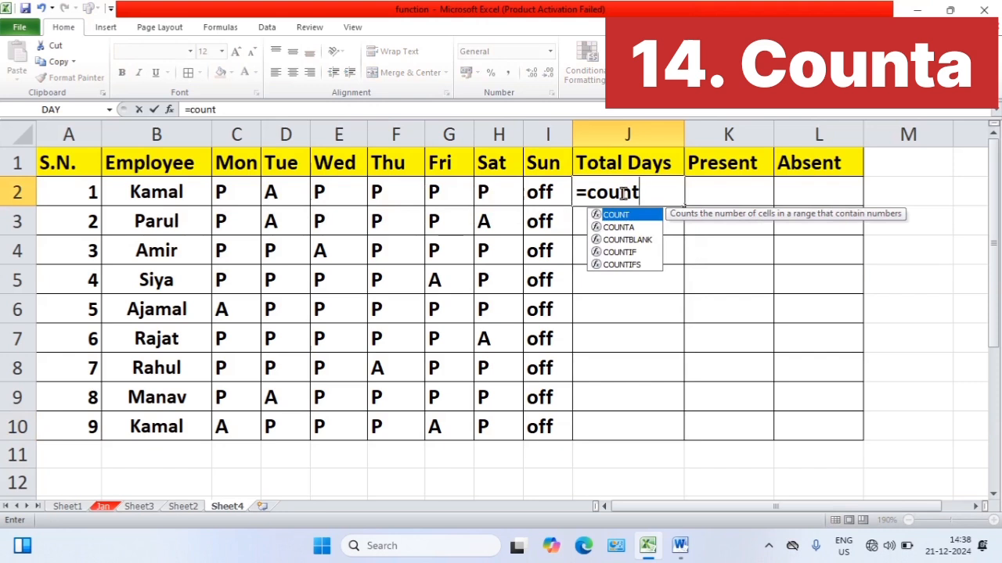
type("a")
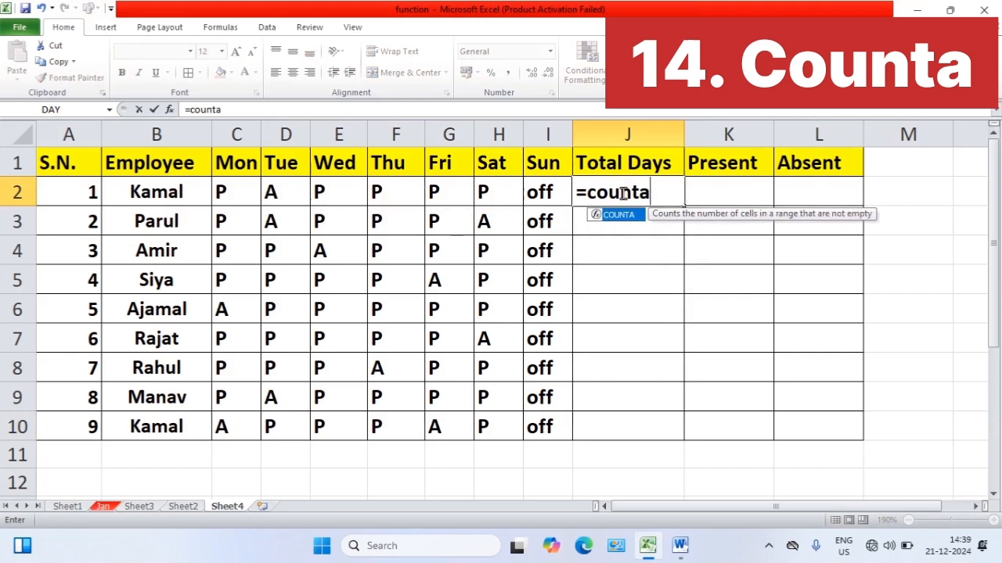
key("Tab")
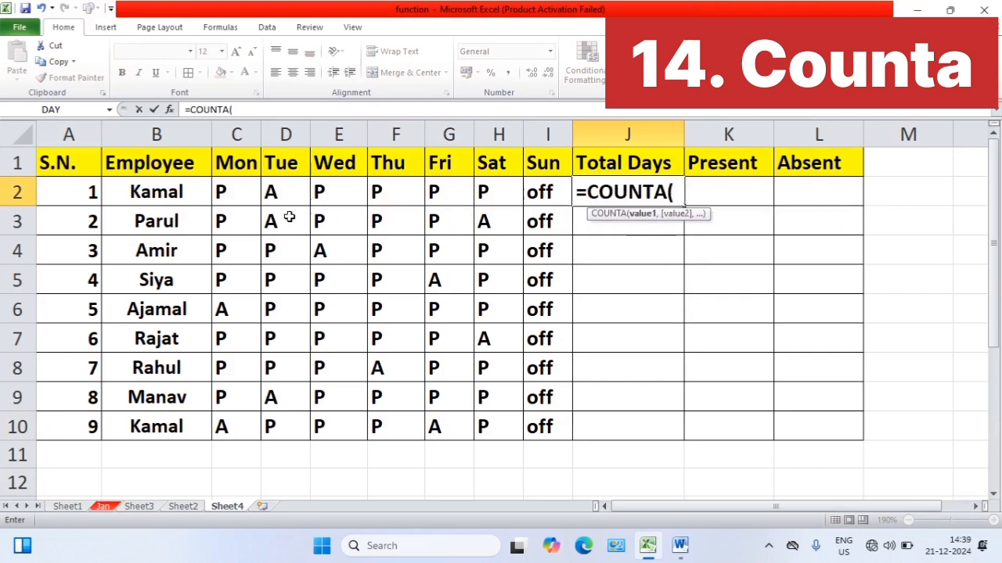
left_click_drag(217, 192, 543, 191)
type(")")
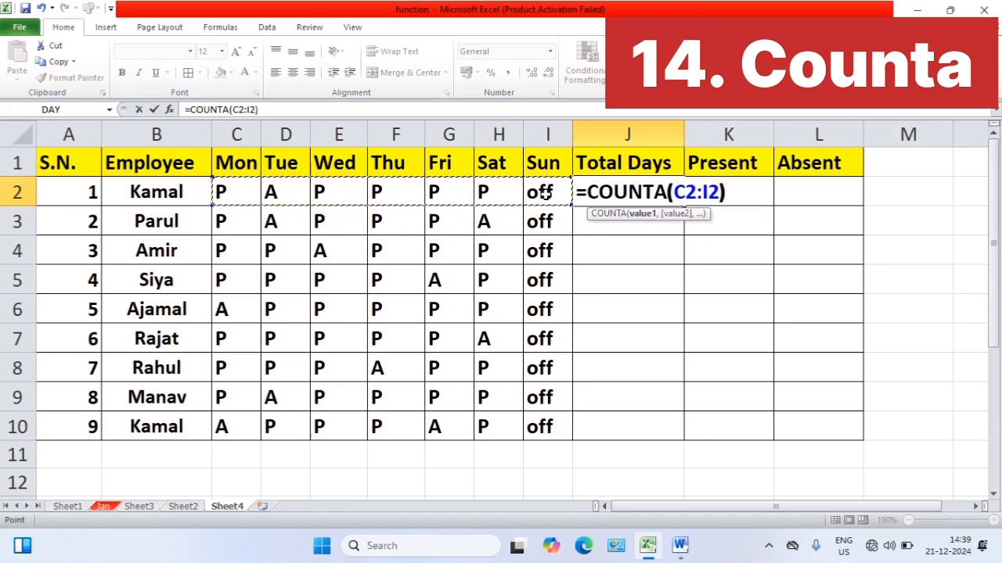
key("Return")
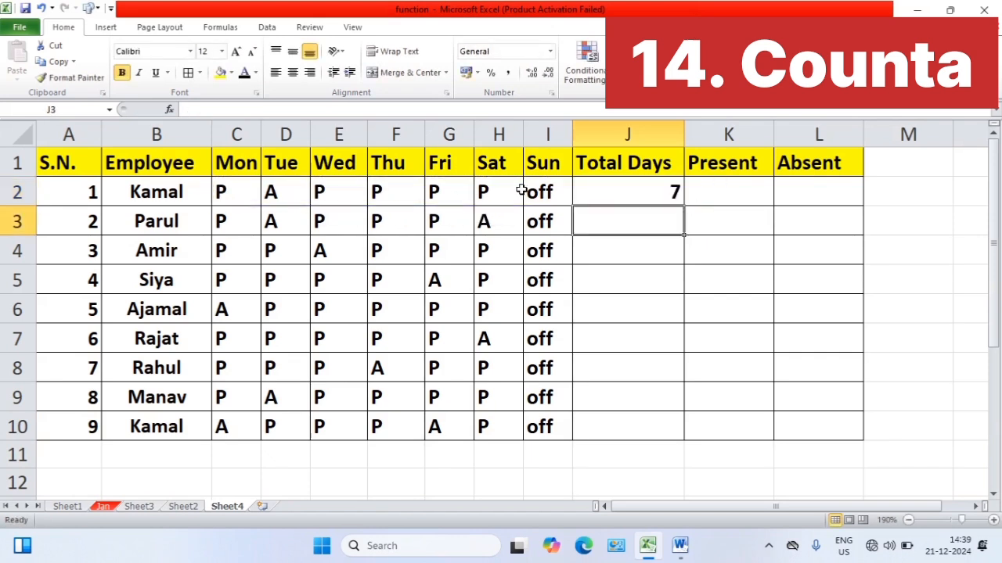
Fill the J2 total days formula down to J10 for all employees
left_click(618, 193)
left_click_drag(686, 205, 680, 428)
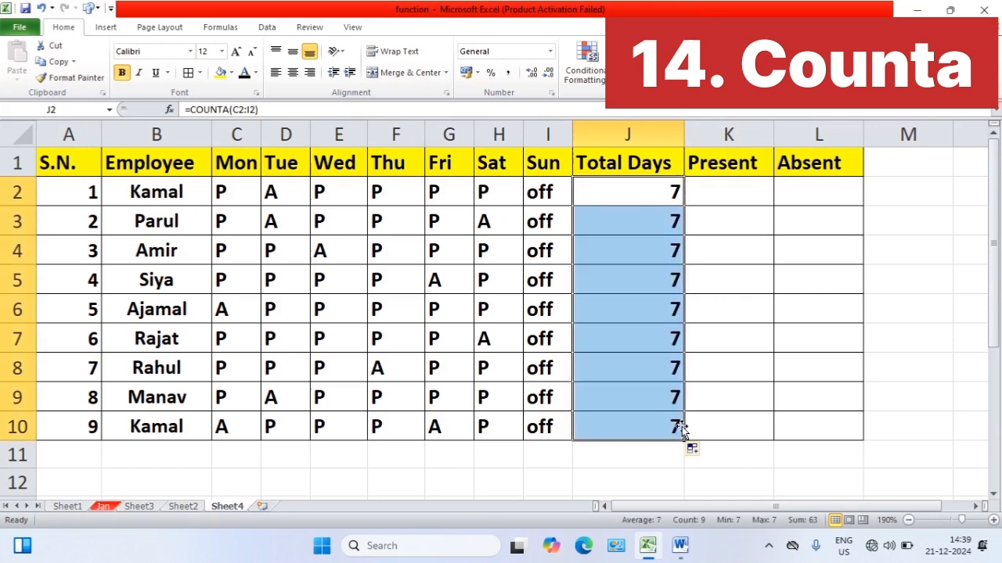
left_click(674, 211)
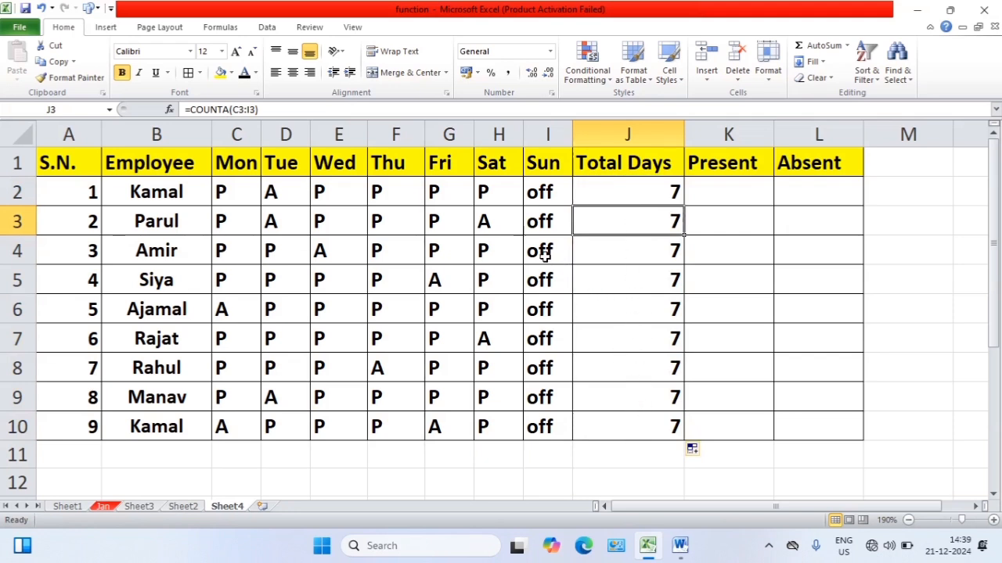
left_click(634, 198)
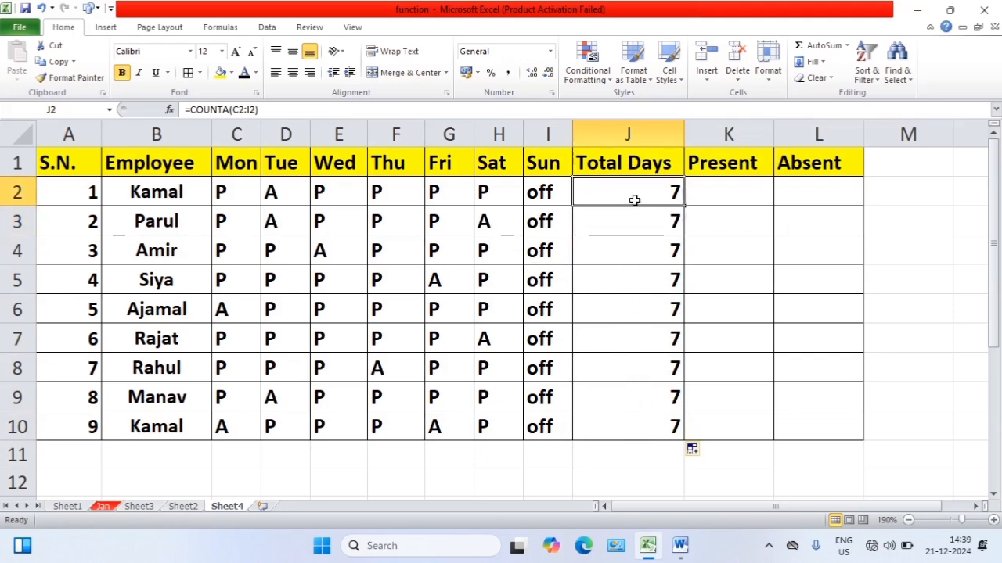
left_click(436, 190)
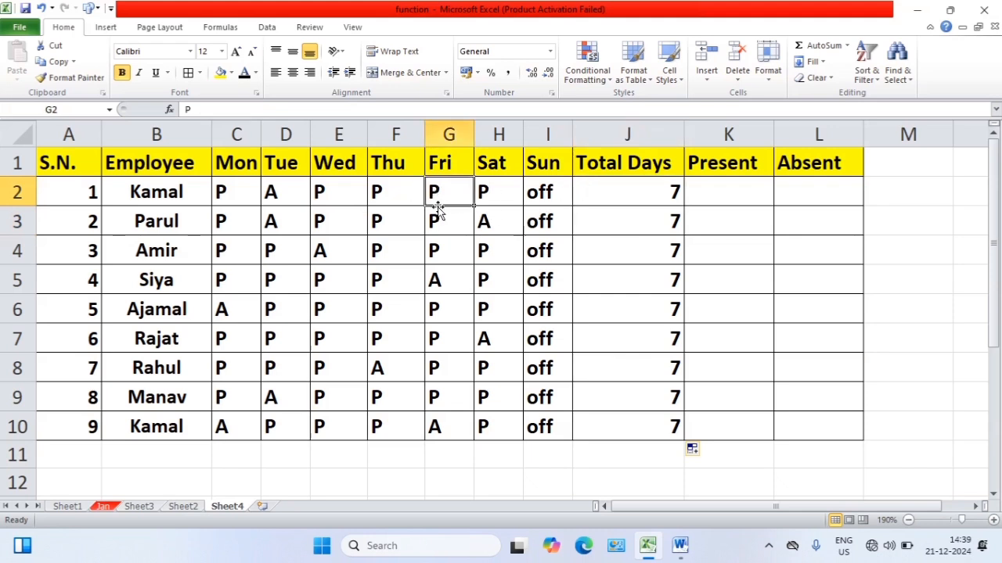
Clear the first employee's Friday mark in G2 to test the total days count, and undo the deletion
key("Delete")
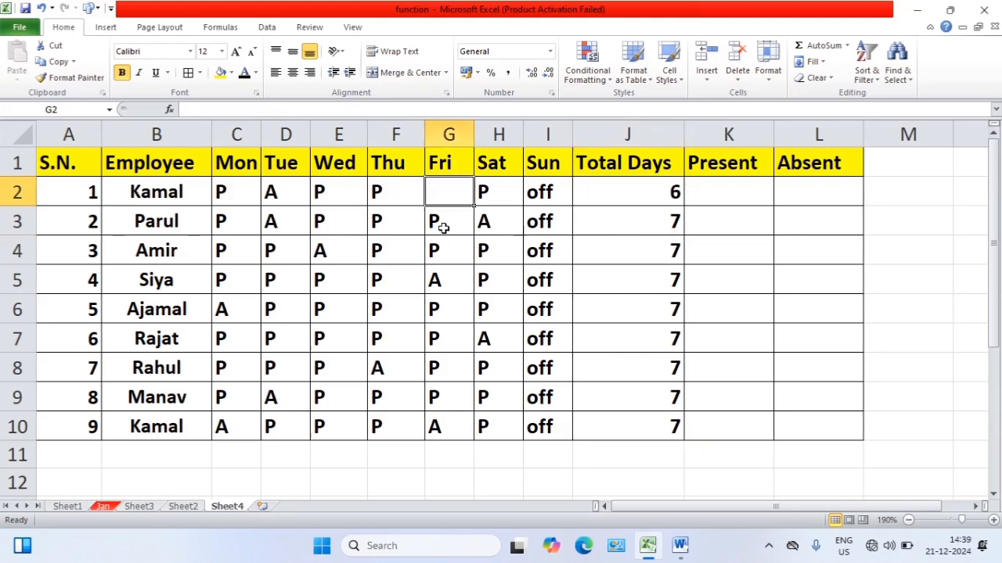
key("Down")
key("Down")
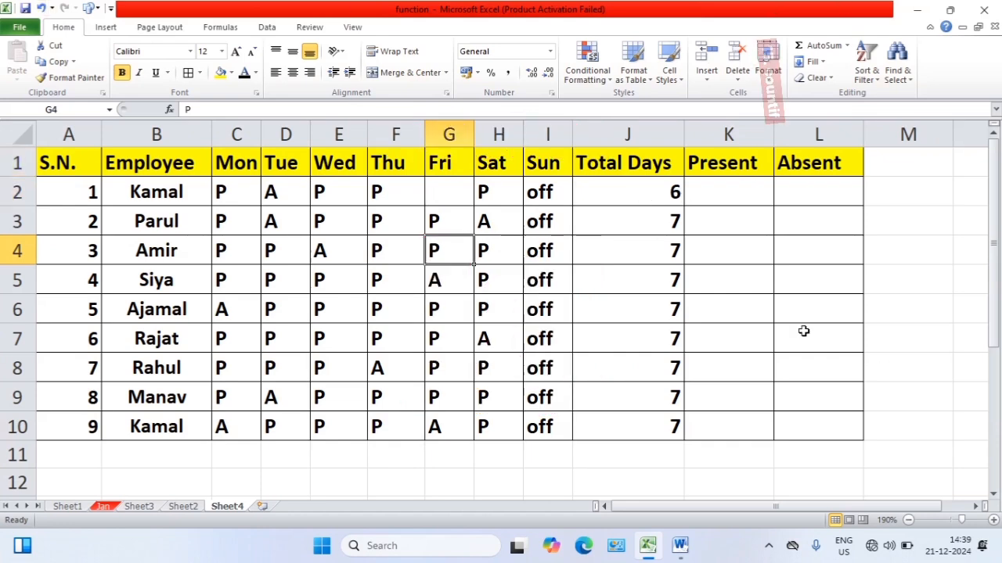
left_click(727, 193)
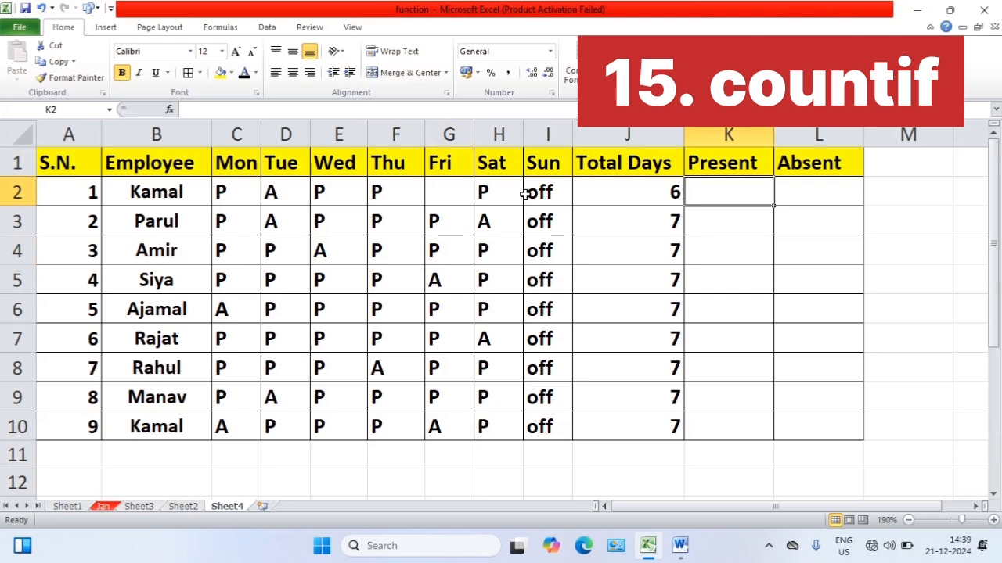
key("ctrl+z")
Enter =COUNTIF(C2:I2,"P") in K2 to count the first employee's present days
left_click(716, 189)
type("=count")
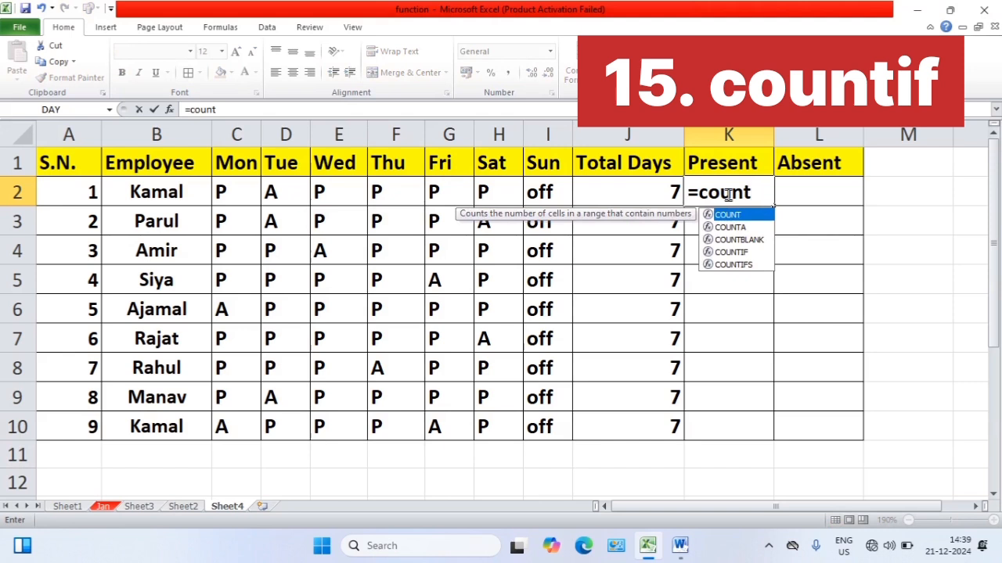
type("if")
key("Tab")
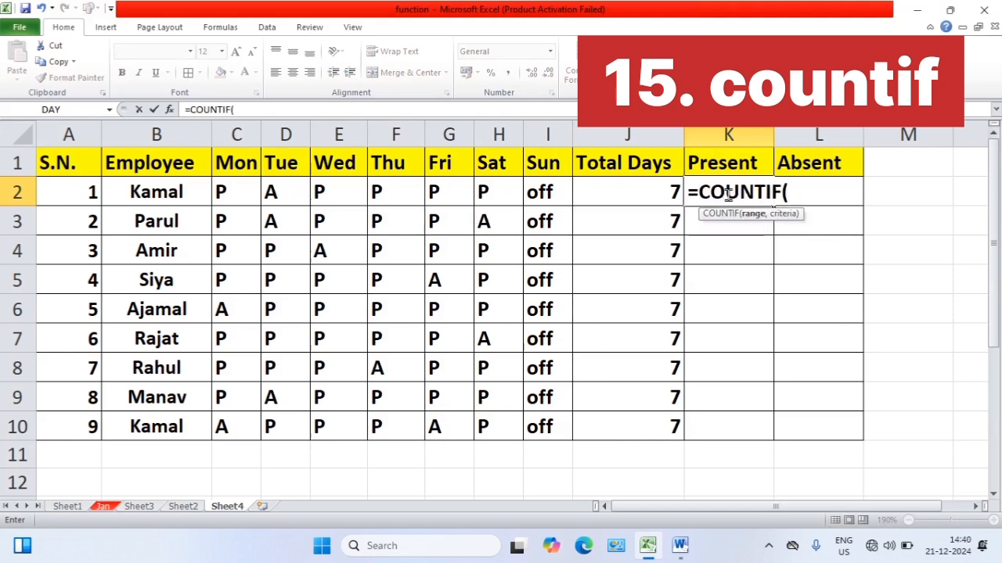
left_click(224, 197)
left_click_drag(225, 196, 532, 193)
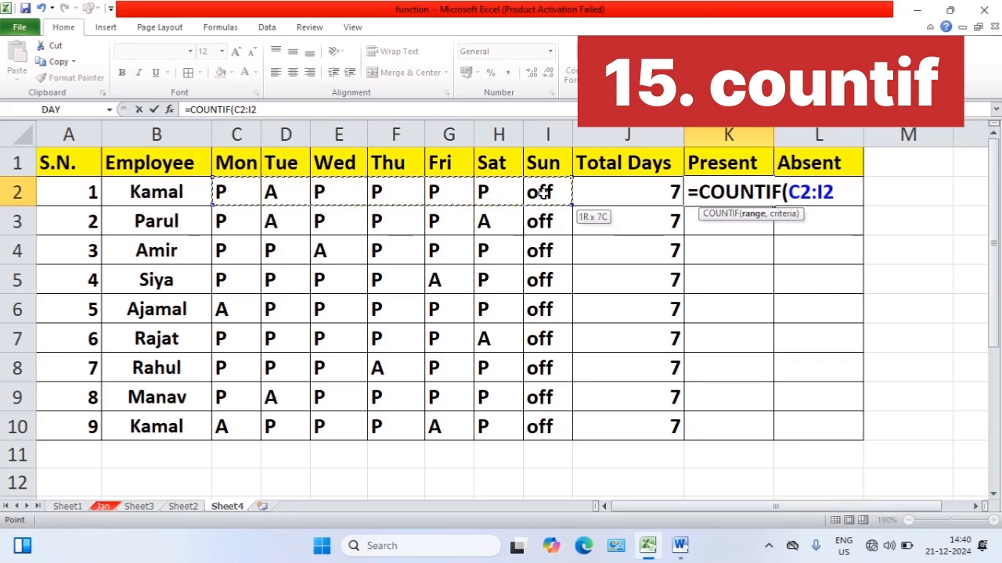
type(",")
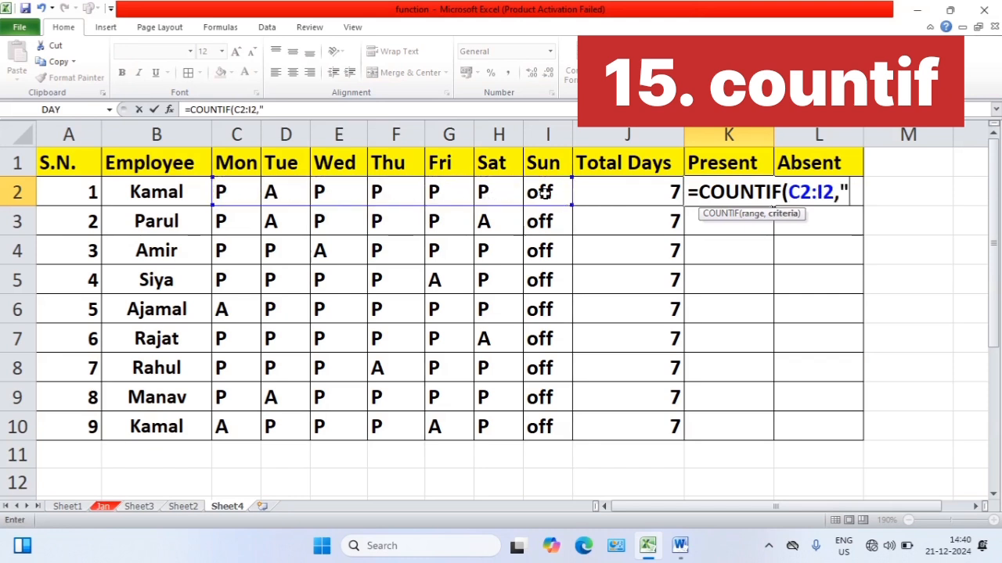
type("\"P\"")
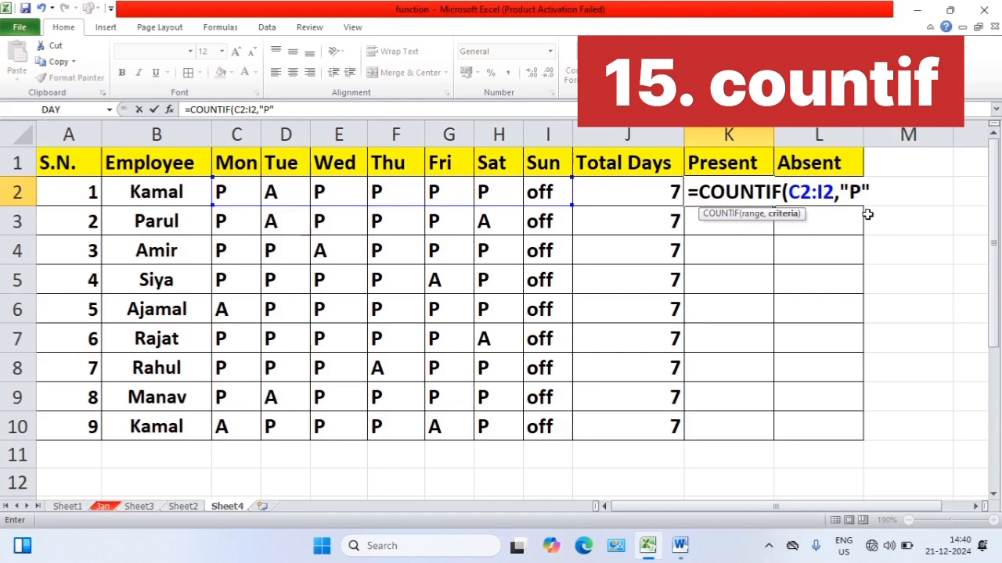
type(")")
key("Return")
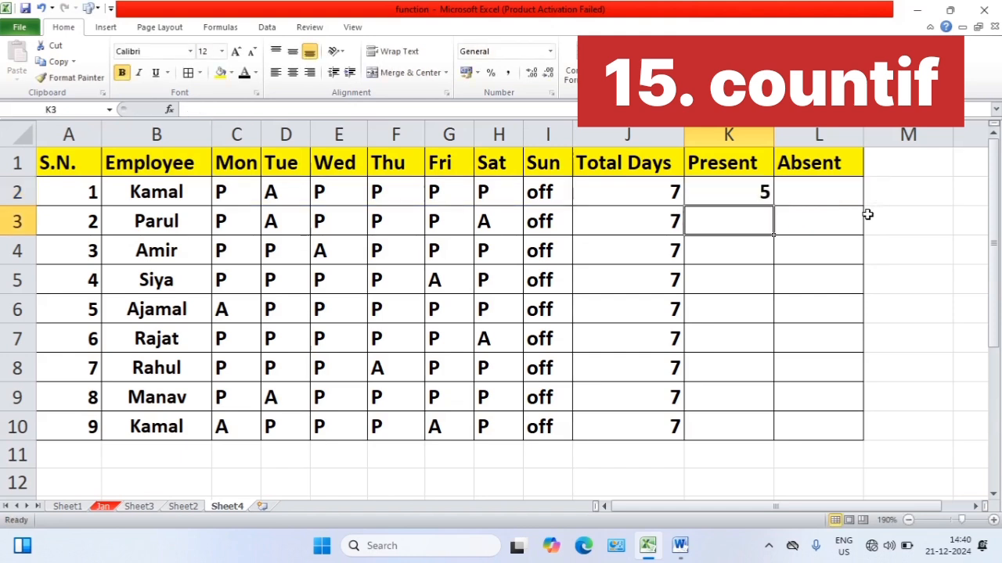
Fill the K2 present days formula down to K10 for all employees
left_click(761, 195)
left_click_drag(773, 205, 776, 430)
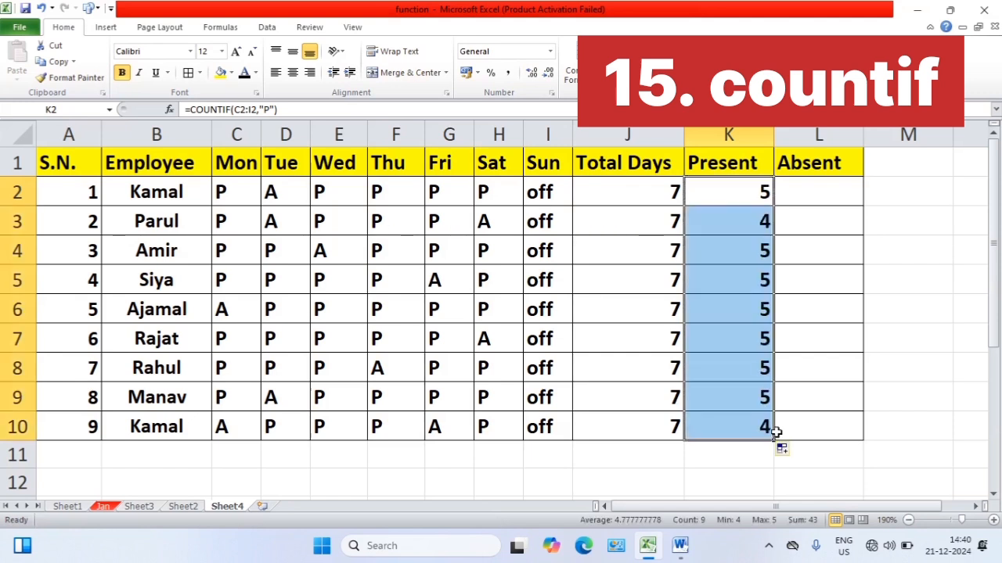
left_click(753, 188)
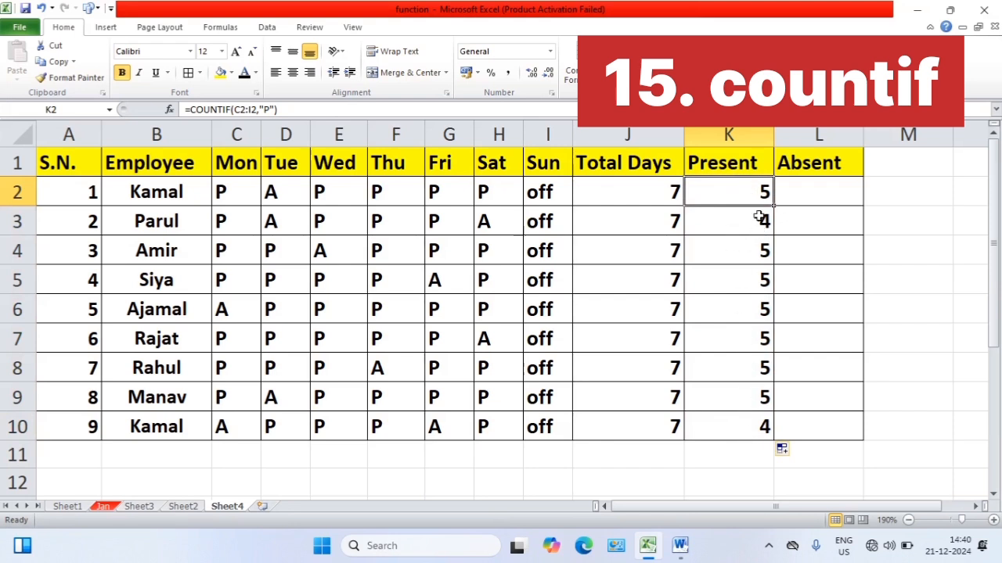
Enter =COUNTIF(C2:I2,"A") in L2 to count the first employee's absent days
left_click(819, 197)
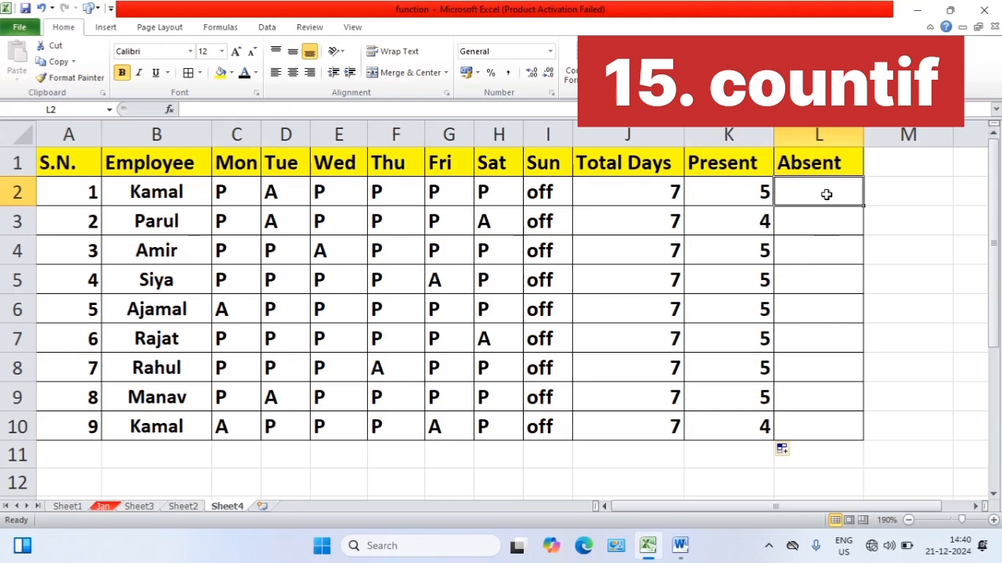
type("=c")
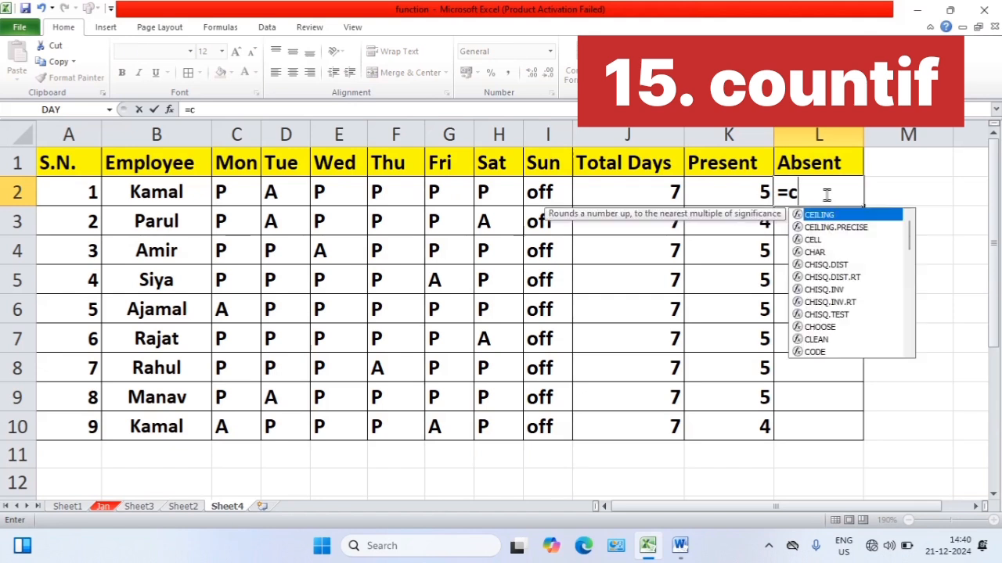
type("oun")
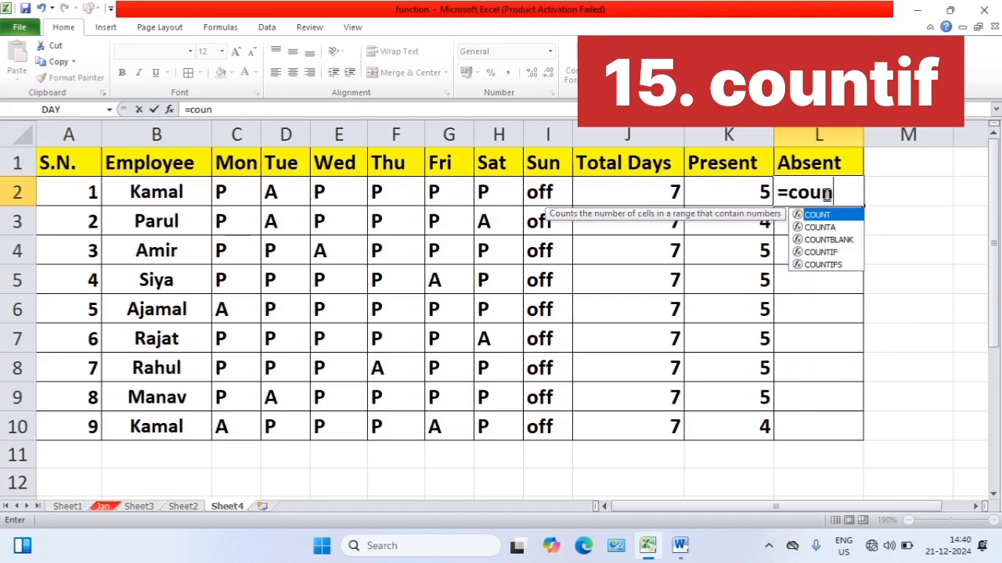
type("ti")
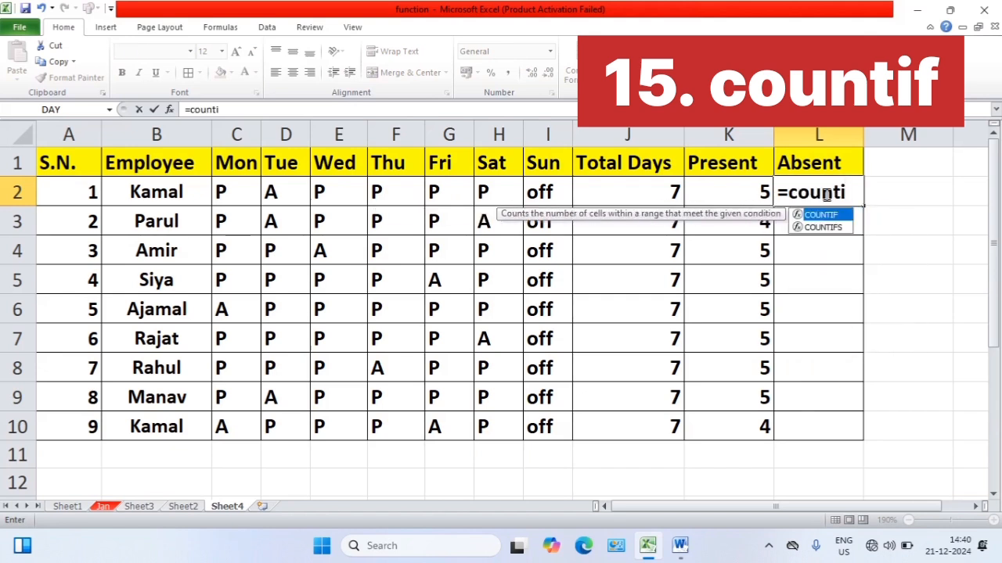
key("Tab")
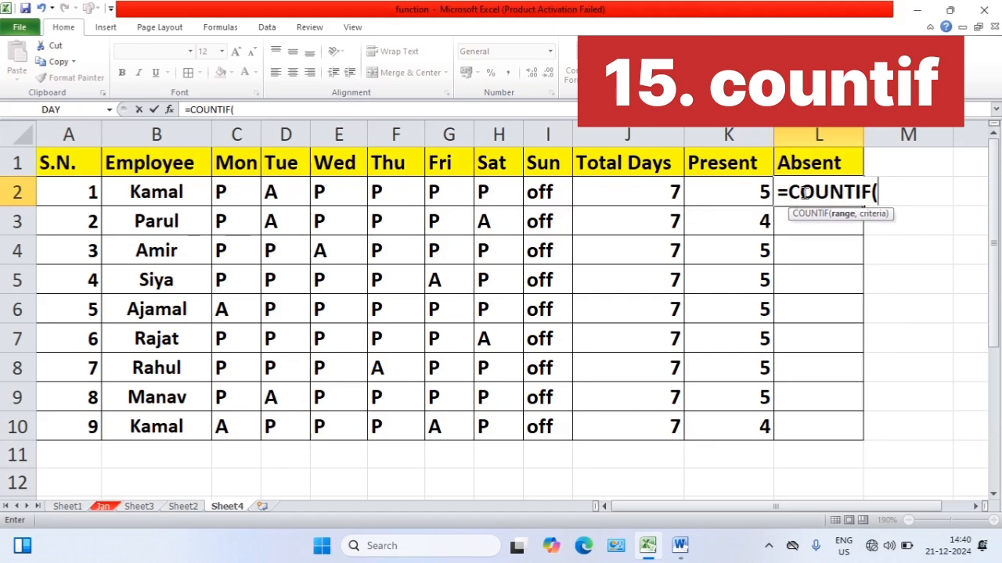
left_click_drag(259, 196, 552, 195)
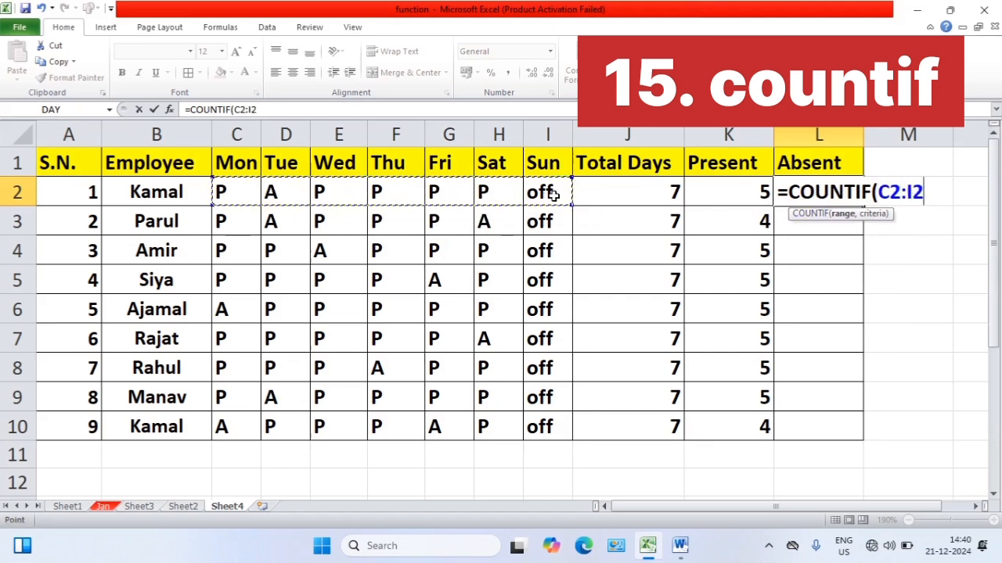
type(",\"")
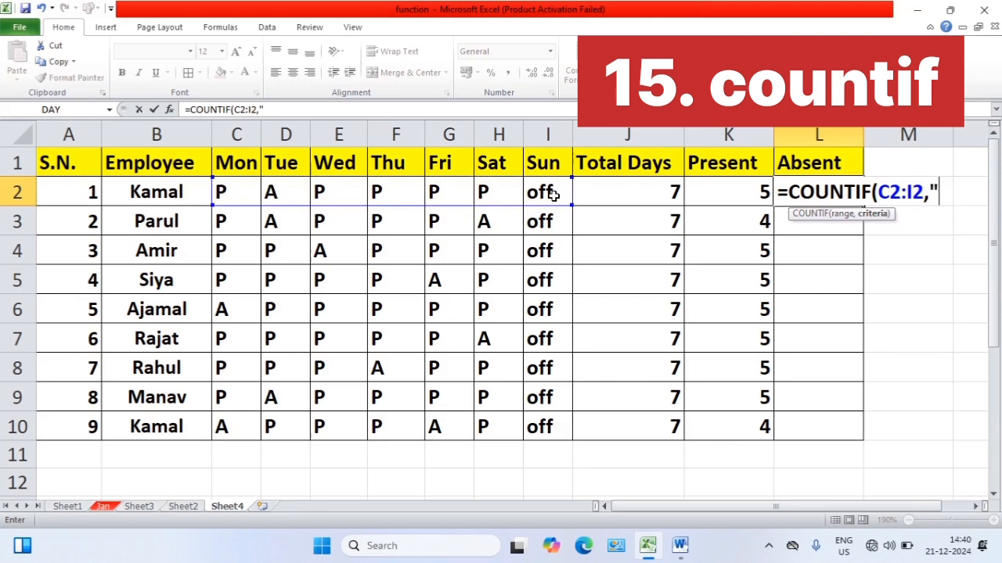
type("A")
type(")")
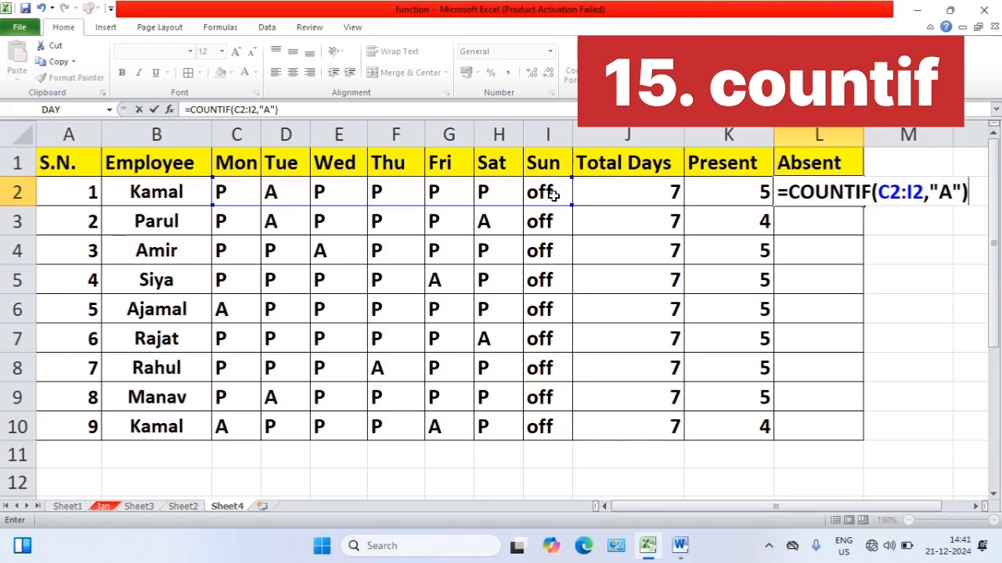
key("Return")
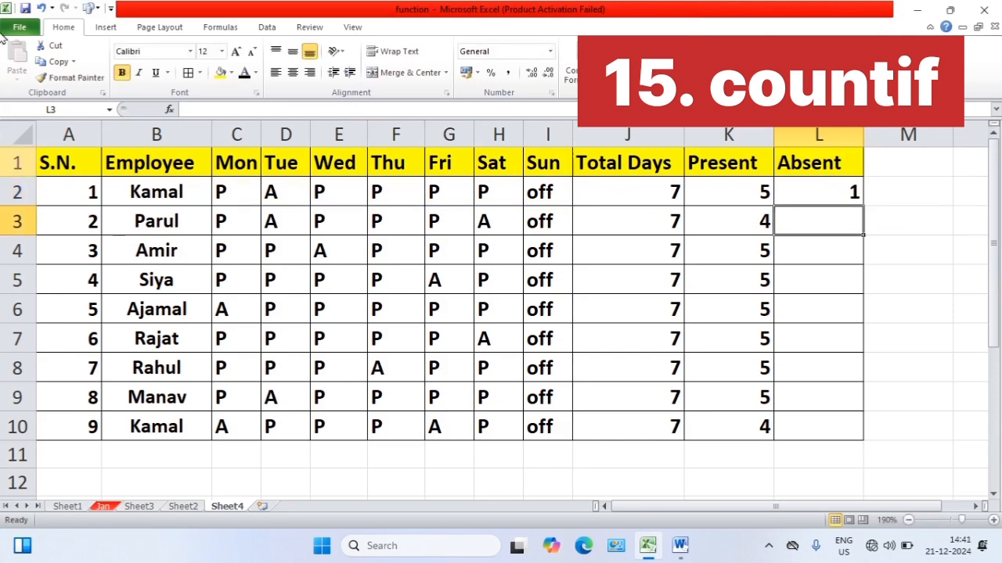
Fill the L2 absent days formula down to L10 for all employees
left_click(821, 193)
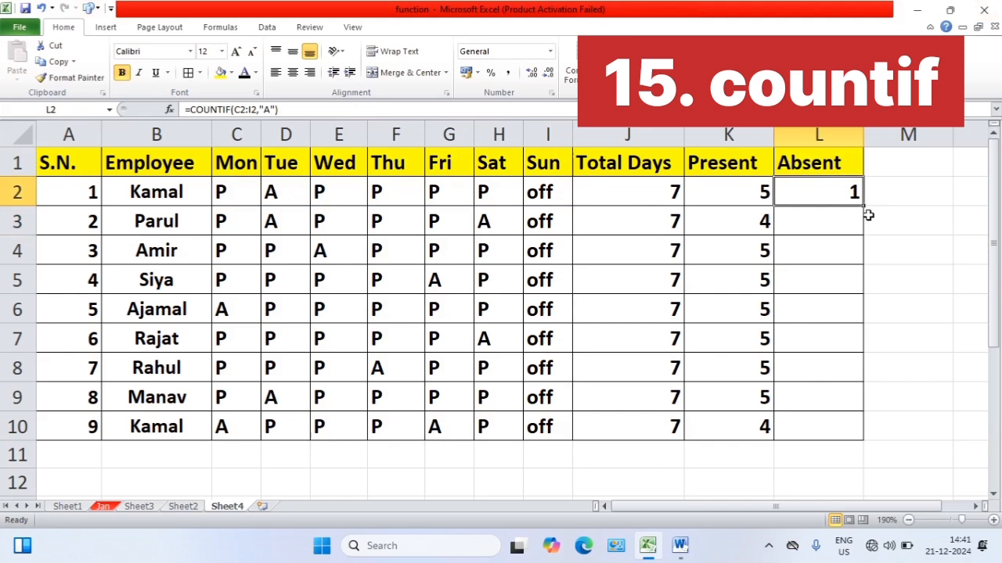
left_click_drag(863, 207, 857, 432)
left_click(823, 313)
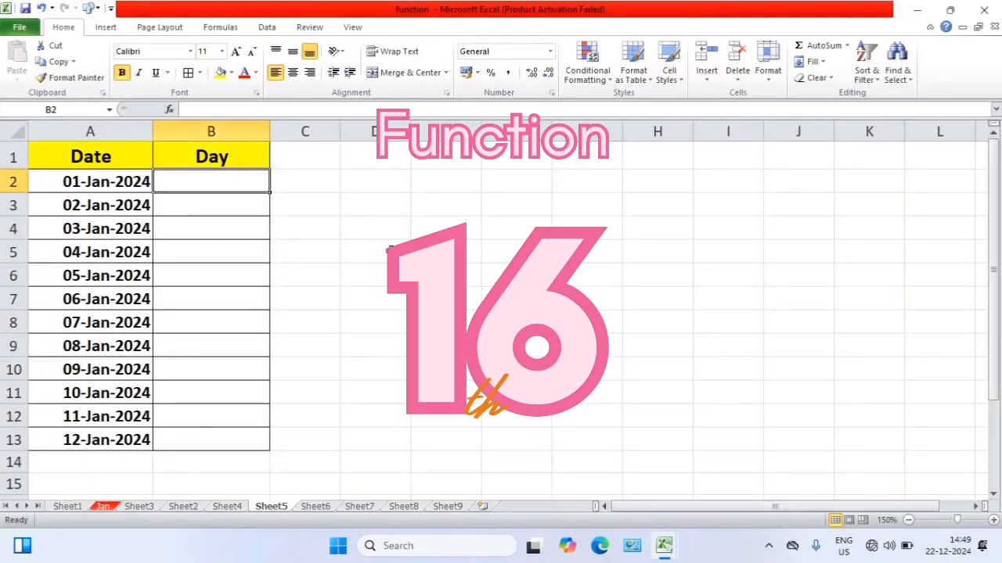
On Sheet5, enter =TEXT(A2,"ddd") in B2 to get the abbreviated weekday name of the first date
left_click(139, 160)
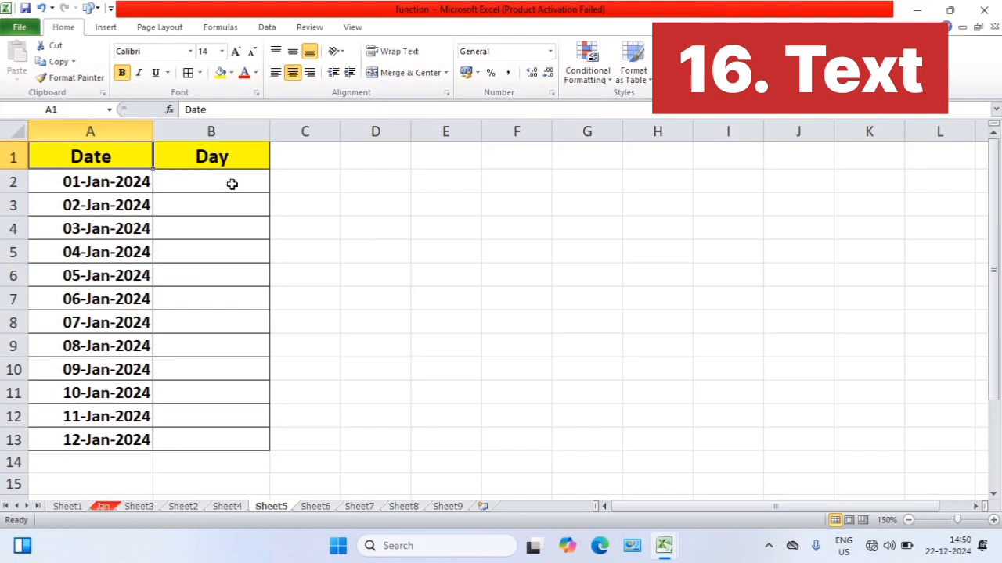
left_click(232, 184)
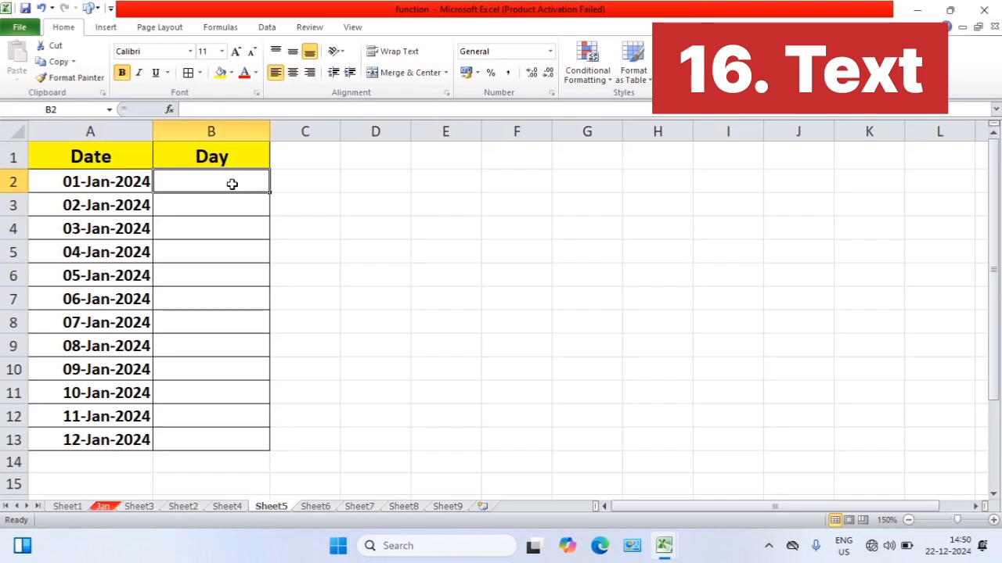
type("=te")
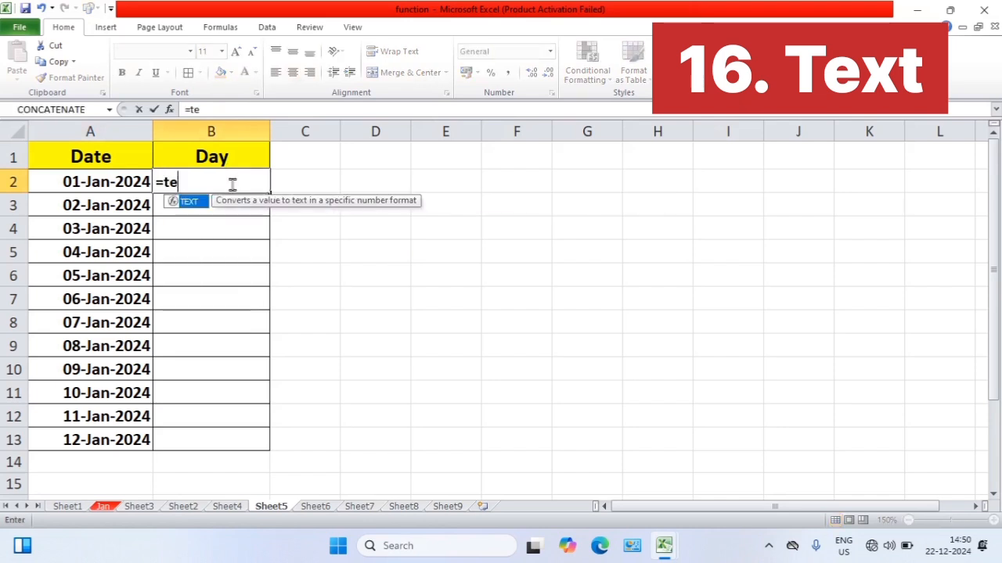
type("xt")
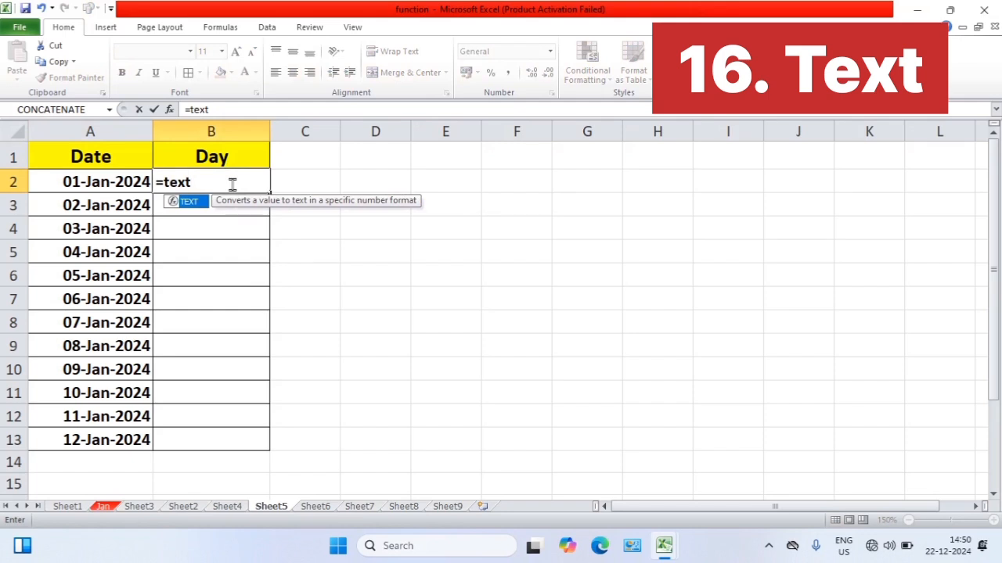
key("Tab")
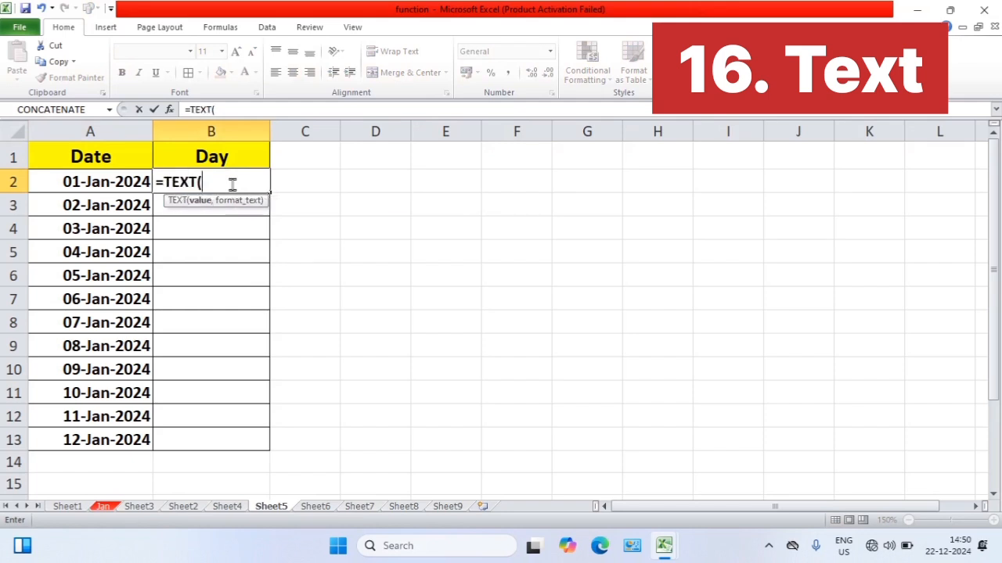
left_click(115, 182)
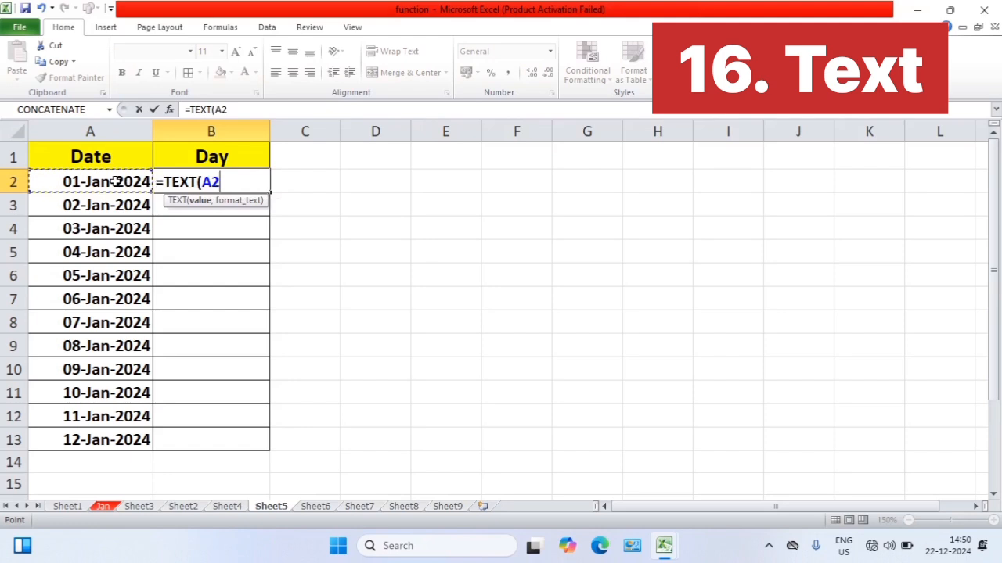
type(",")
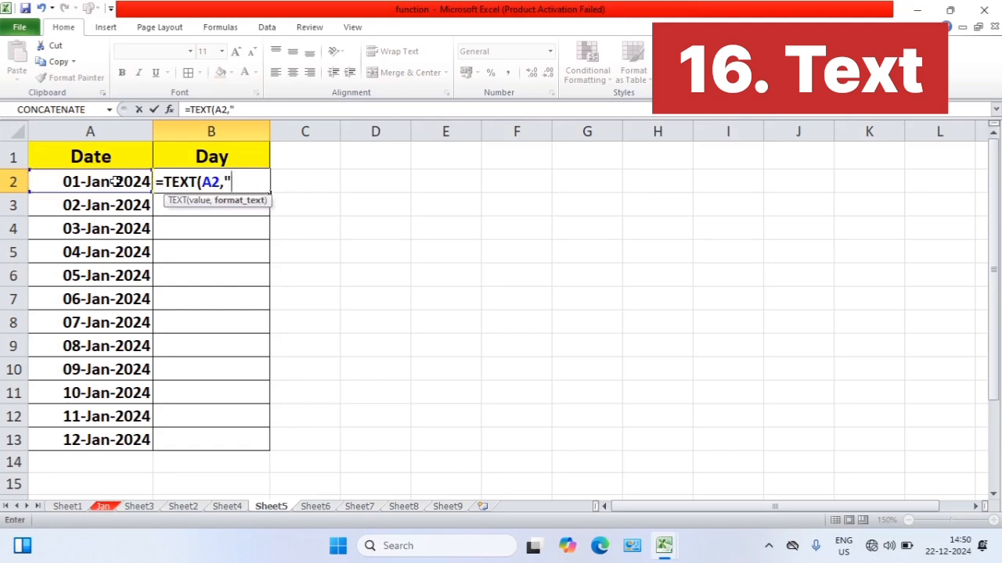
type("\"ddd")
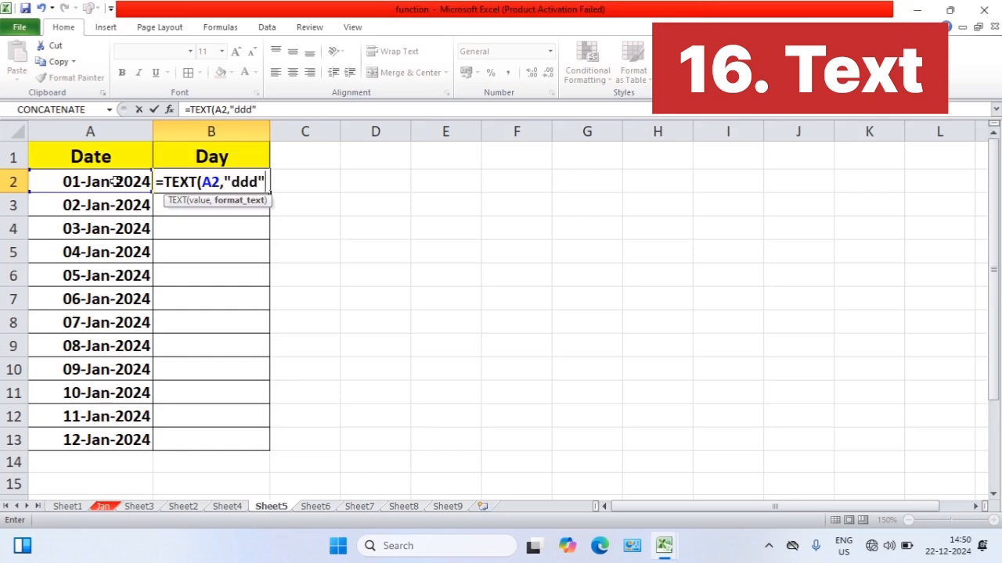
type("\")")
key("Return")
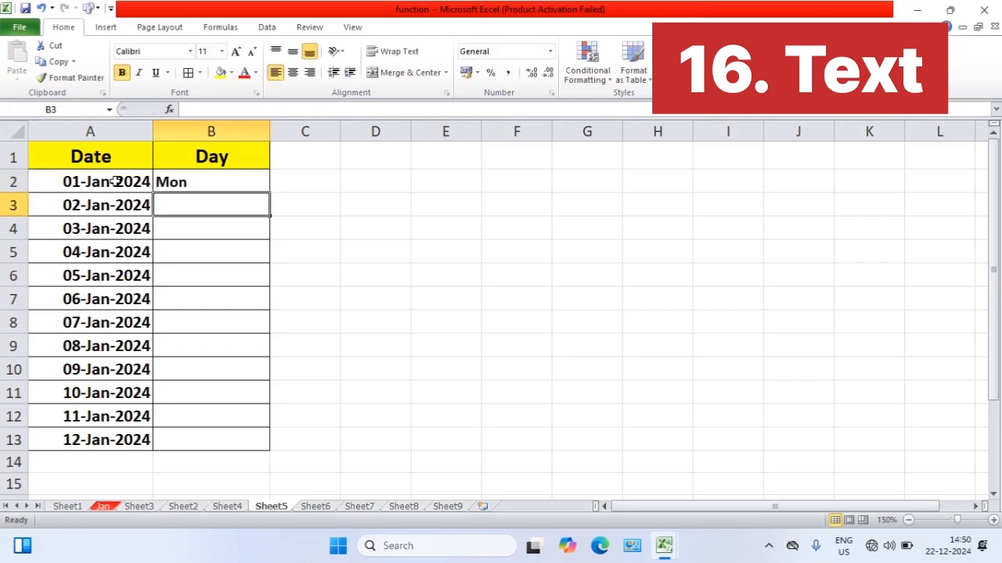
Change the format code in the B2 formula to "dddd" for the full weekday name
left_click(209, 182)
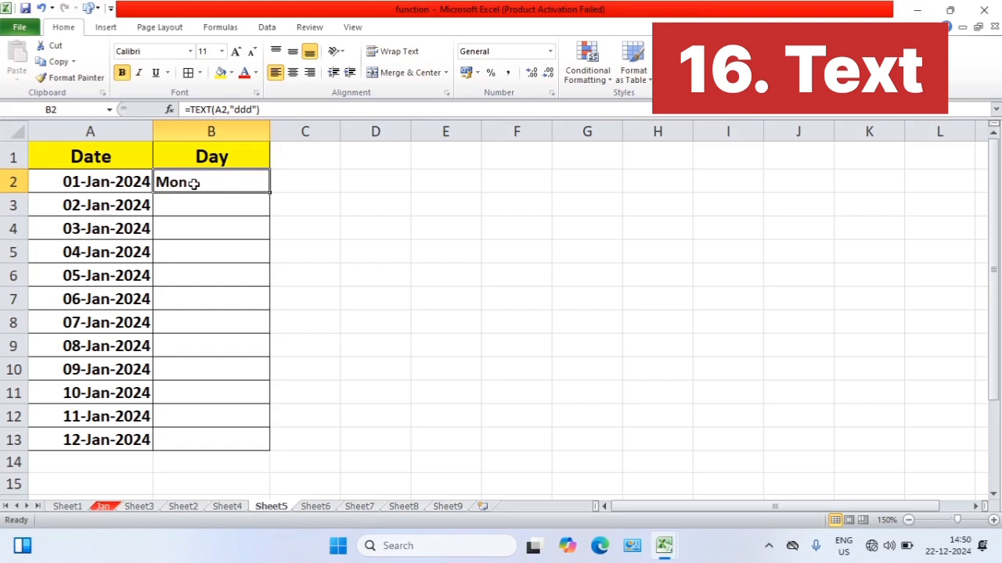
left_click(251, 110)
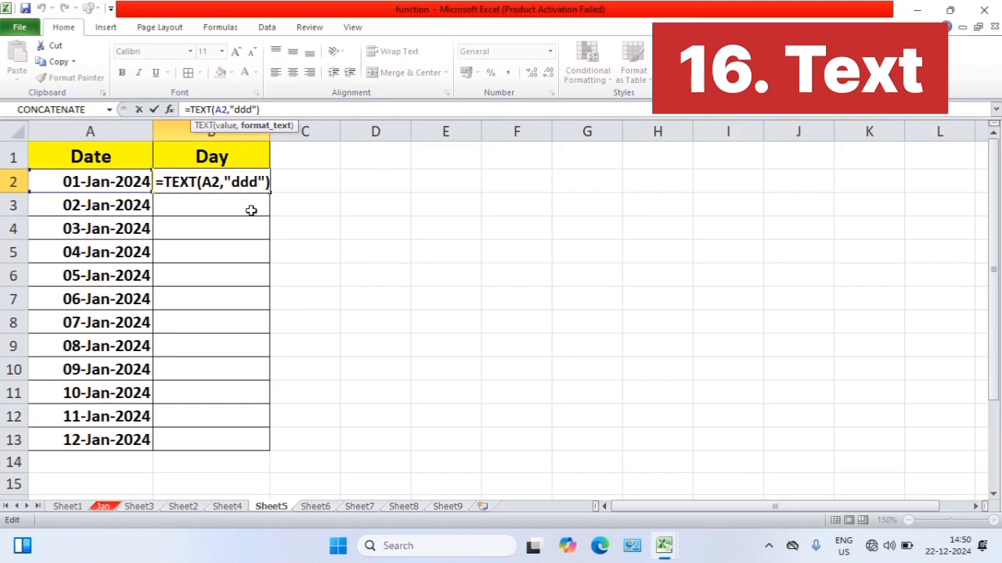
type("d")
key("Return")
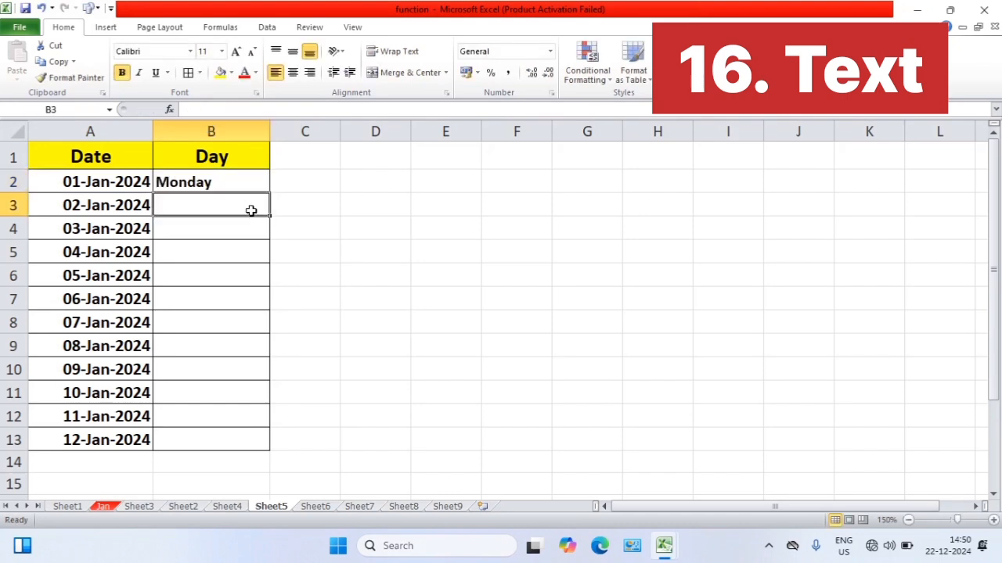
left_click(237, 183)
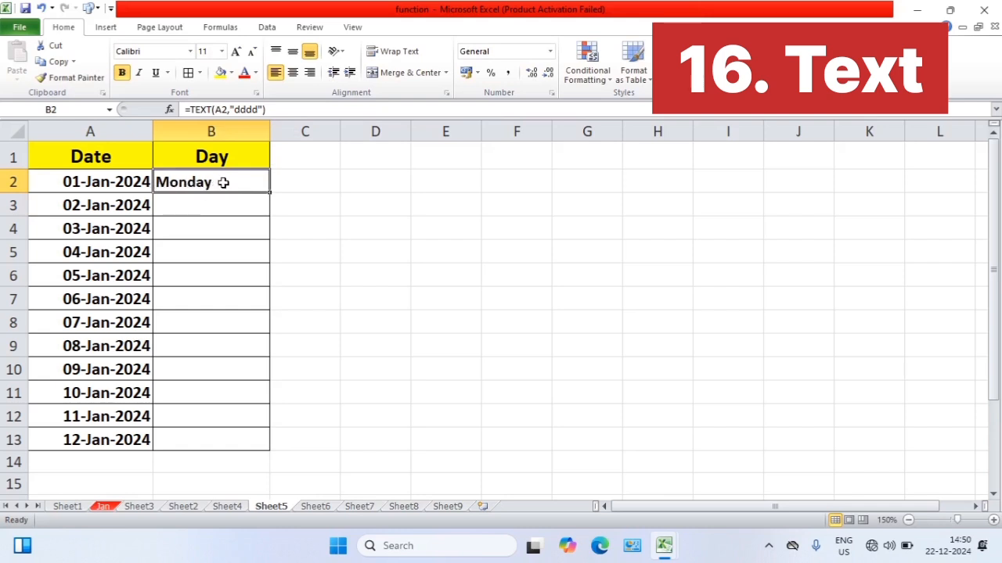
Fill the B2 weekday formula down to B13 for all the dates
left_click_drag(272, 192, 272, 446)
left_click(311, 305)
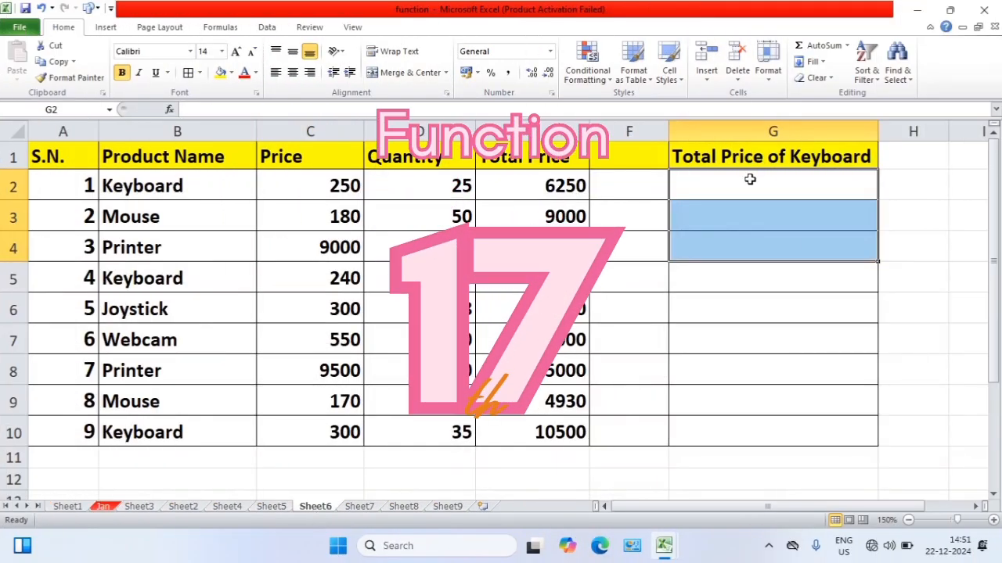
On Sheet6, enter =SUMIF(B2:B10,"keyboard",E2:E10) in G2 to total the keyboard sales
left_click(750, 179)
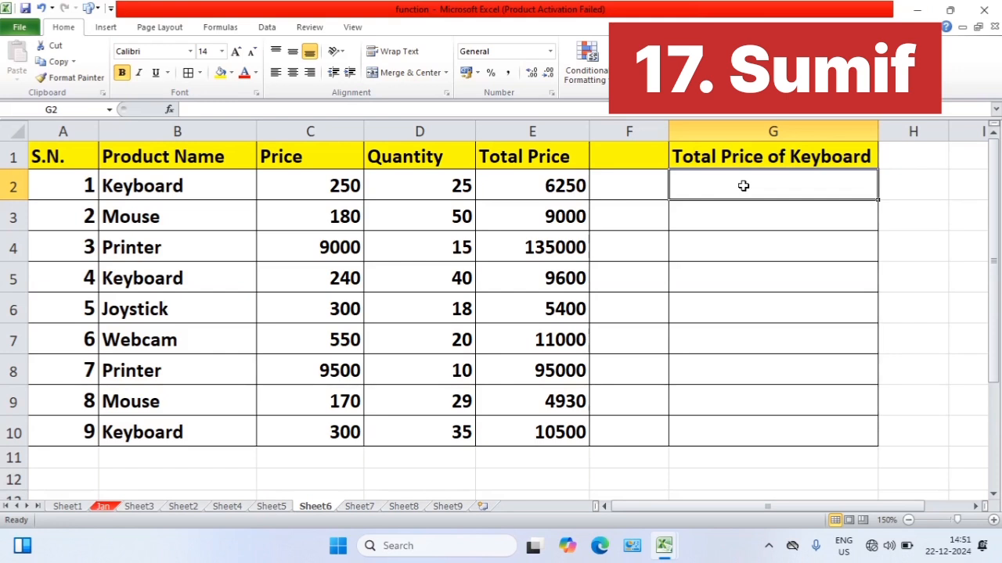
type("=su")
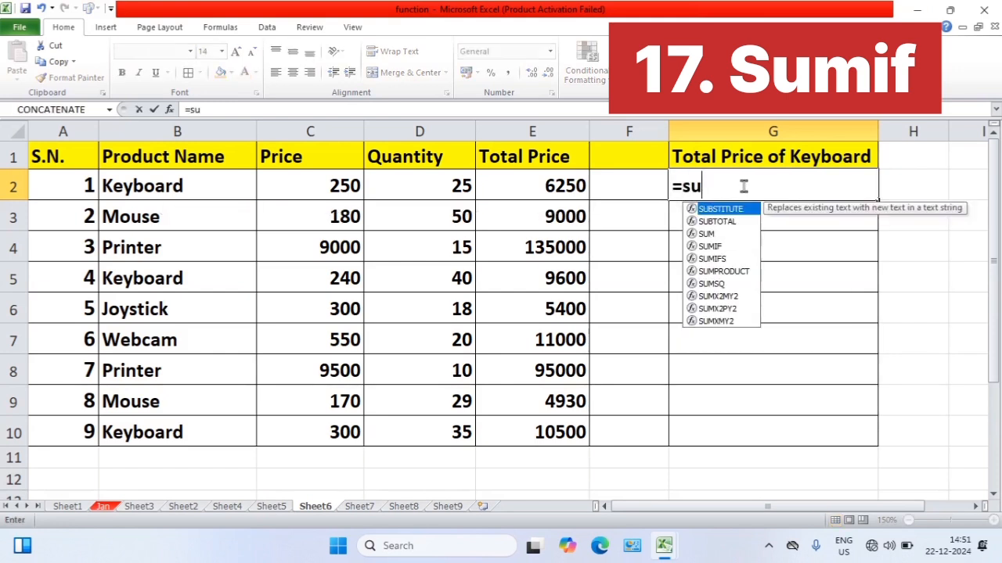
type("mi")
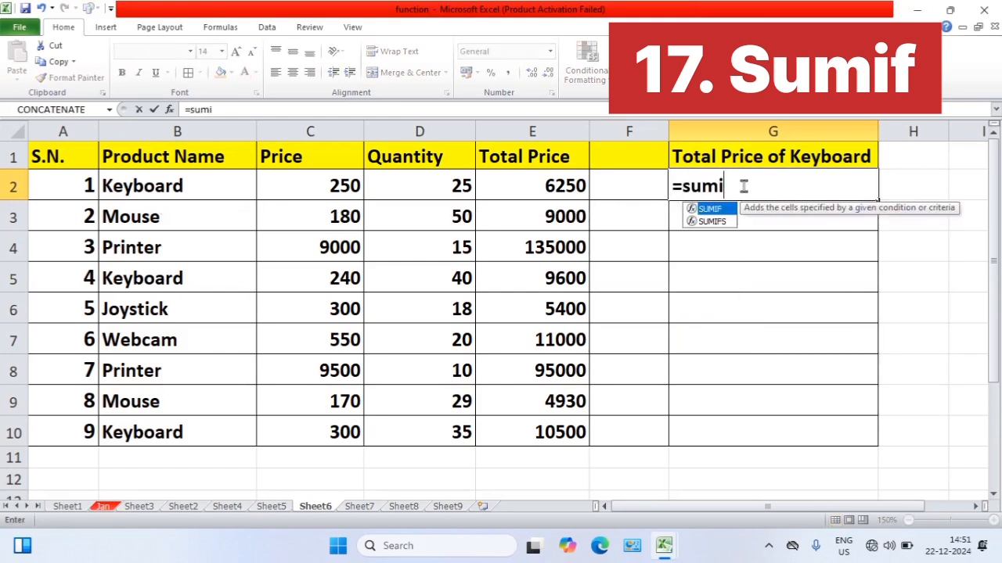
key("Tab")
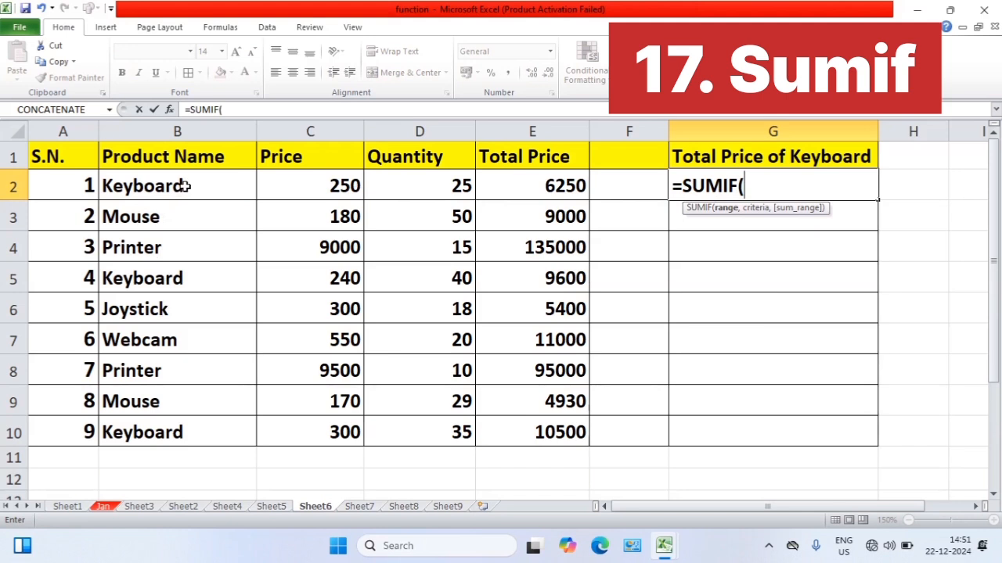
left_click_drag(185, 186, 166, 429)
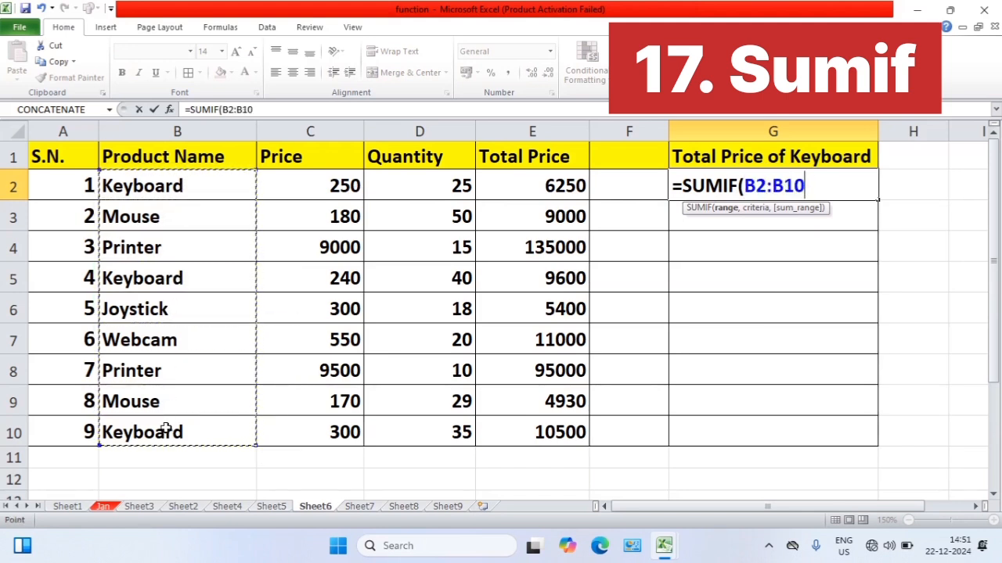
type(",")
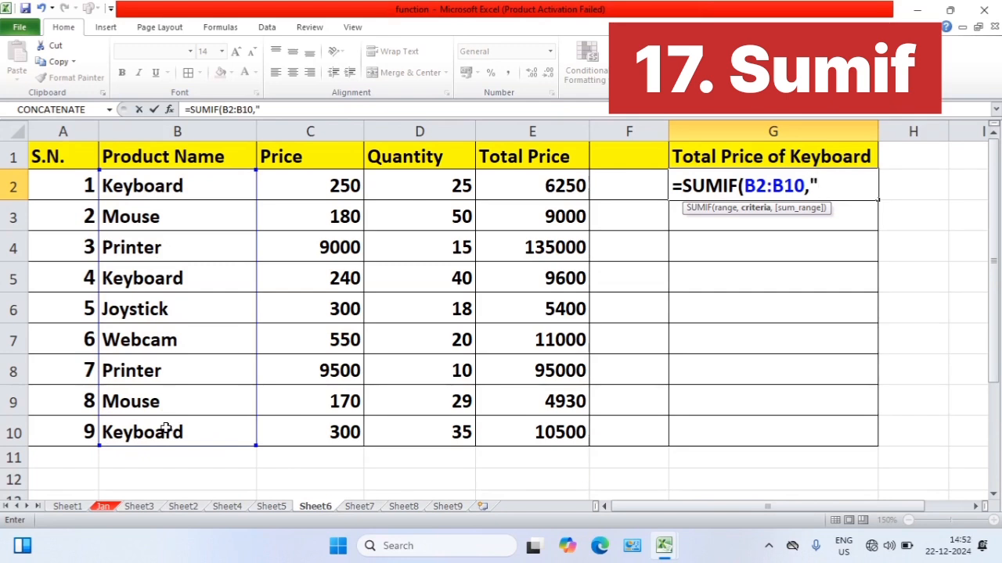
type("\"keyb")
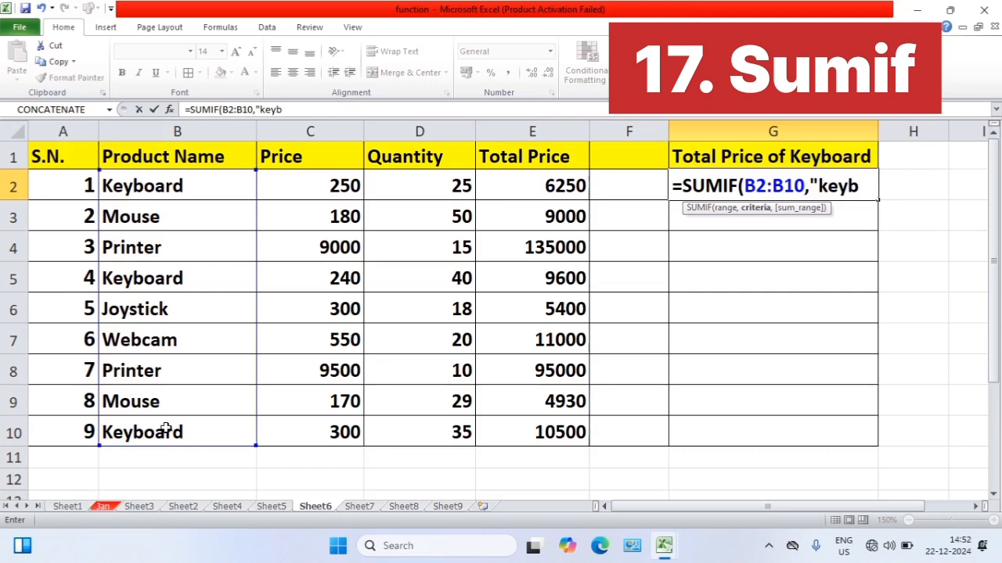
type("oard\"")
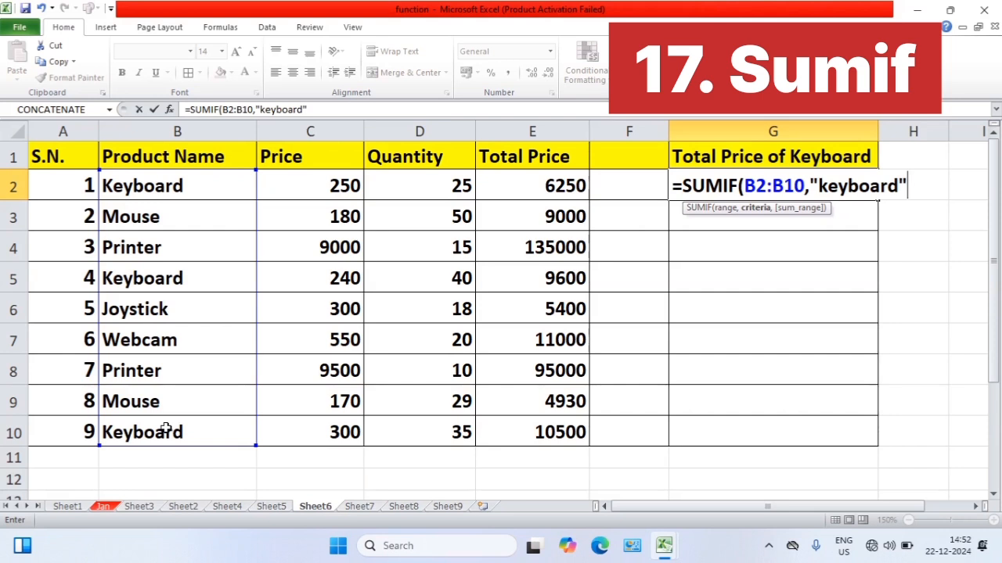
type(",")
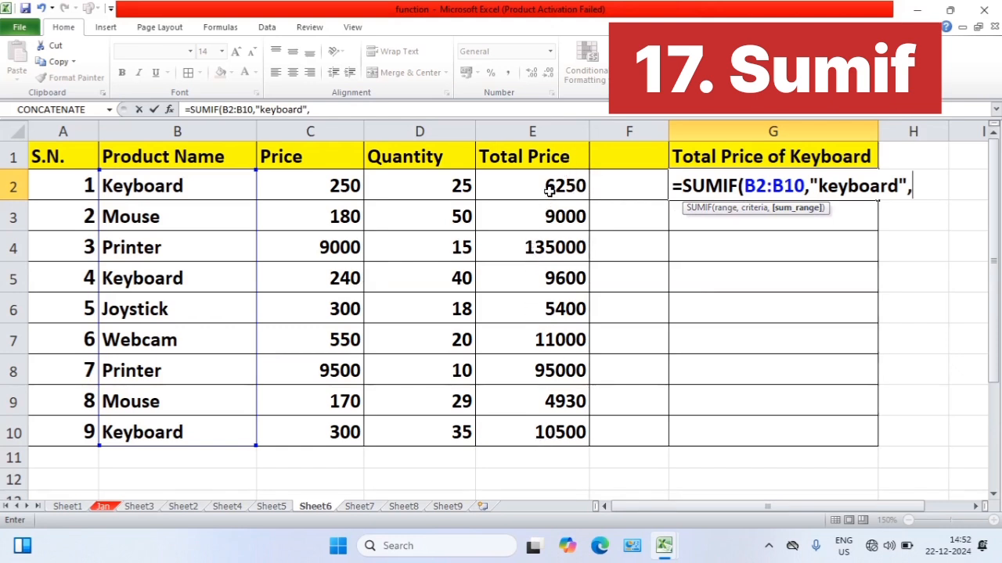
left_click_drag(549, 190, 540, 426)
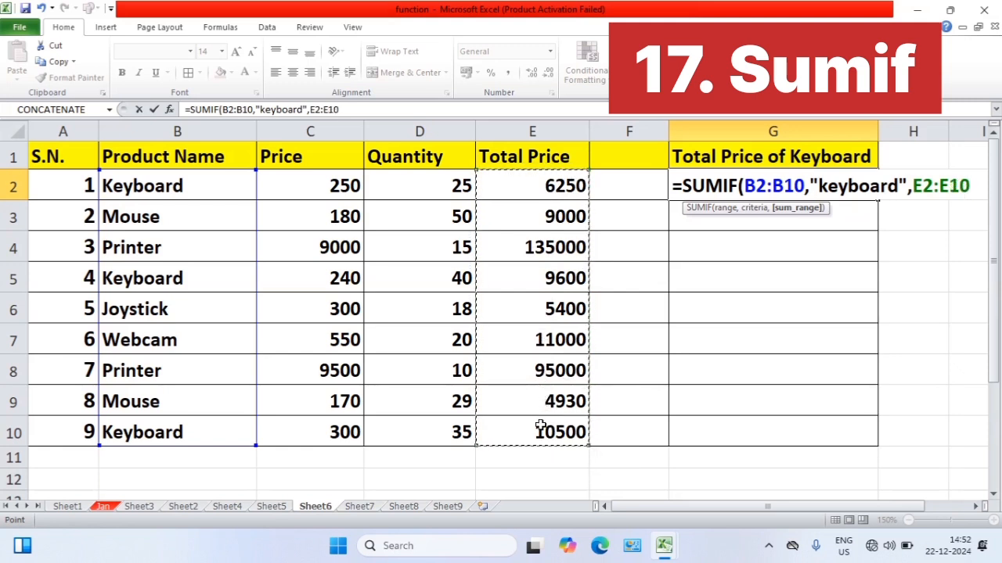
type(")")
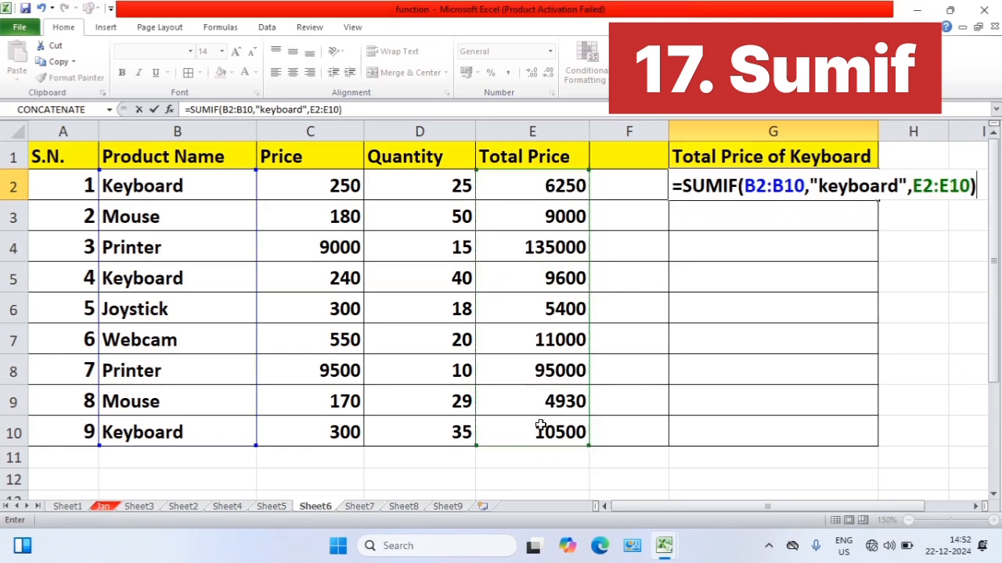
key("Return")
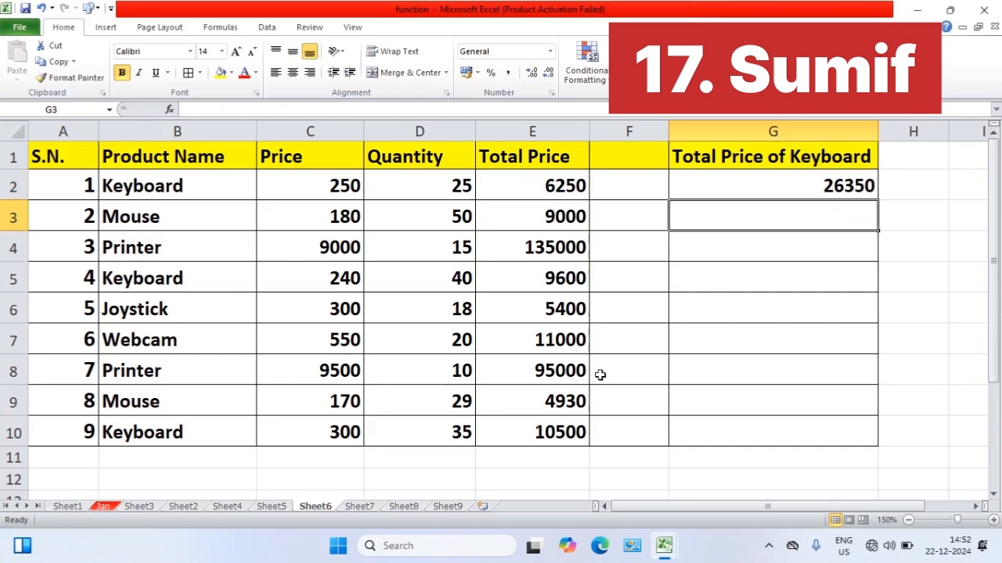
left_click(808, 183)
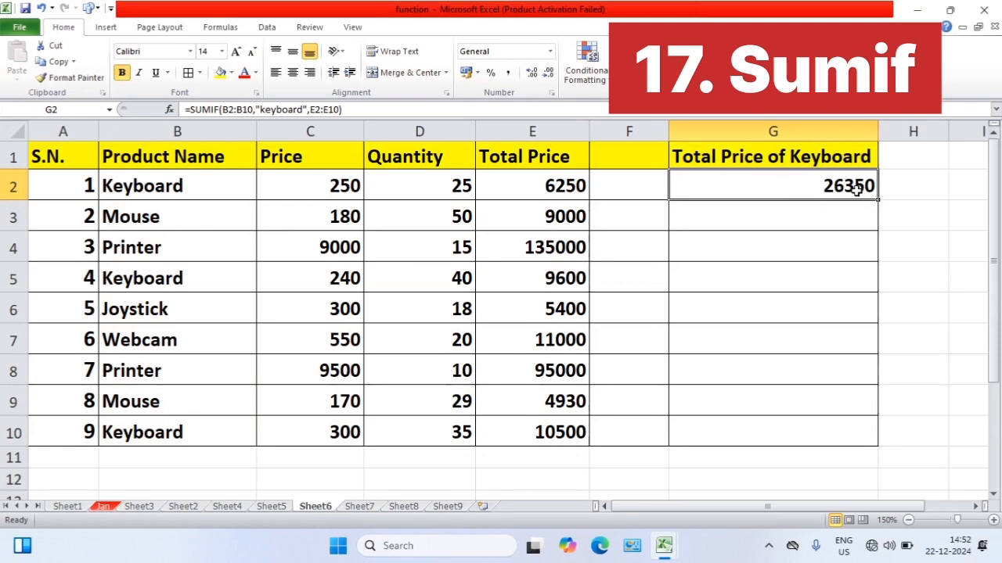
Enter =E2+E5+E10 in G3 to cross-check the keyboard total by adding the individual keyboard rows
left_click(831, 219)
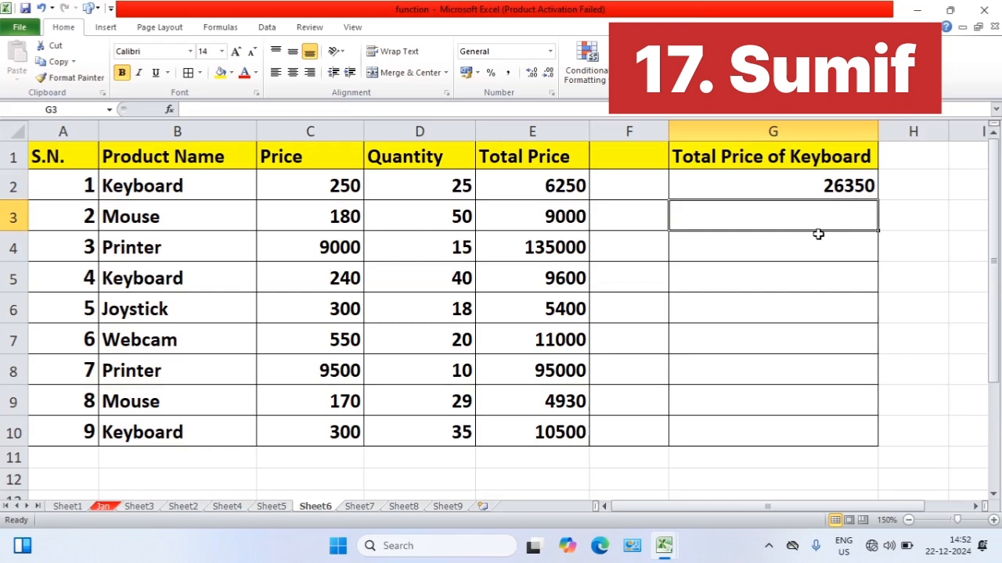
type("=")
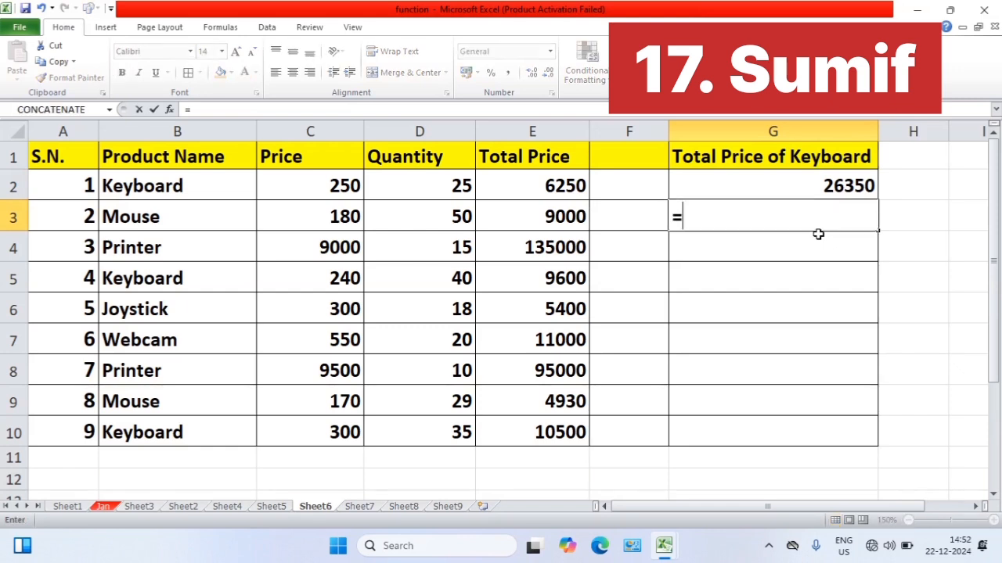
left_click(533, 194)
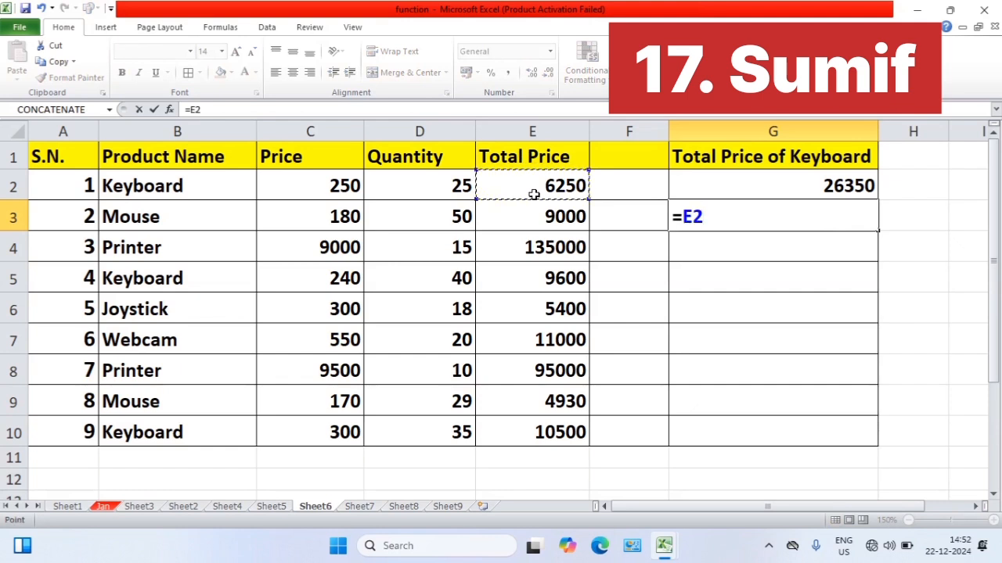
type("+")
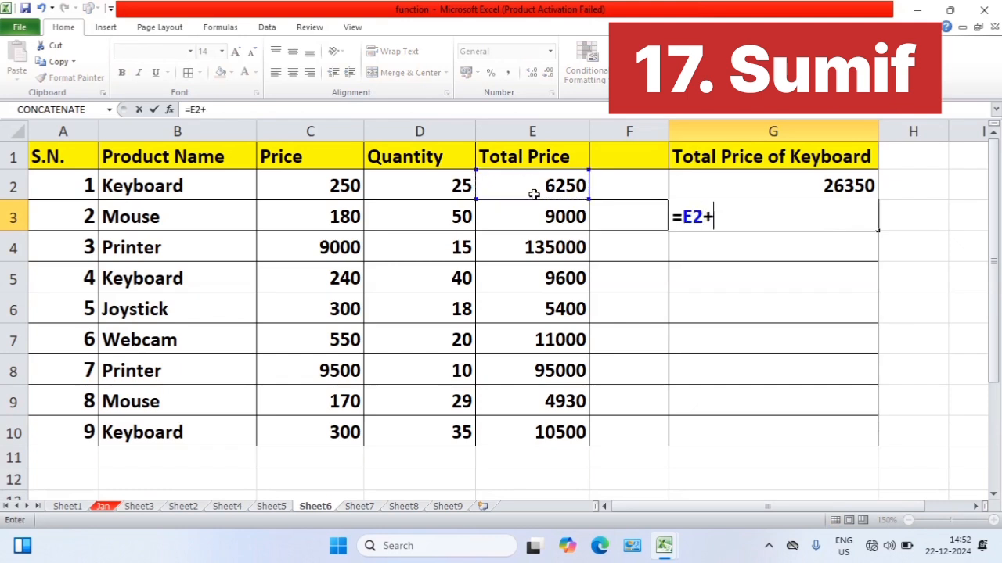
left_click(548, 277)
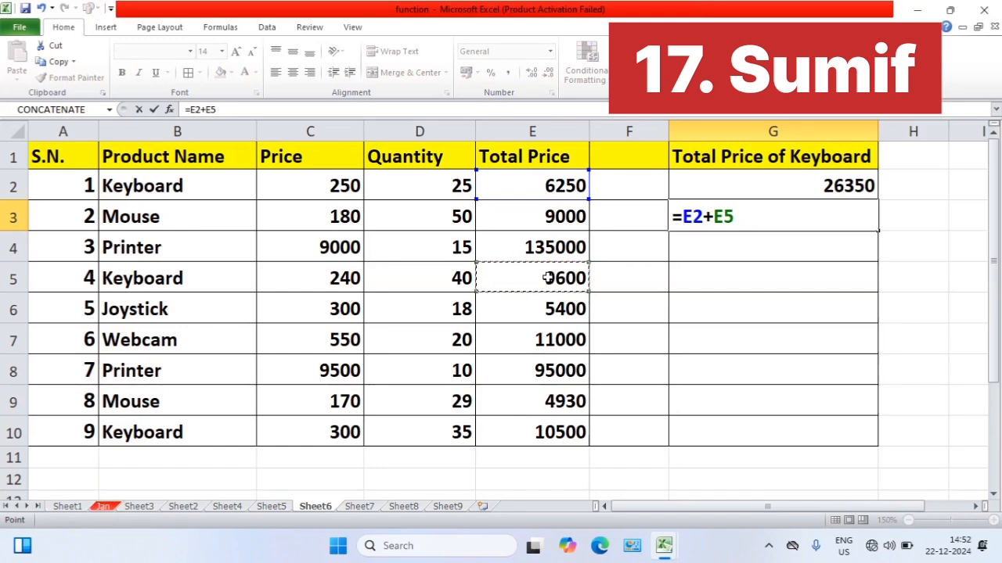
type("+")
left_click(552, 436)
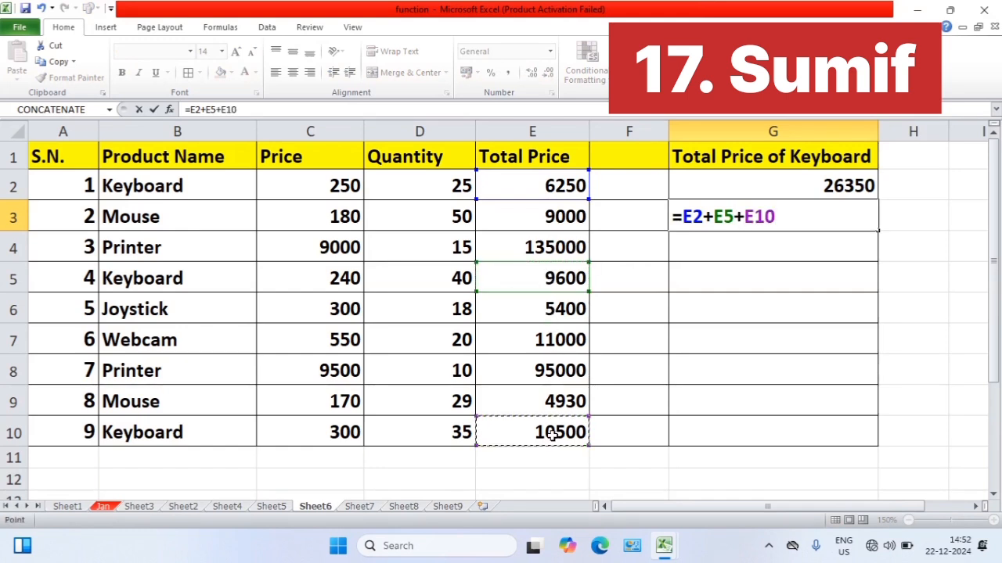
key("Return")
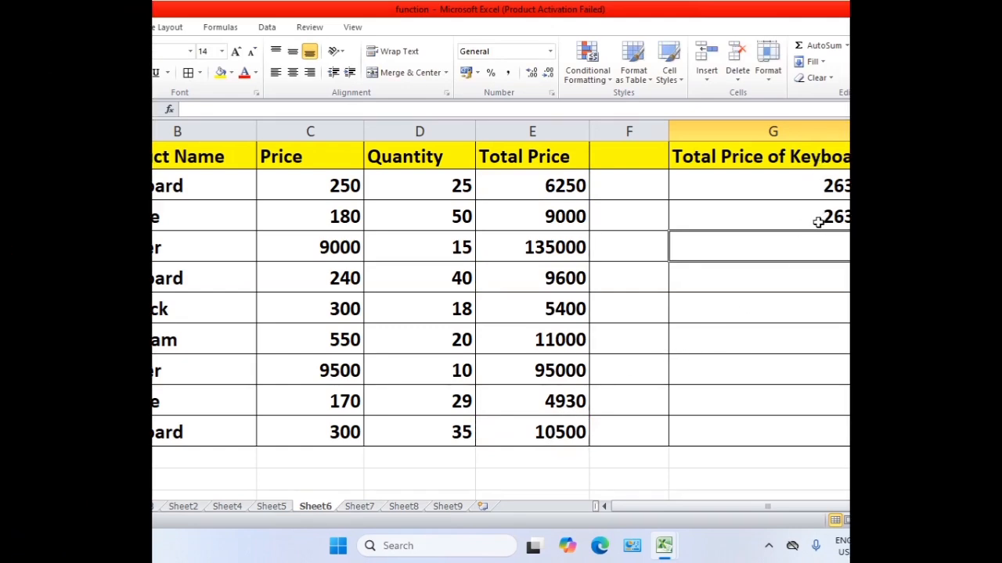
Open Sheet7 and select H2, the first cell under Full Name
left_click(370, 509)
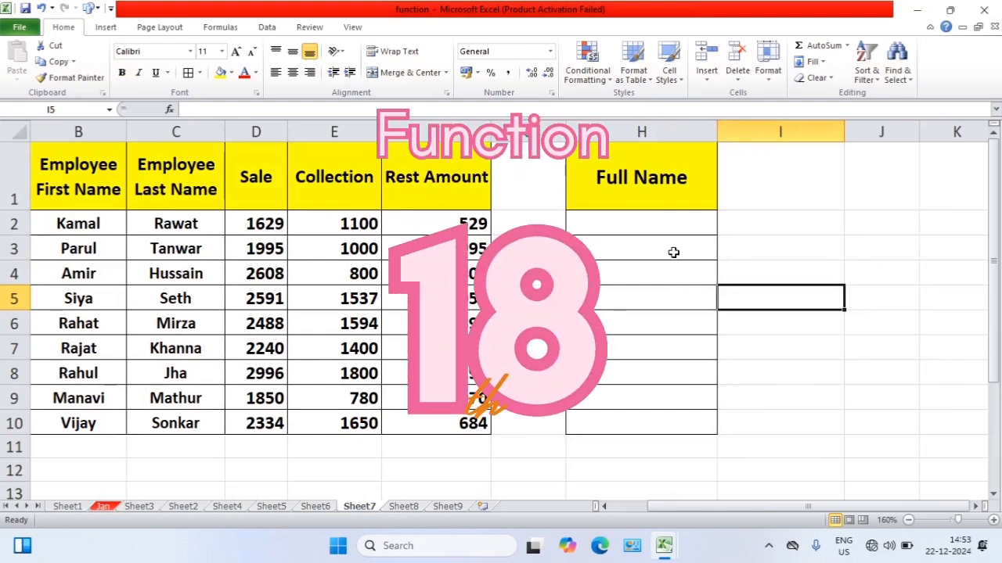
left_click(666, 225)
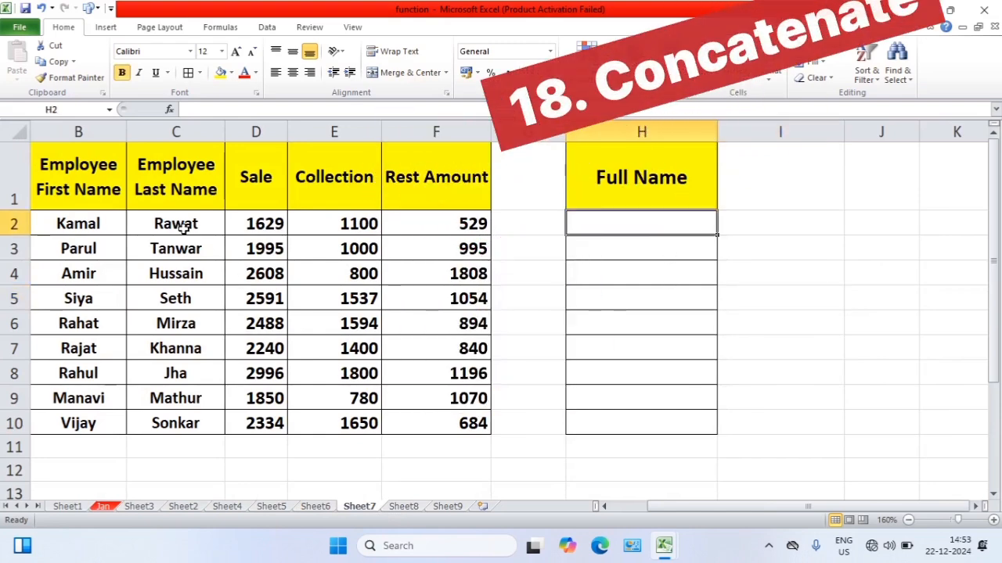
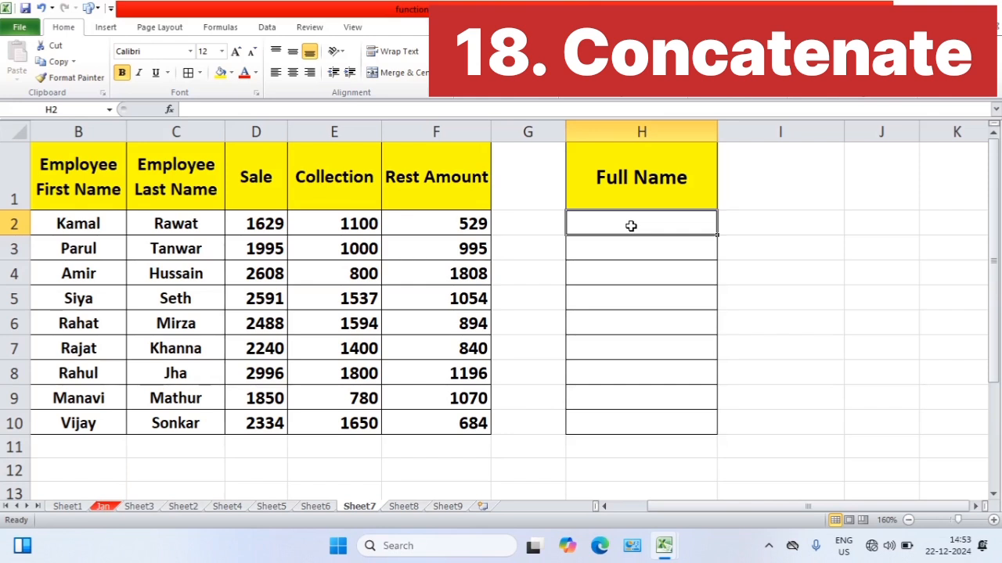
Enter =CONCATENATE(B2,C2) in H2 to join the first and last name
type("=con")
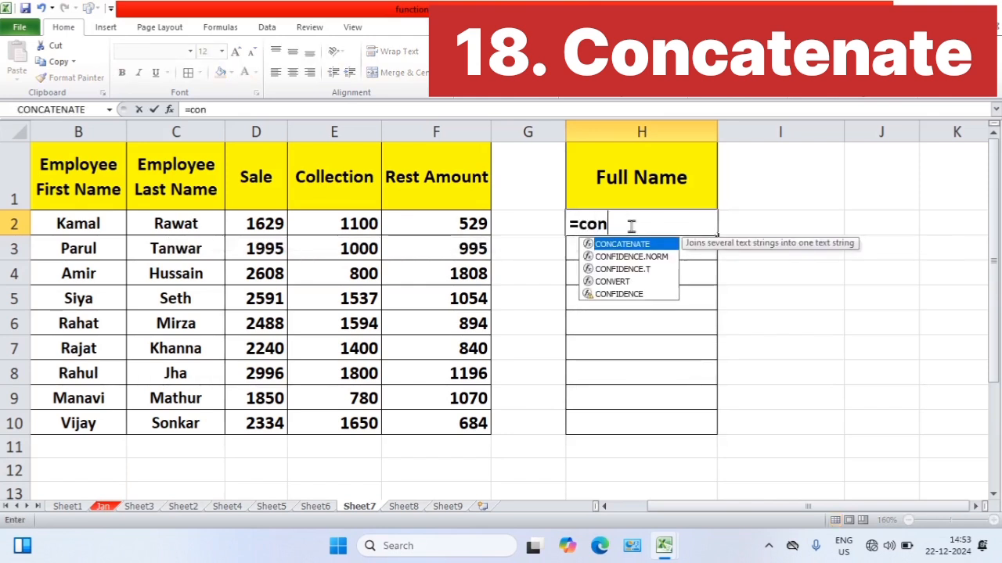
type("c")
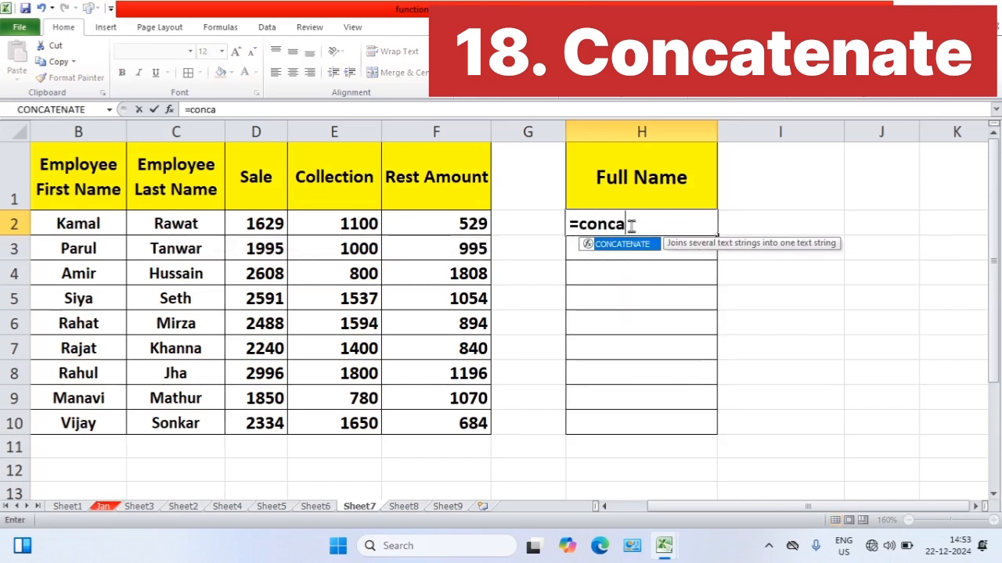
type("a")
key("Tab")
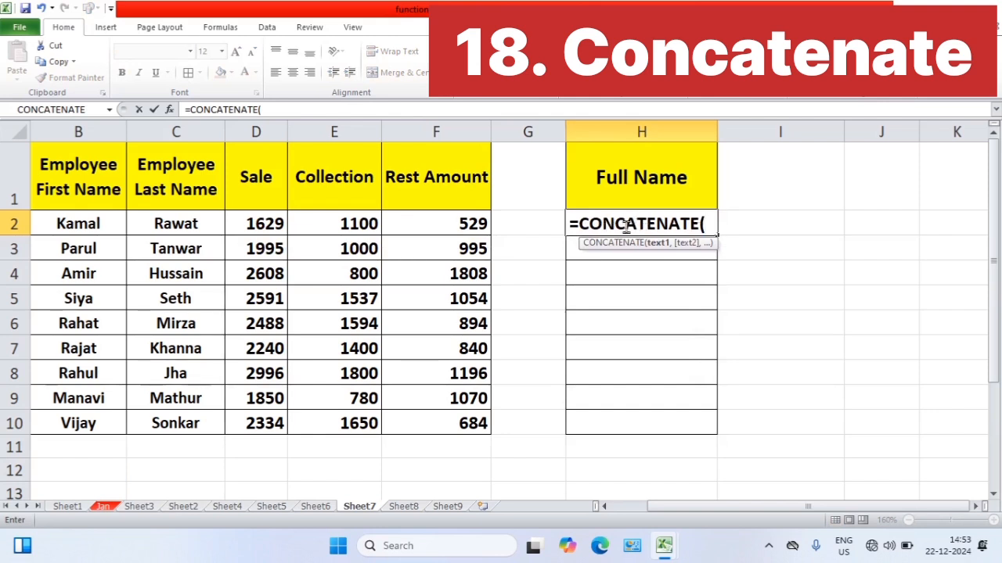
left_click(94, 225)
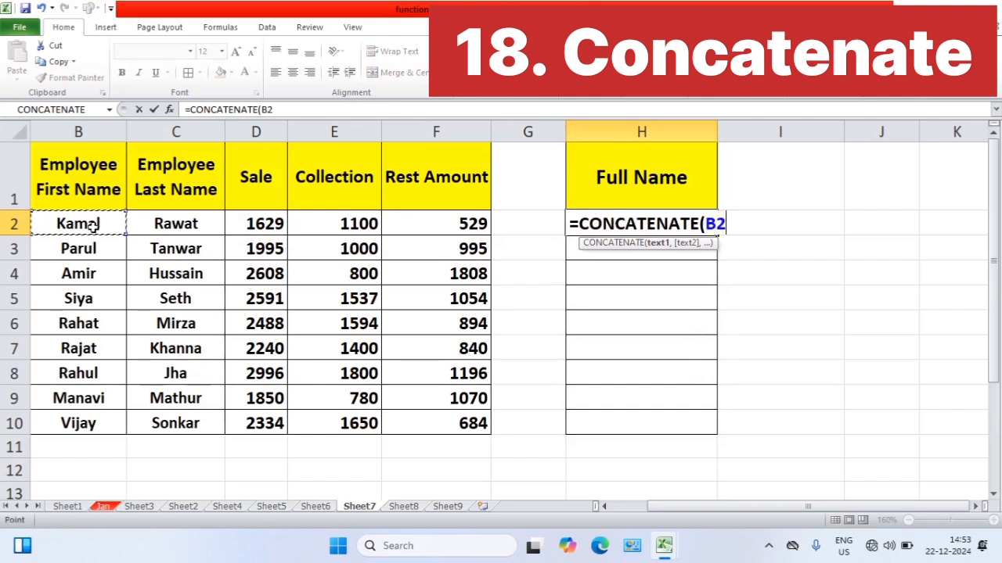
type(",")
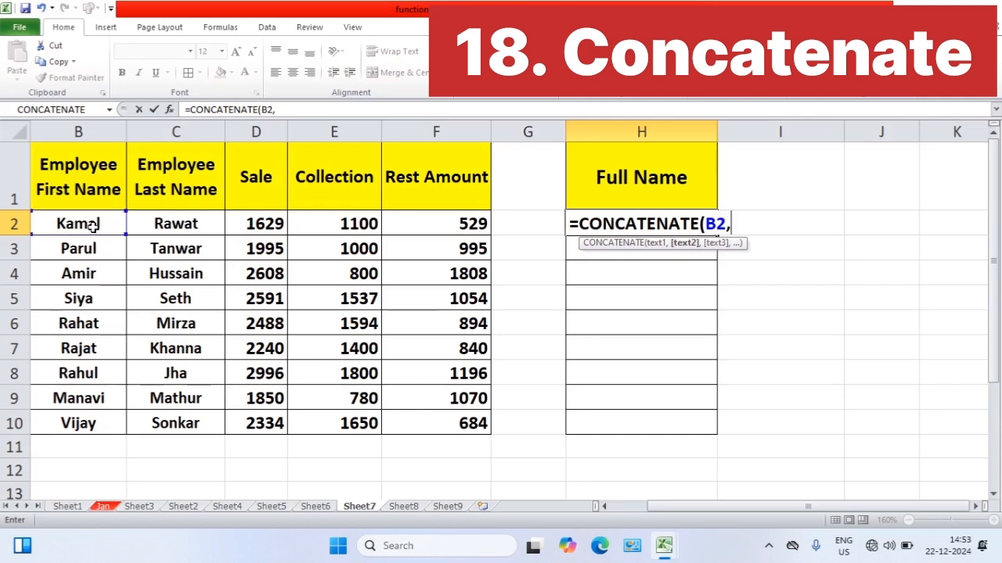
left_click(163, 225)
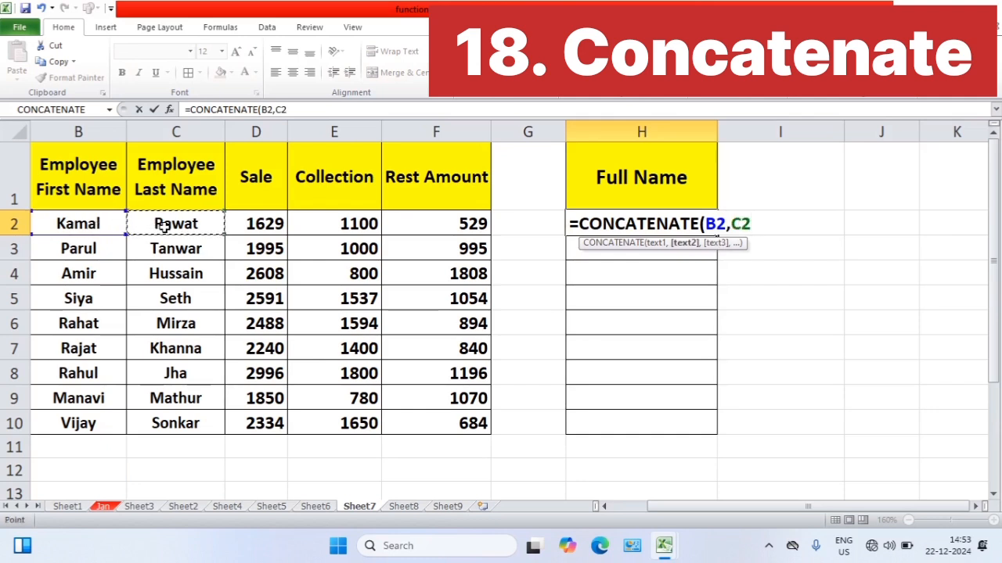
type(")")
key("Return")
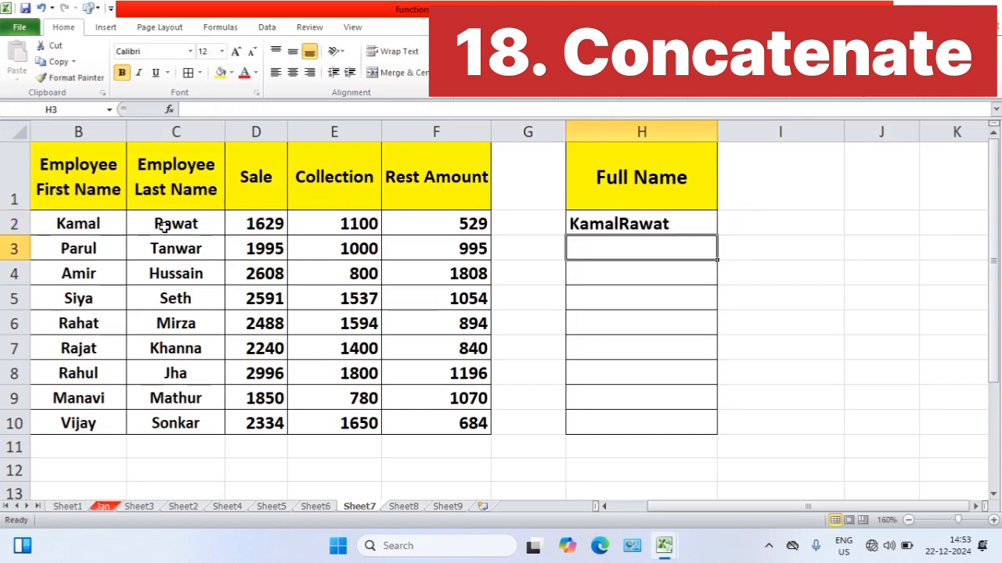
Edit the H2 formula to =CONCATENATE(B2," ",C2) so a space separates the two names
left_click(601, 227)
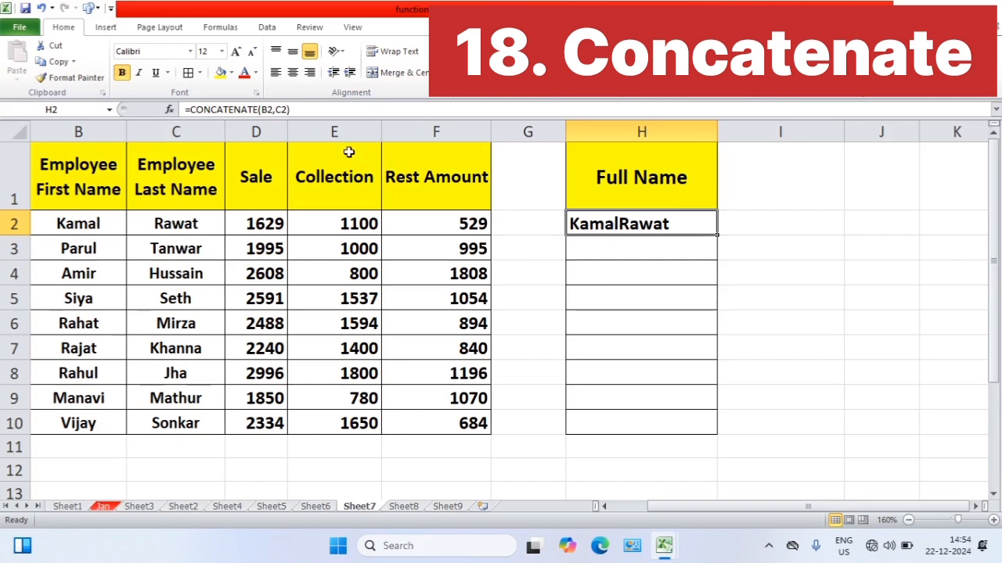
left_click(275, 110)
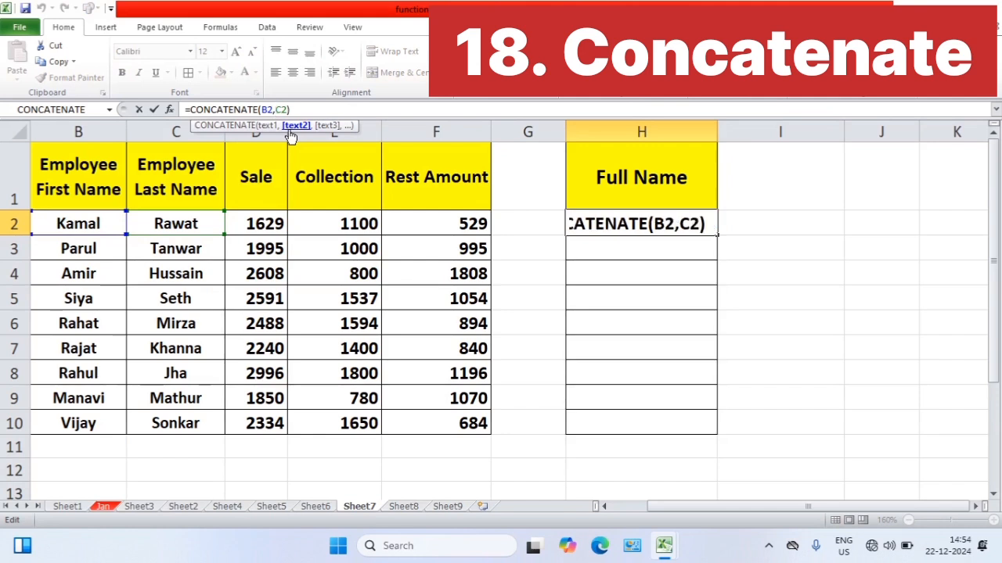
type("\"")
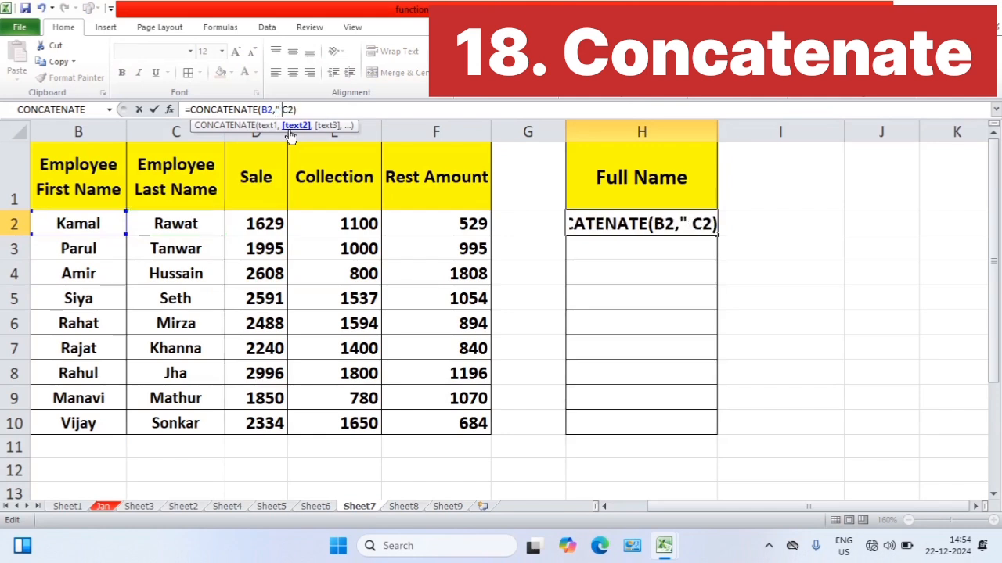
type(" \",")
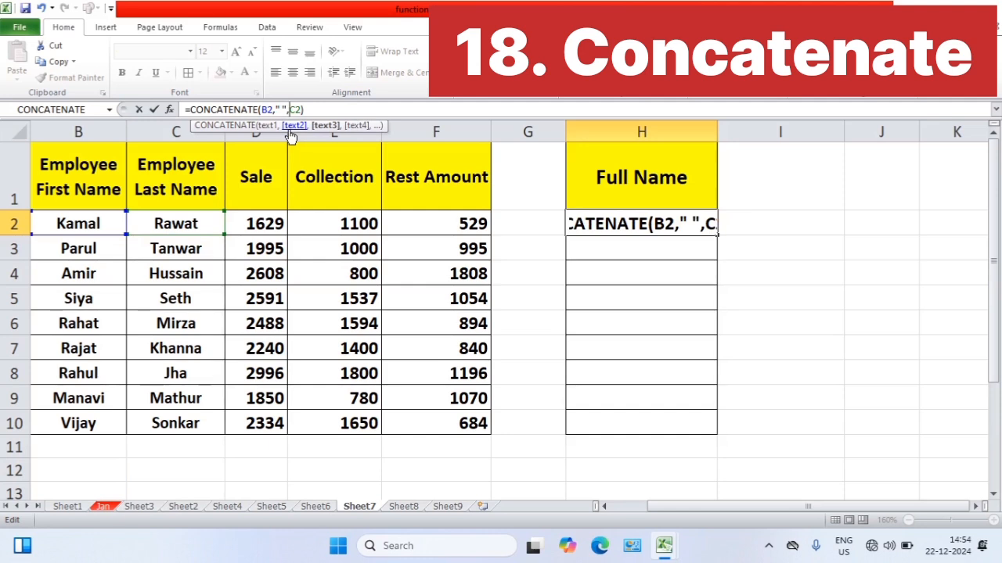
key("Return")
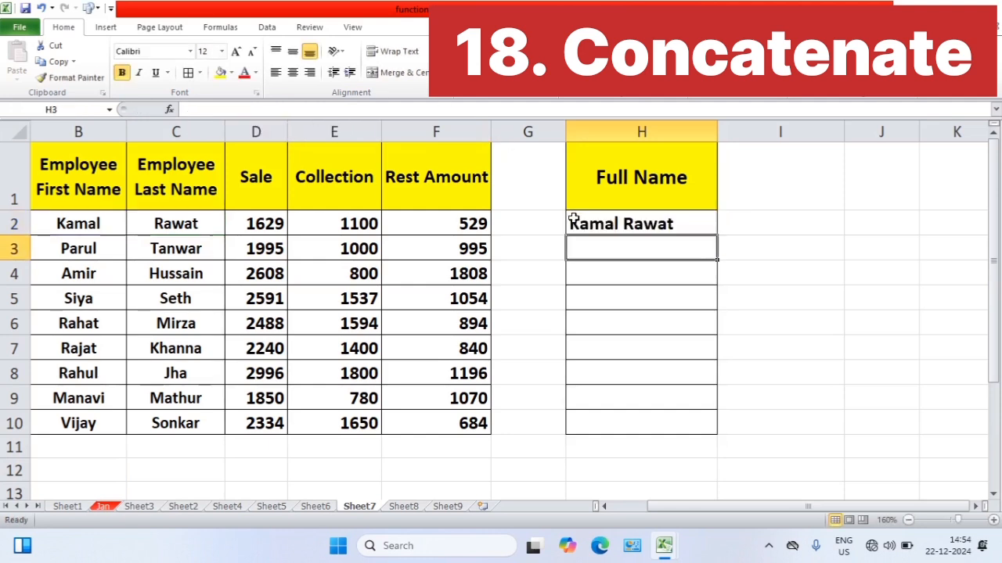
Fill the H2 full name formula down to H10 for all employees
left_click(574, 220)
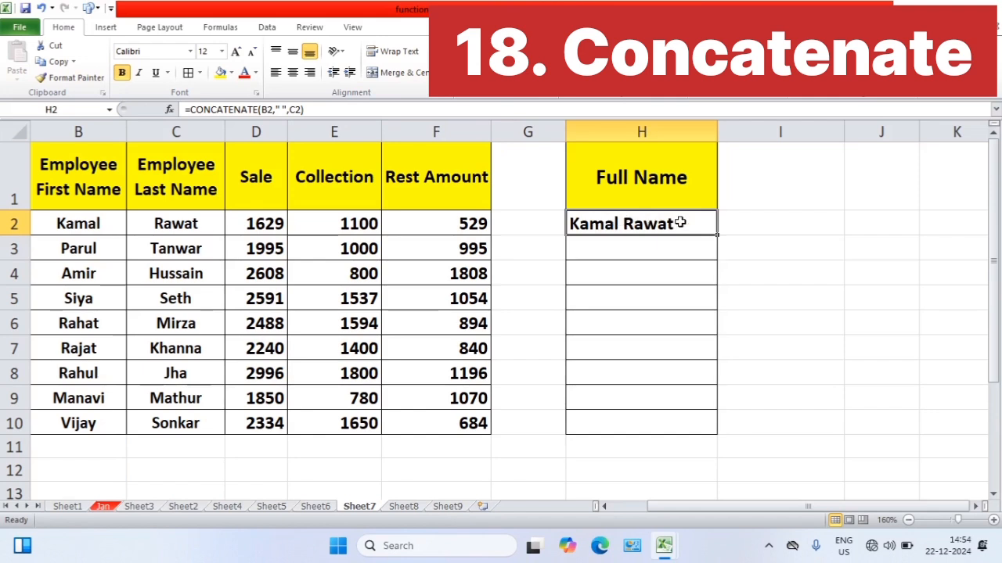
left_click_drag(718, 234, 711, 428)
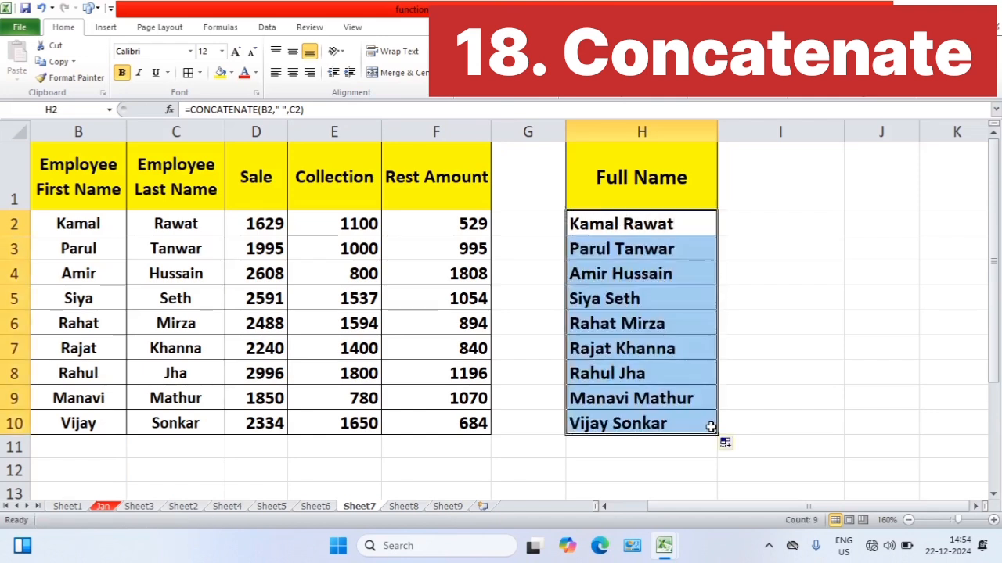
left_click(767, 306)
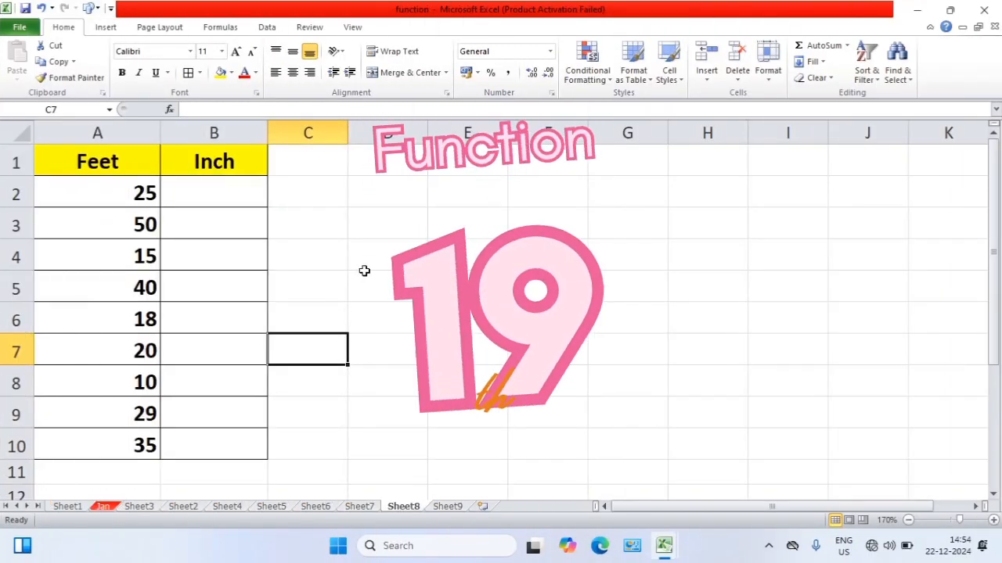
On Sheet8, begin a CONVERT formula in B2 with A2 as the number and "ft" (Foot) as the source unit
left_click(365, 274)
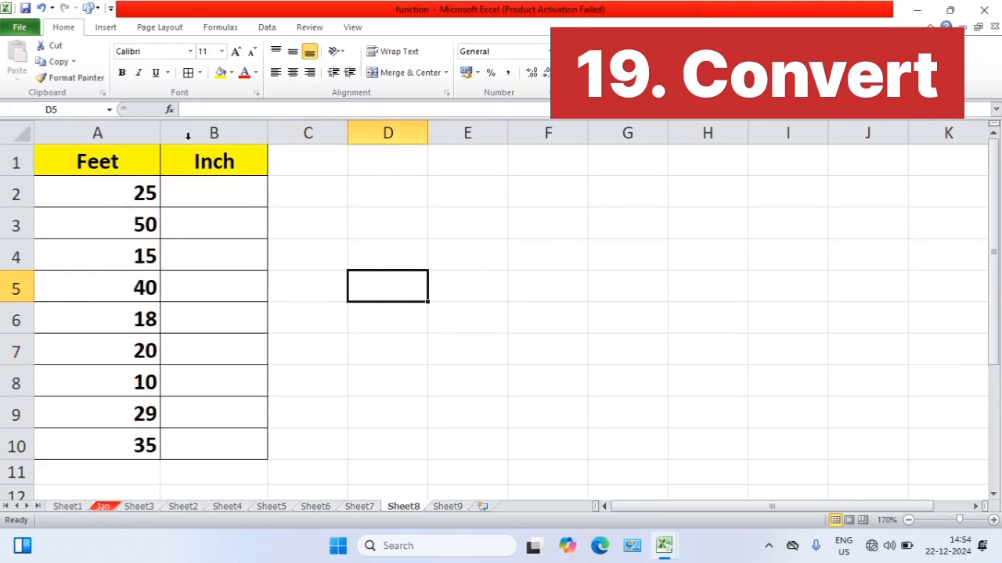
left_click(203, 196)
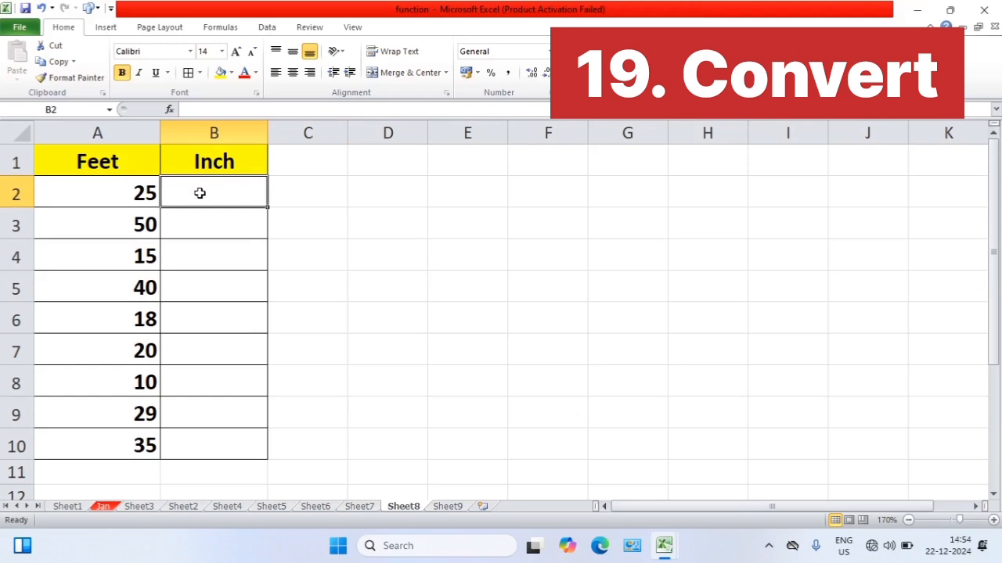
type("=")
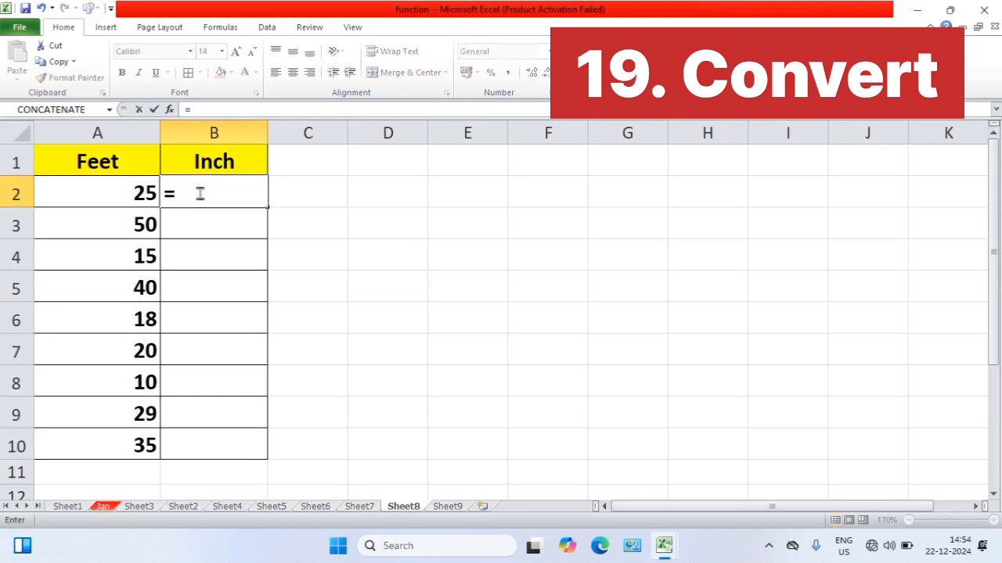
type("conv")
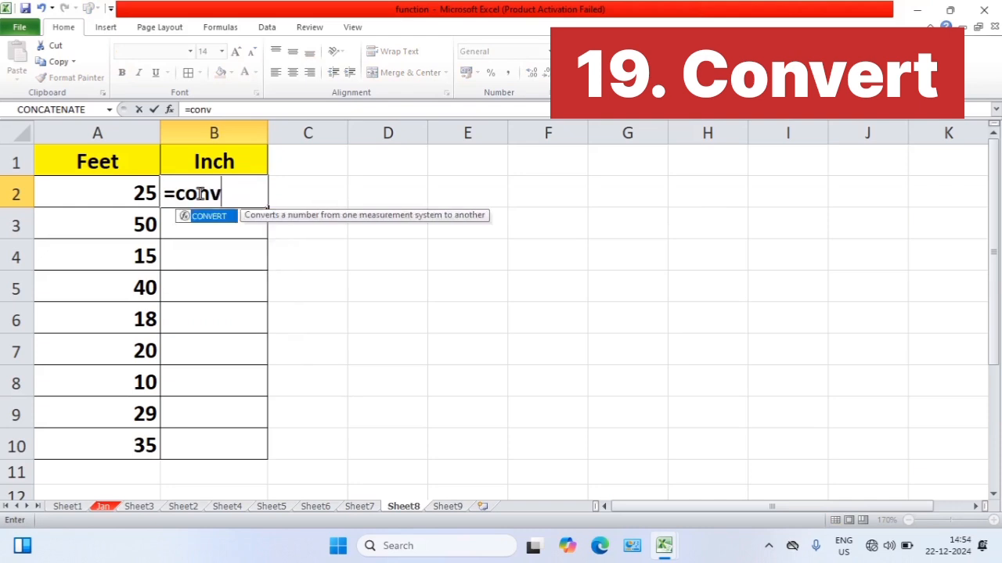
type("er")
key("Tab")
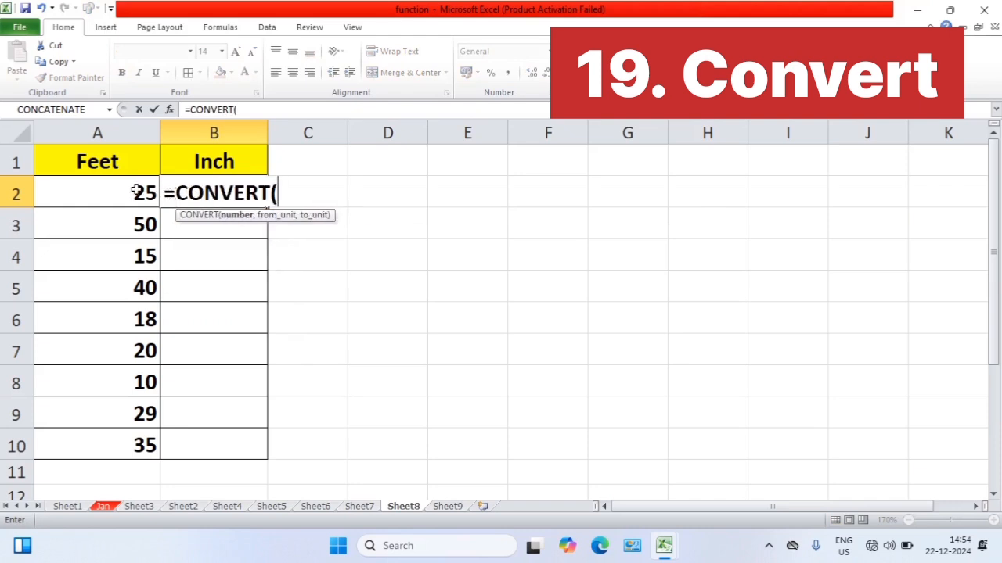
left_click(136, 191)
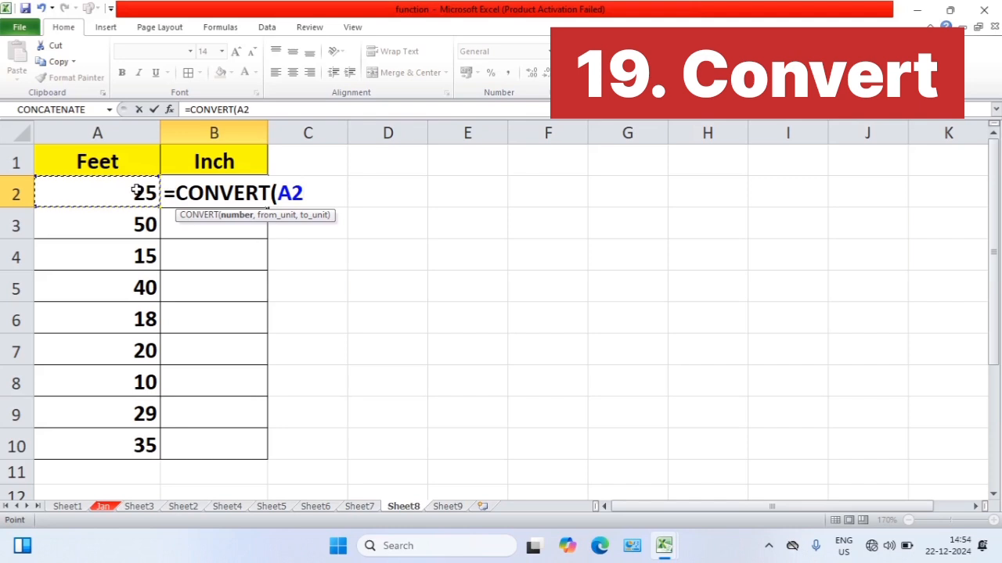
type(",")
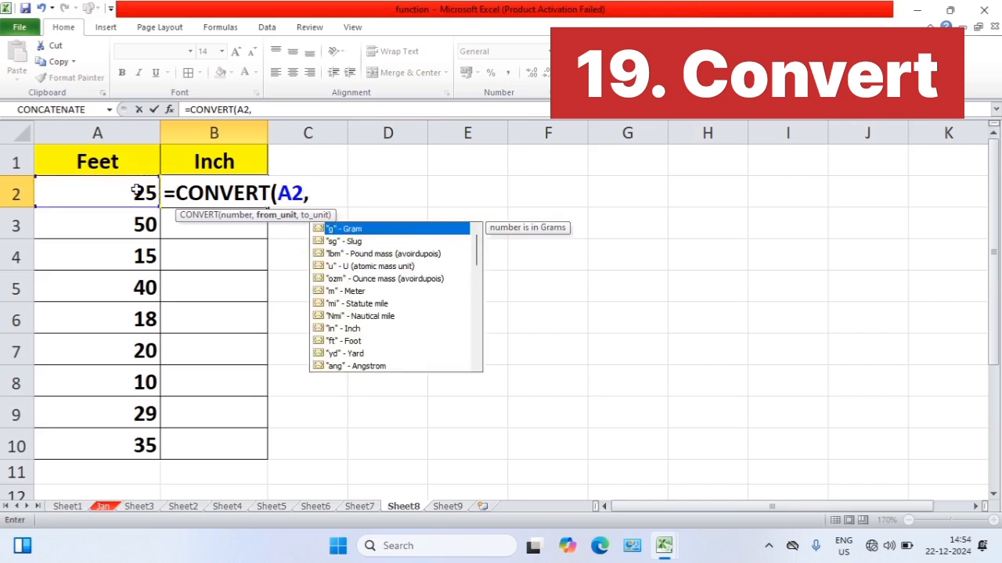
key("Down")
key("Down")
key("Down")
key("Down")
key("Down")
key("Down")
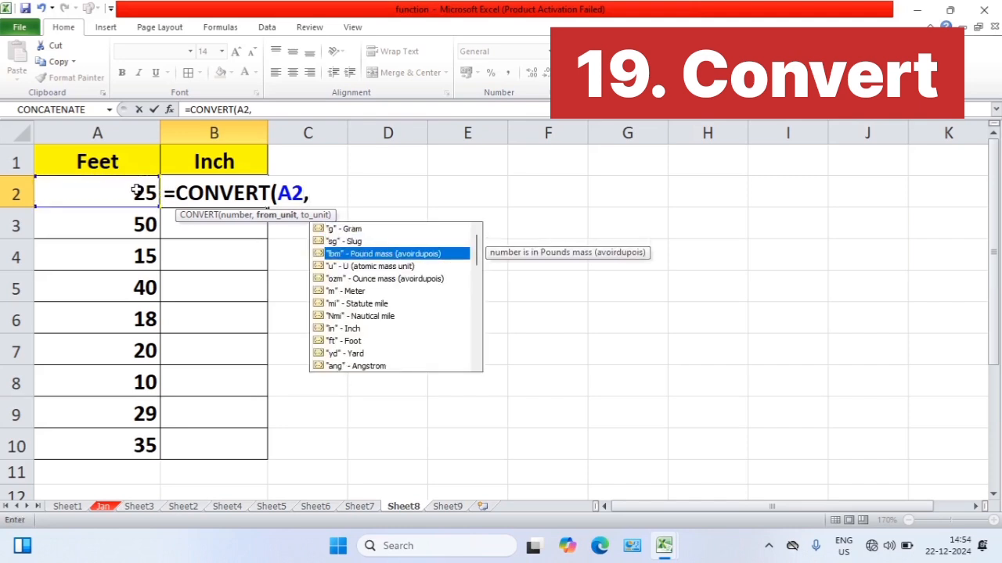
key("Down")
key("Down")
key("Down")
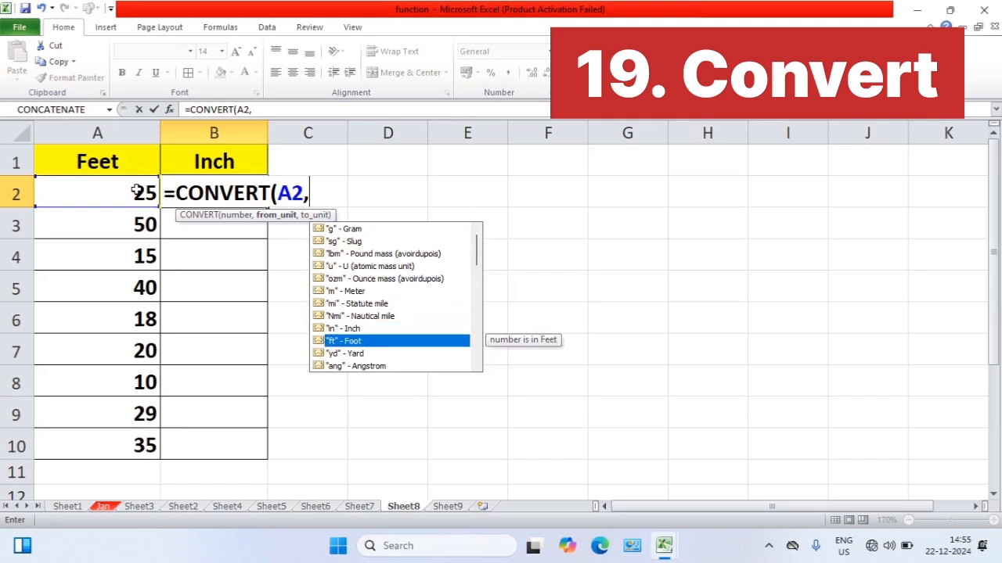
key("Tab")
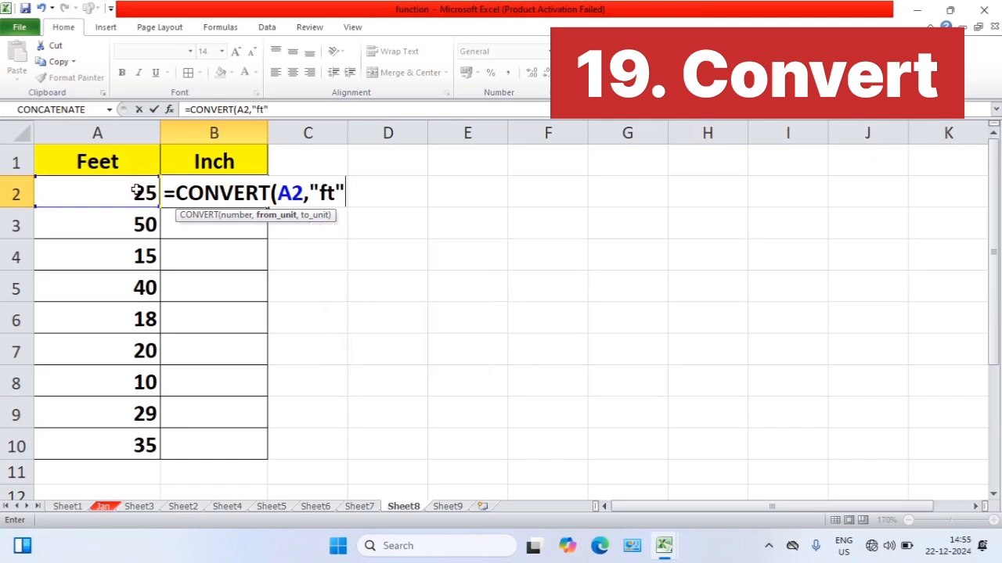
Complete the B2 formula with "in" (Inch) as the target unit, giving =CONVERT(A2,"ft","in")
type(",")
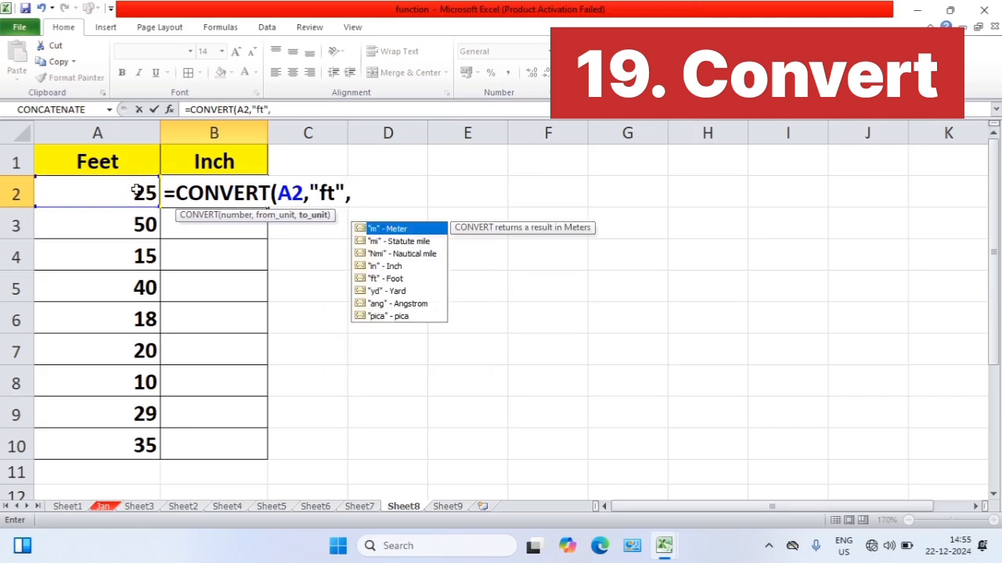
key("Down")
key("Down")
key("Down")
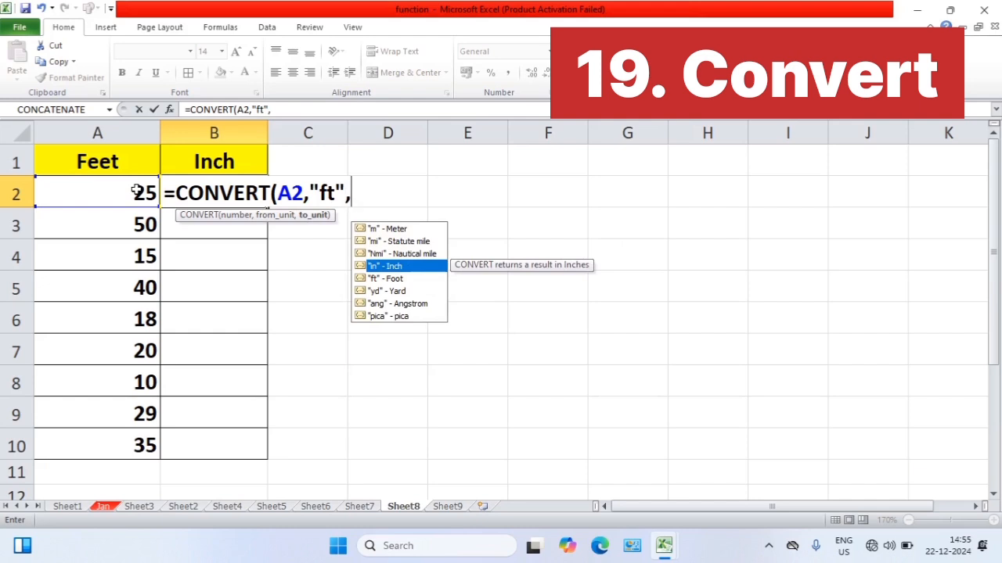
key("Tab")
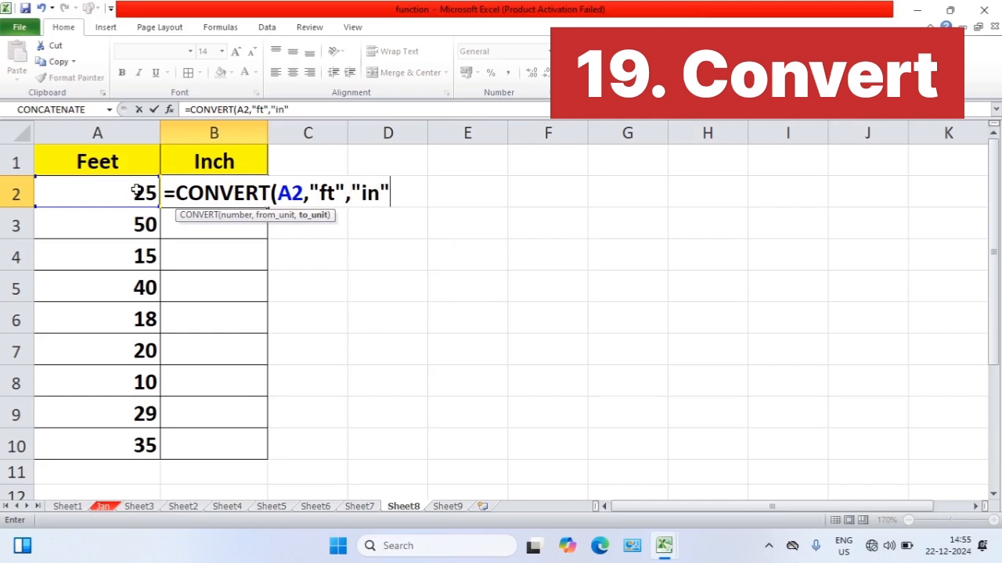
type(")")
key("Return")
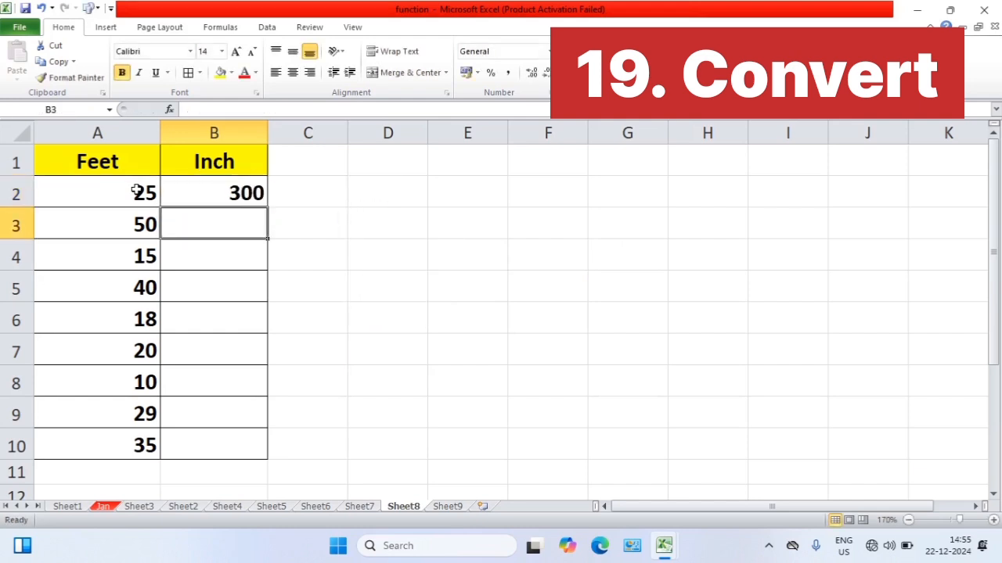
Fill the B2 feet-to-inch formula down to B10
left_click(205, 188)
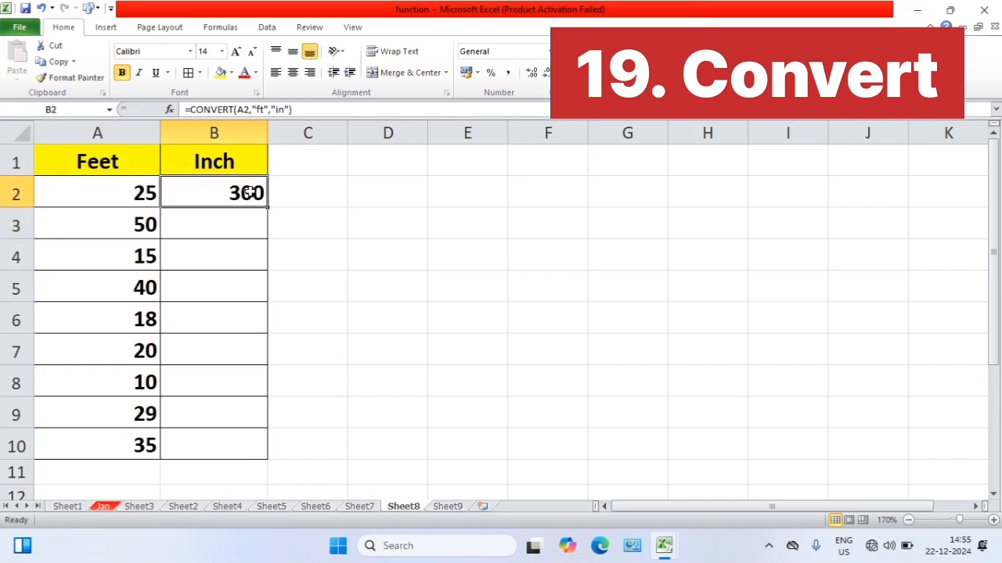
left_click_drag(266, 207, 267, 452)
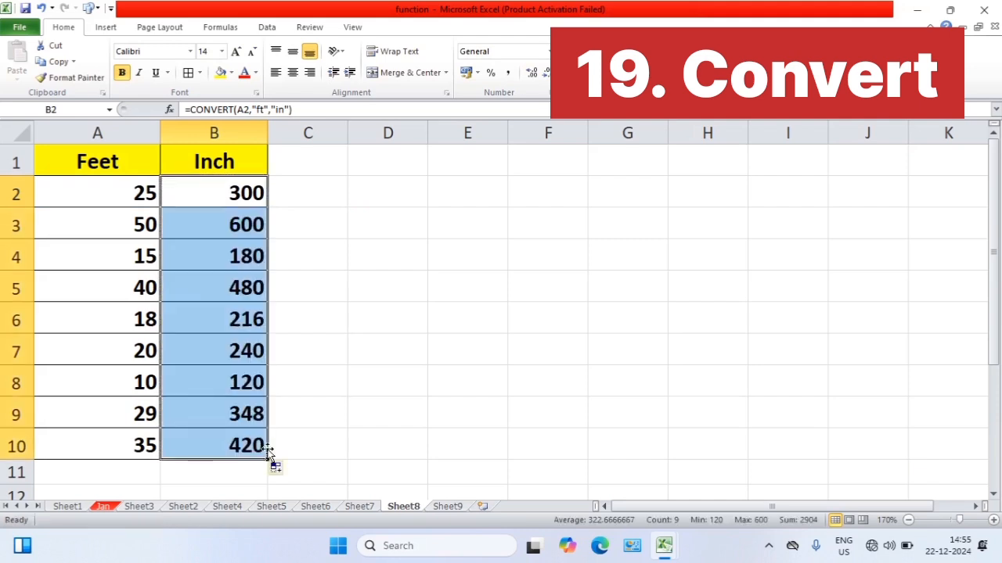
left_click(314, 414)
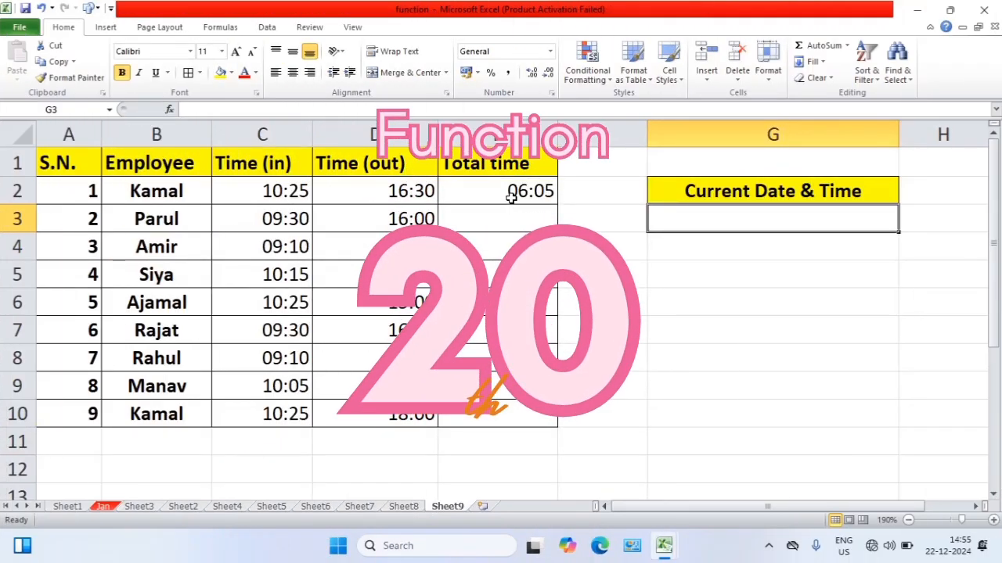
On Sheet9, enter =MOD(D2-C2,1) in E2 to calculate the first employee's total working time
left_click(511, 198)
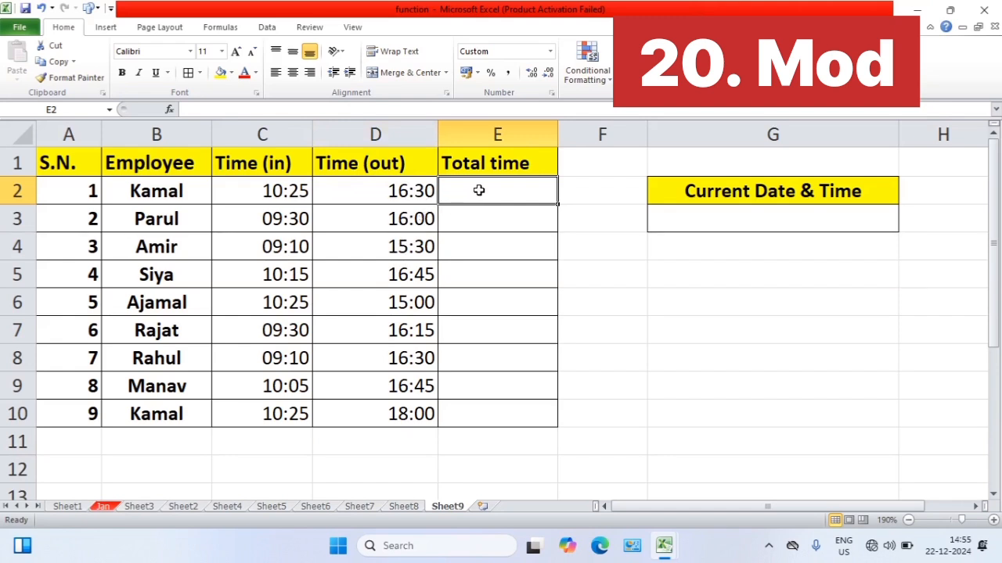
type("=")
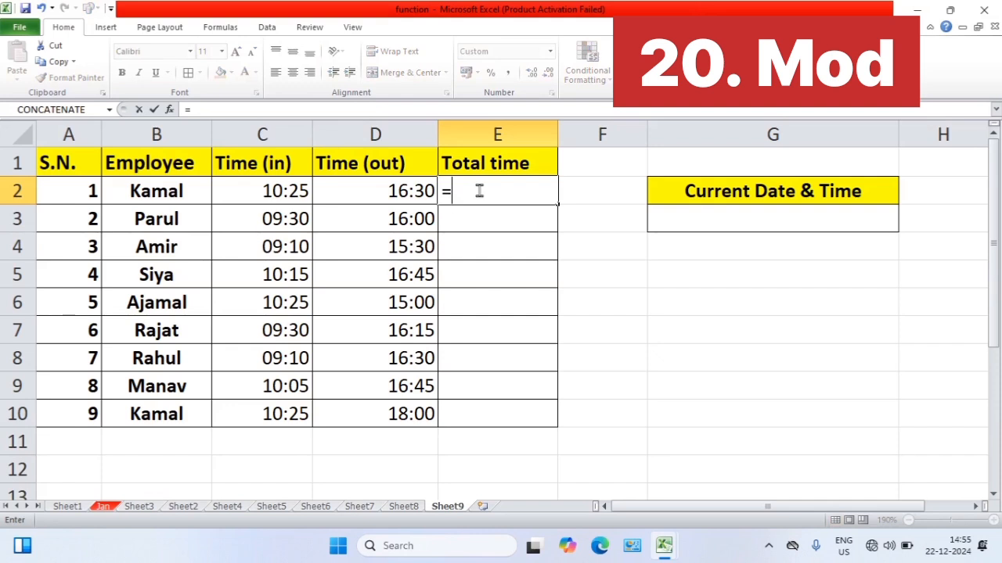
type("mod(")
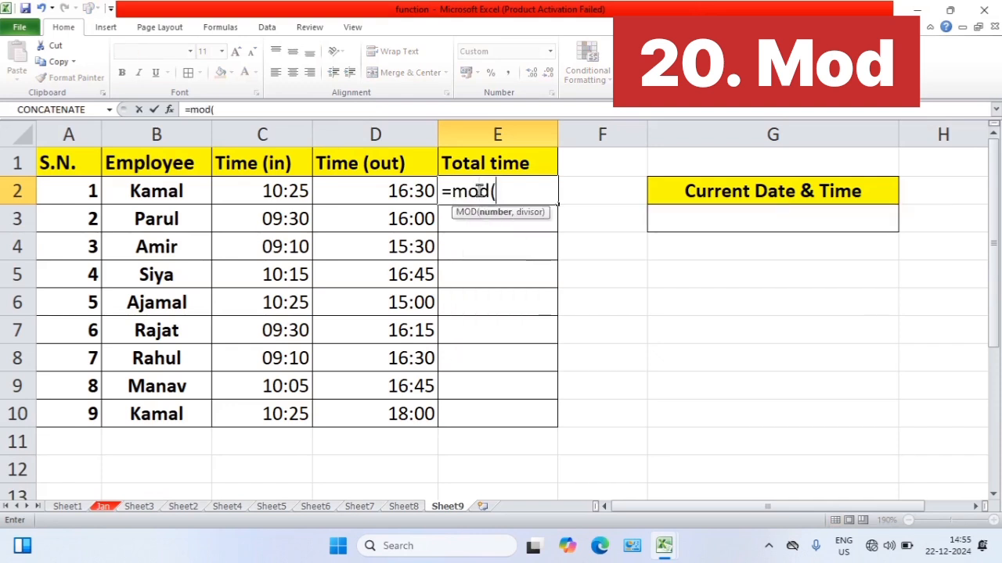
left_click(392, 197)
type("-")
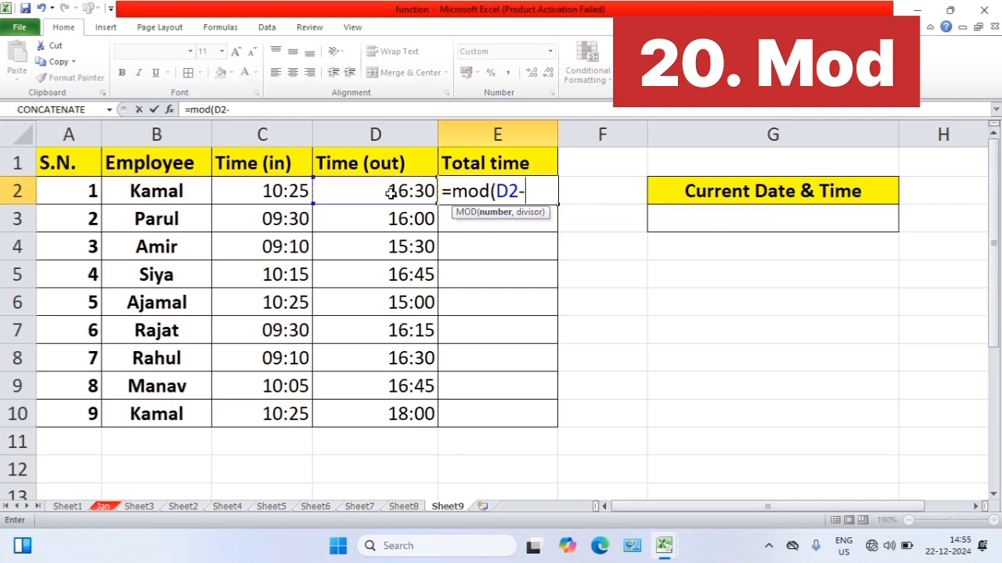
left_click(287, 192)
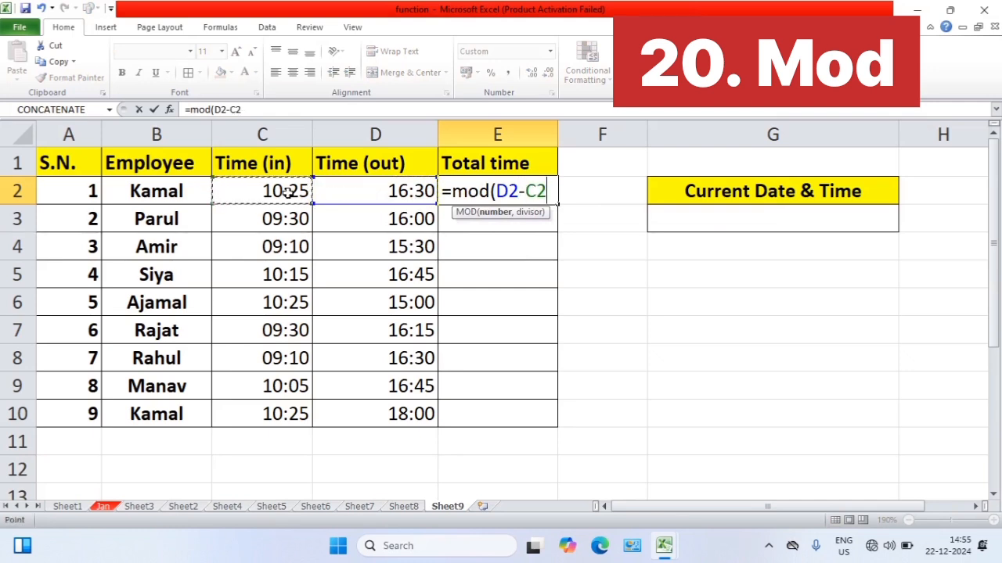
type(",1)")
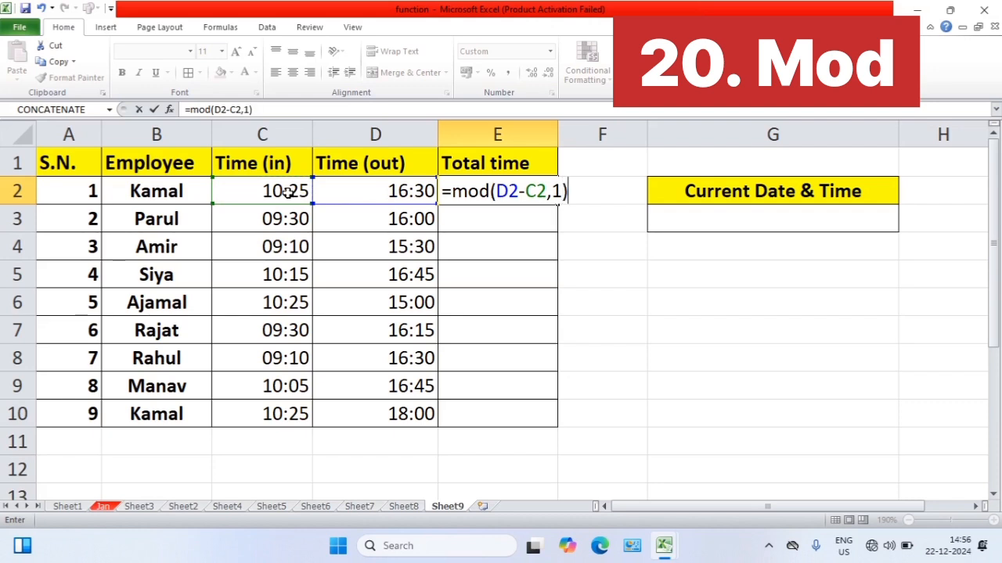
key("Return")
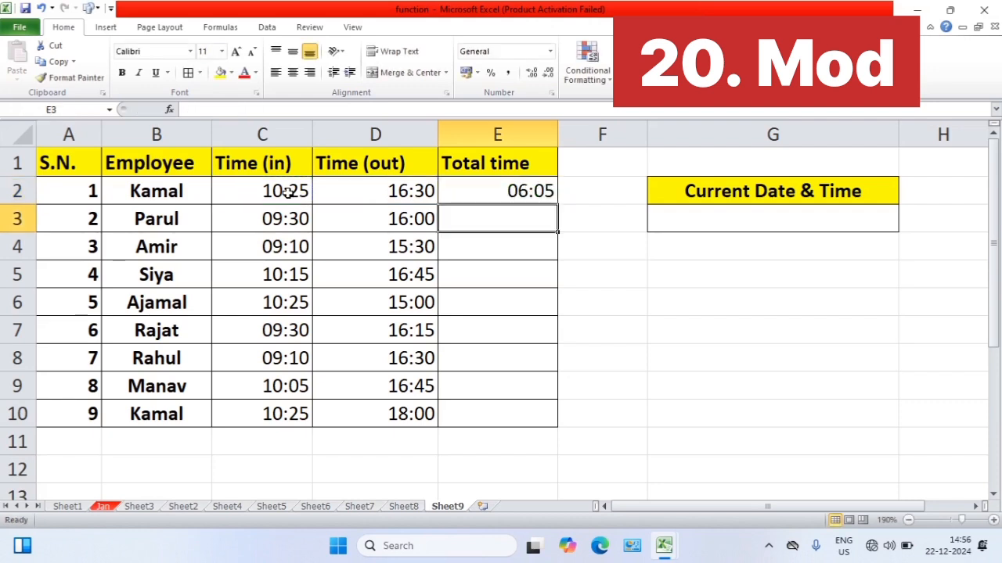
Fill the E2 total time formula down to E10 for all employees
left_click(483, 199)
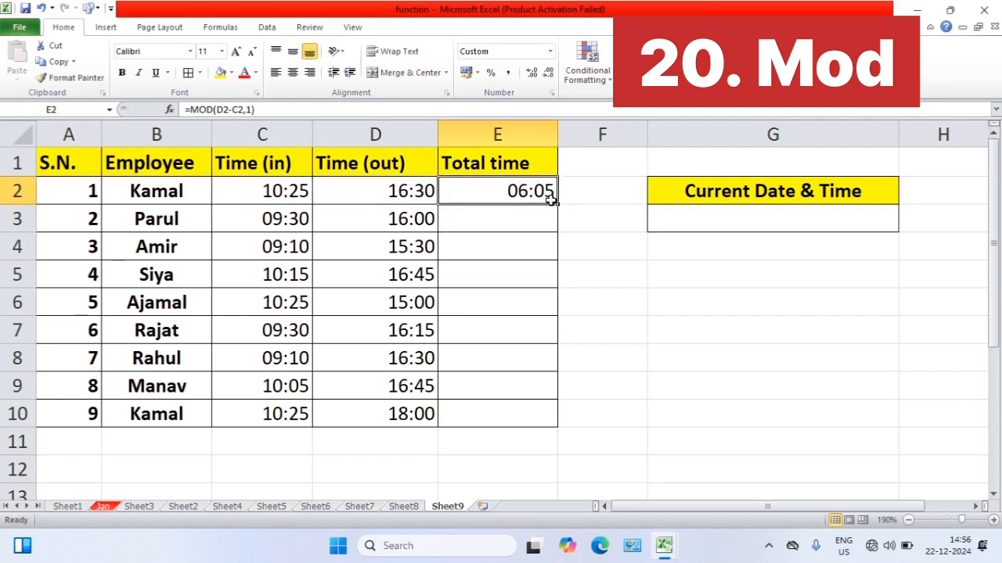
left_click_drag(556, 204, 556, 421)
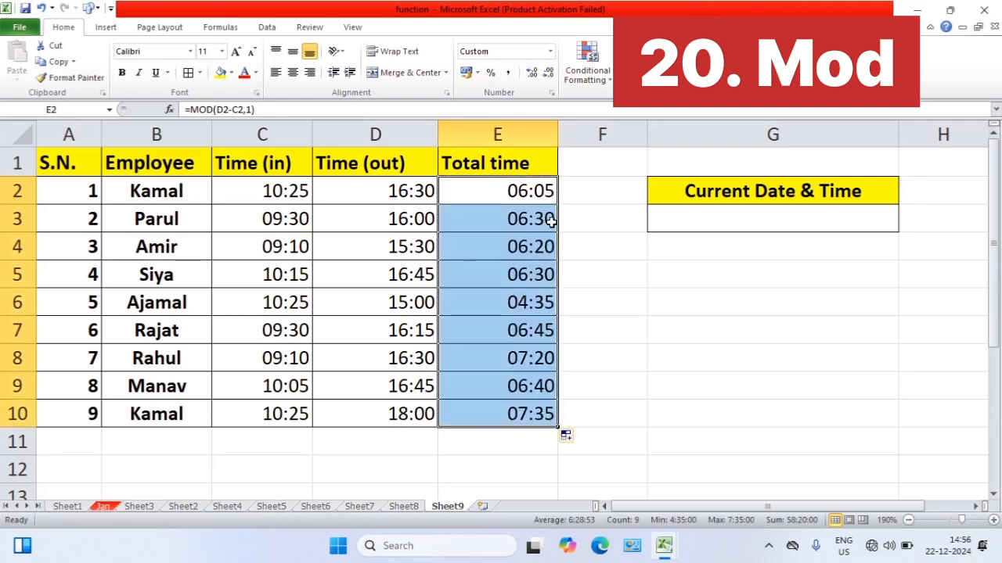
left_click(577, 243)
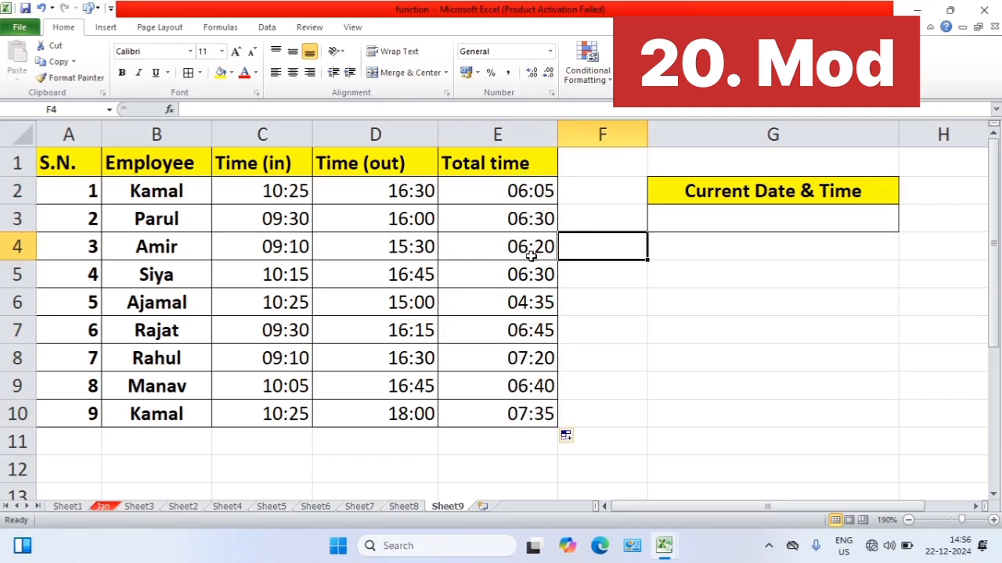
Apply the custom number format hh:mm "hrs" to the total times in E2:E10
left_click(522, 191)
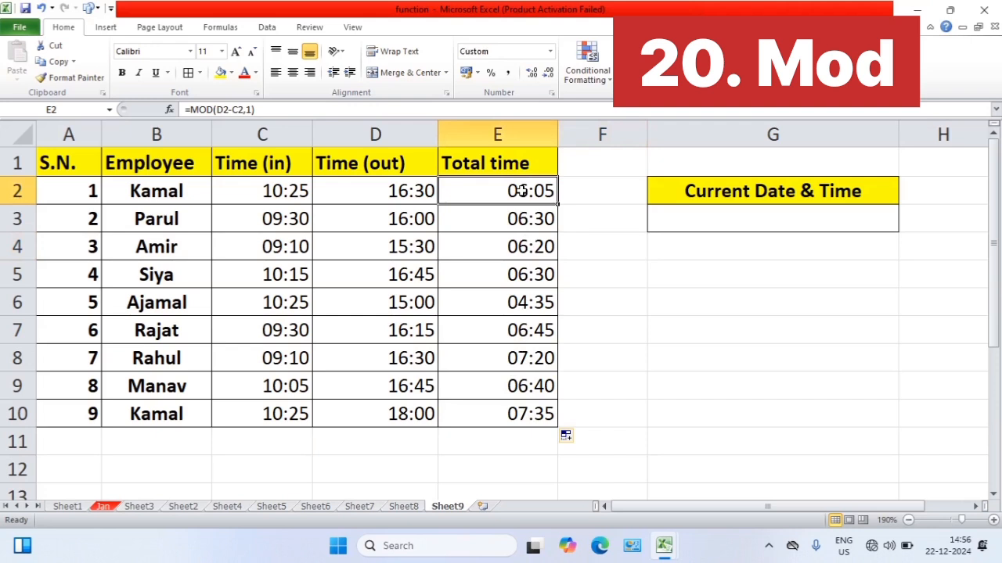
left_click_drag(522, 191, 522, 415)
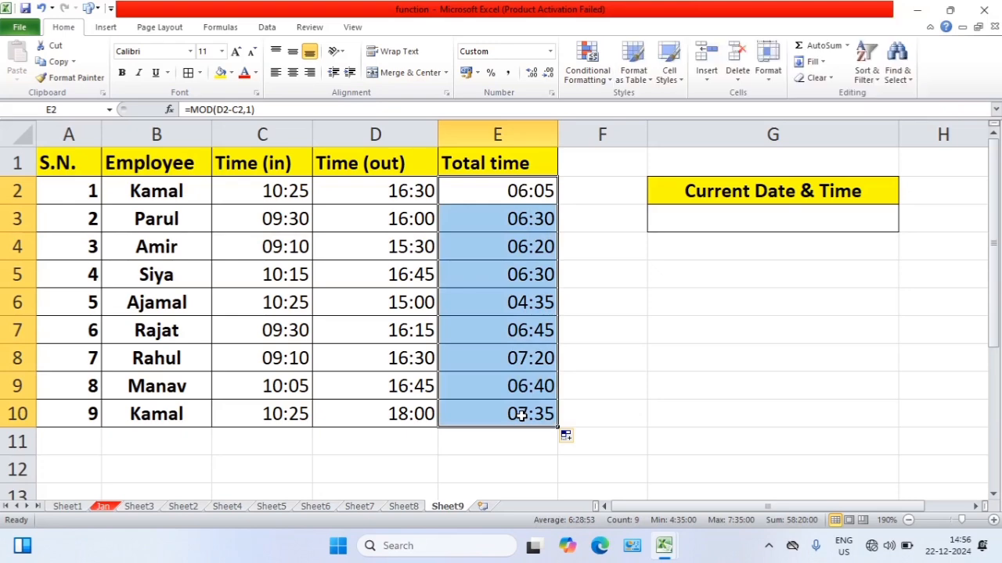
key("ctrl+1")
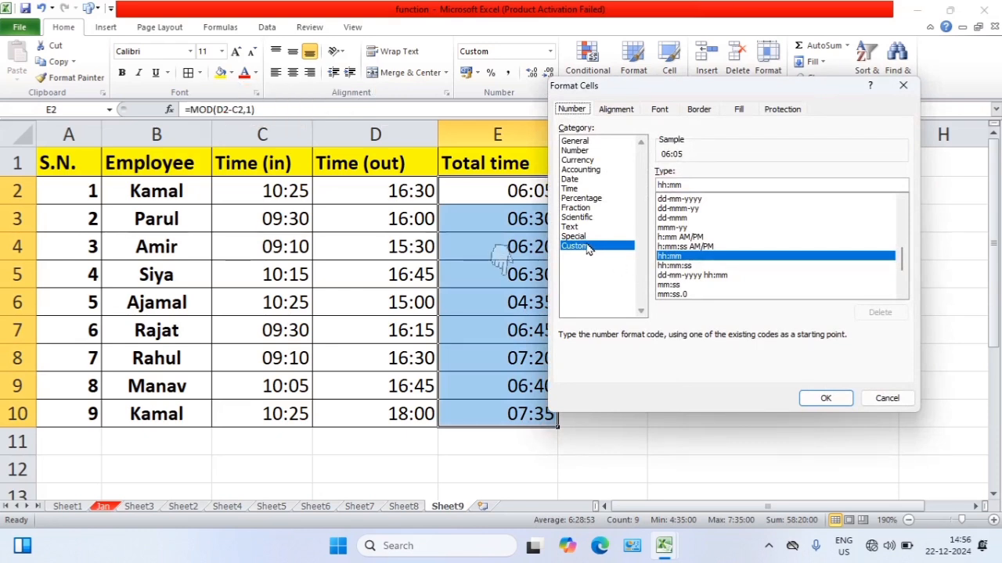
left_click(687, 185)
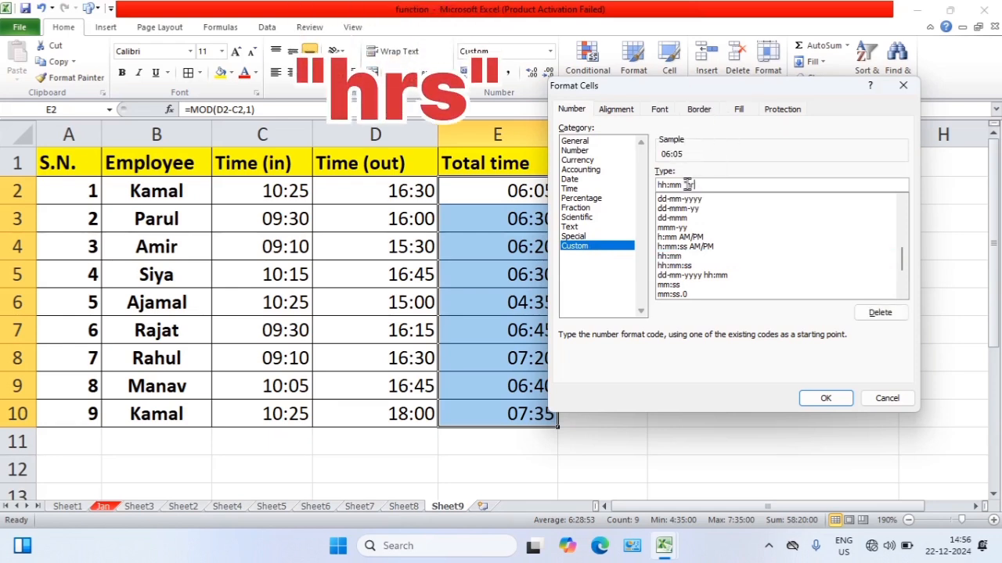
type("\"hrs\"")
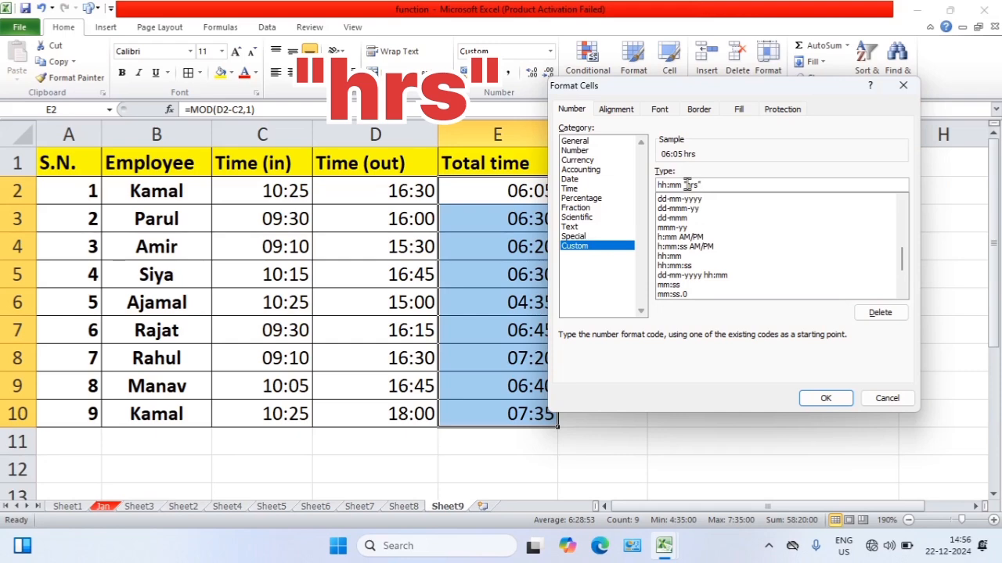
left_click(820, 401)
left_click(689, 291)
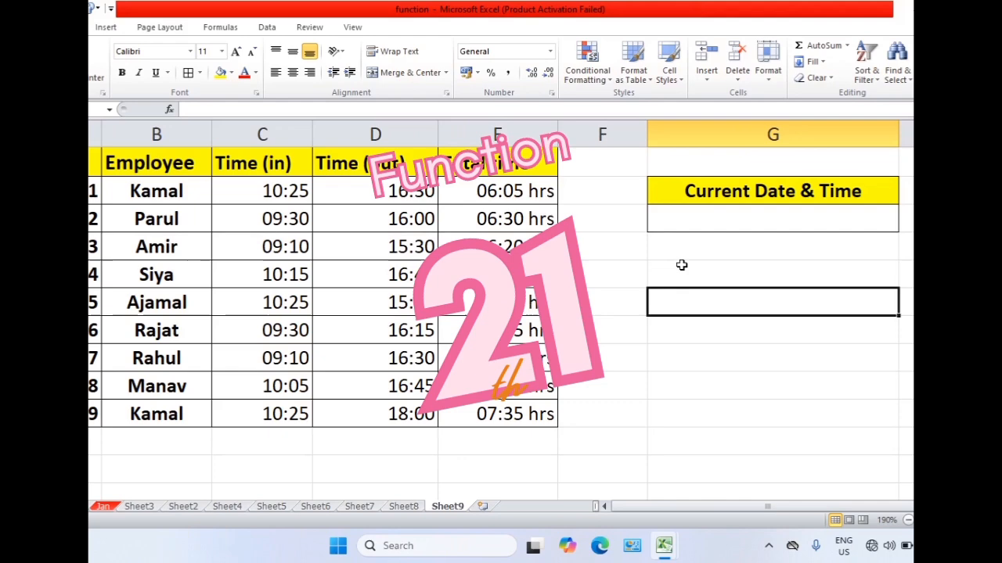
left_click(682, 266)
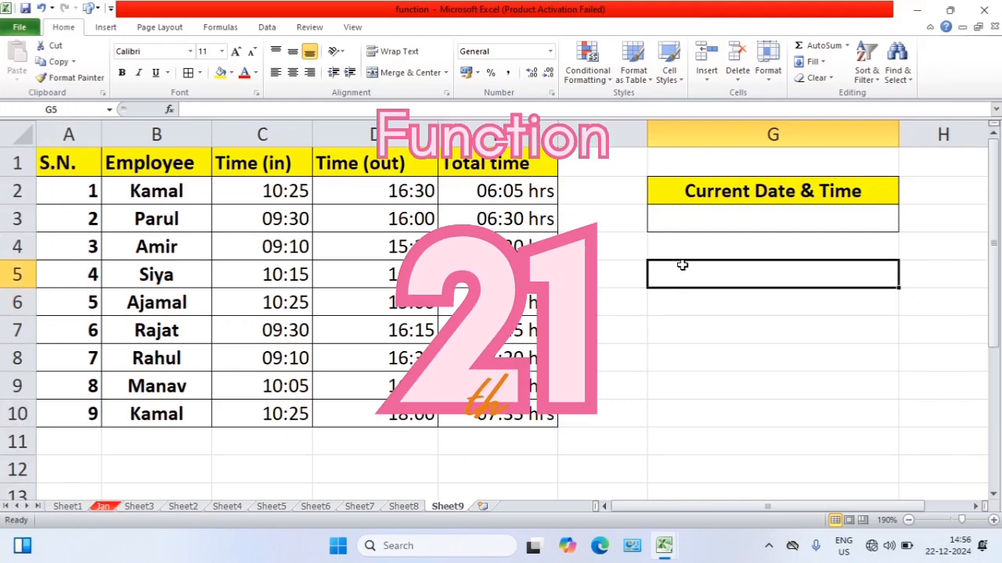
Enter =NOW() in G3 under the Current Date & Time heading
left_click(710, 216)
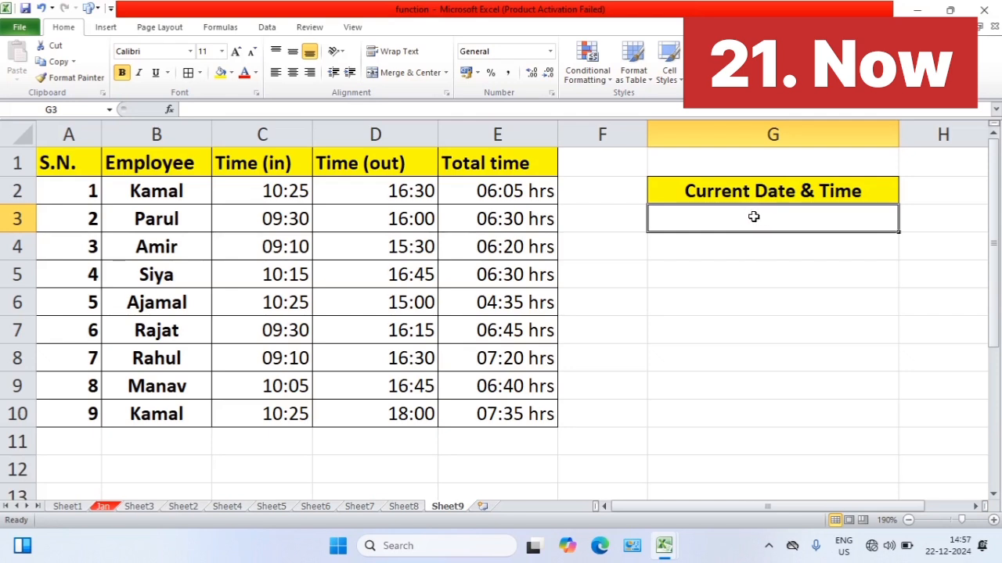
type("=n")
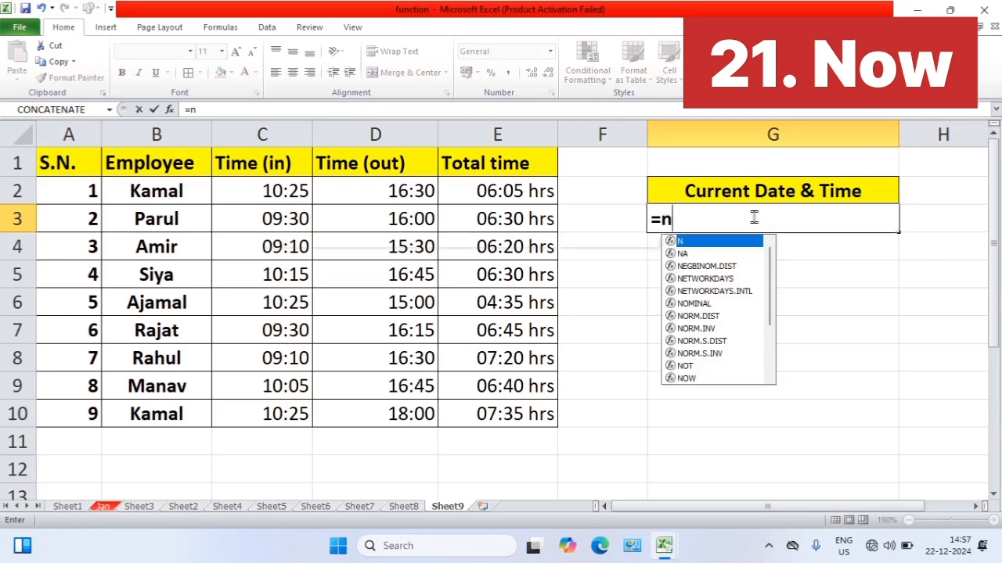
type("ow")
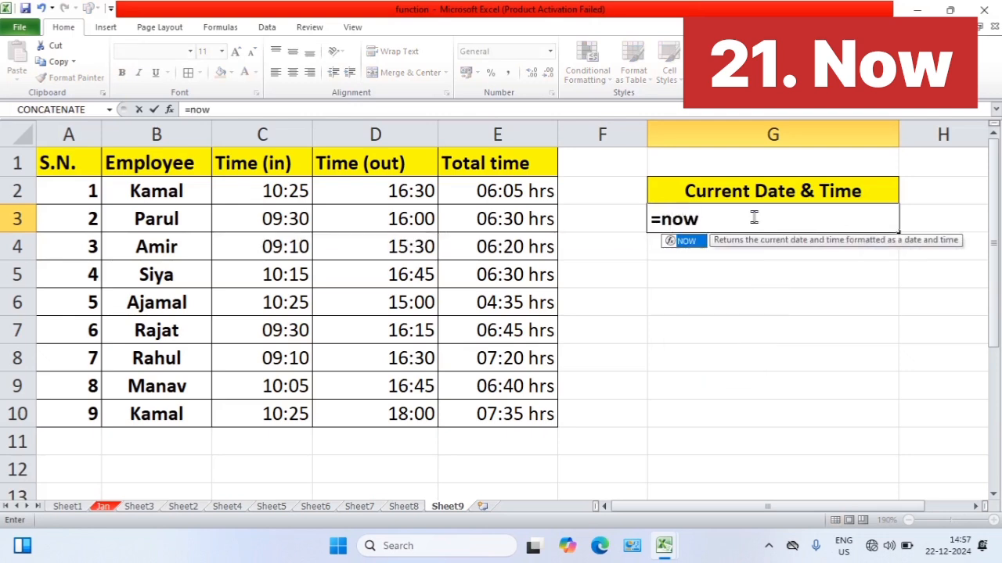
type("()")
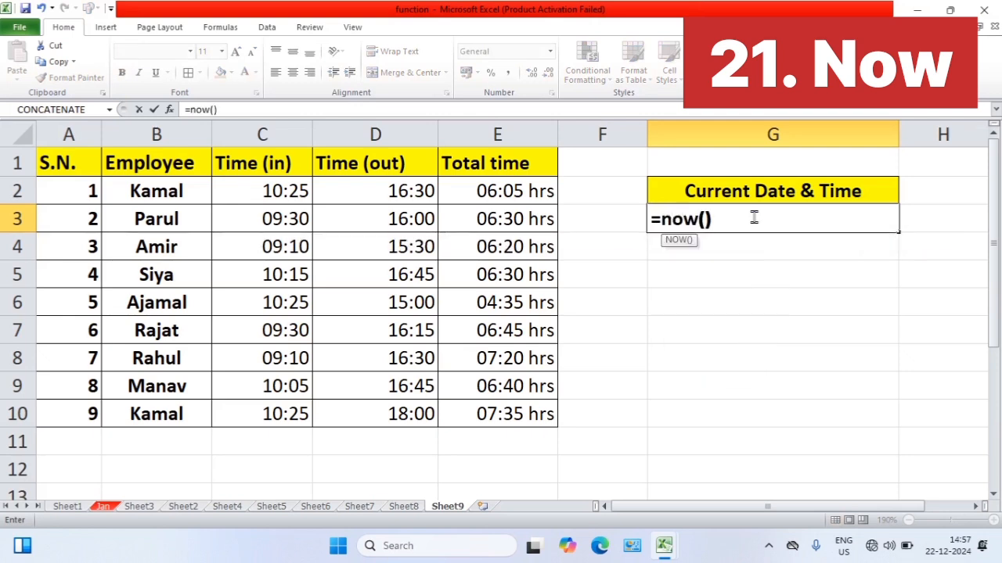
key("Return")
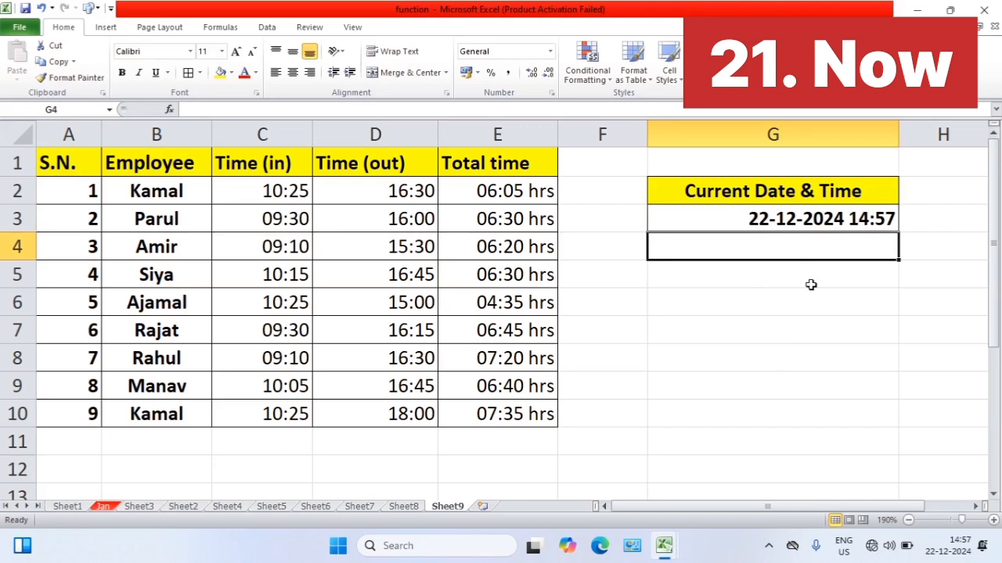
left_click(811, 285)
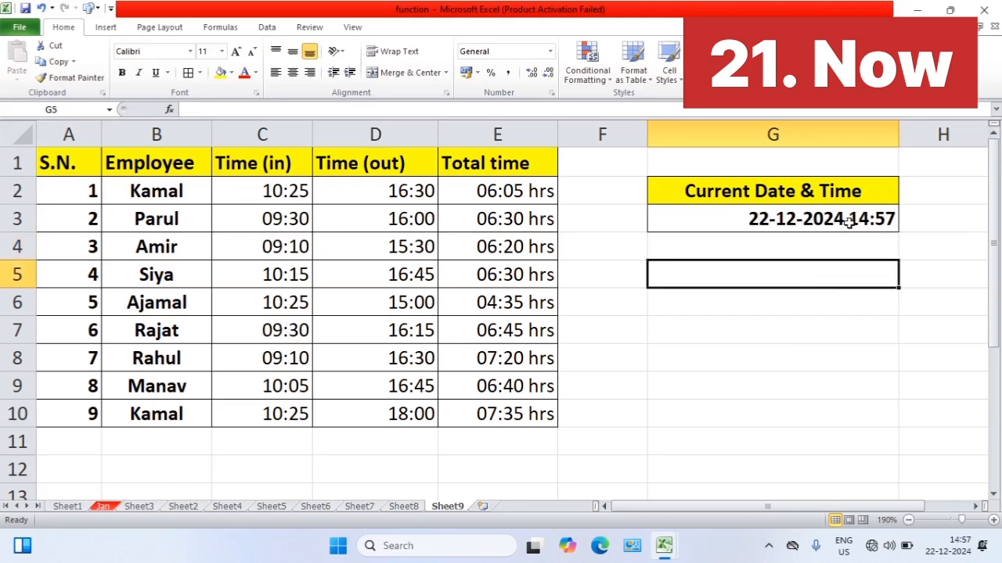
left_click(821, 223)
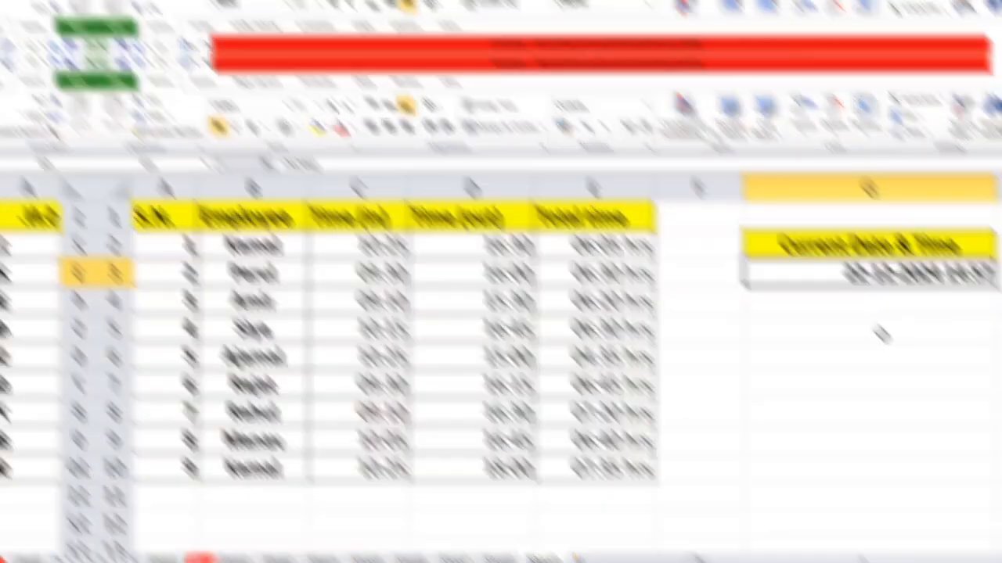
left_click(882, 334)
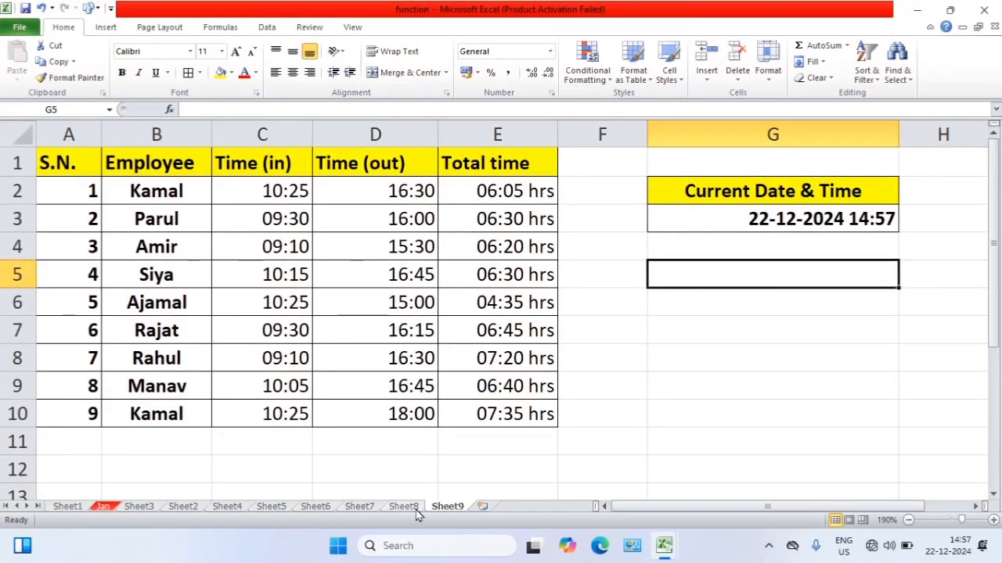
Review the finished function examples sheet by sheet, going from Sheet8 back through Jan to the marksheet on Sheet1
left_click(407, 507)
left_click(356, 507)
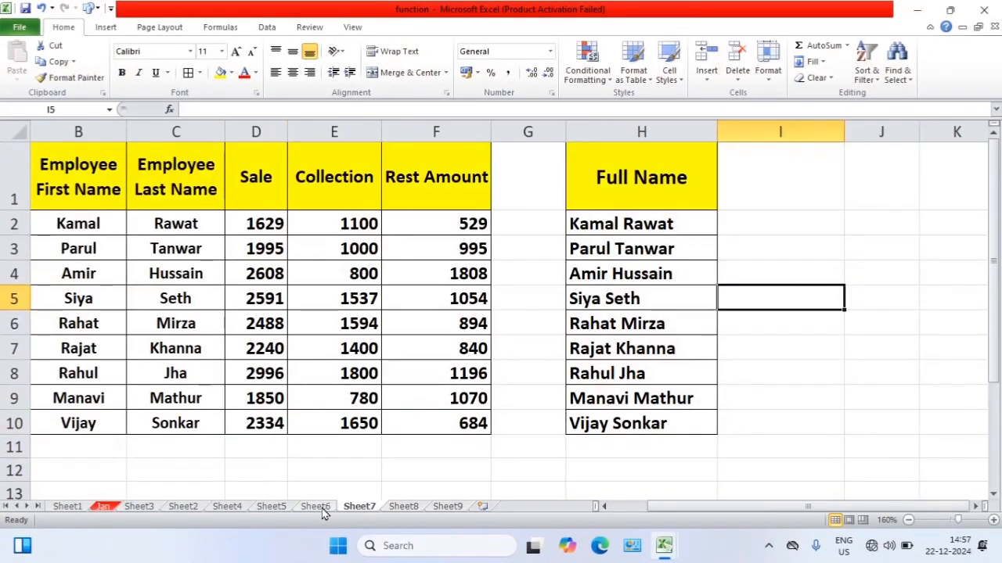
left_click(322, 507)
left_click(273, 507)
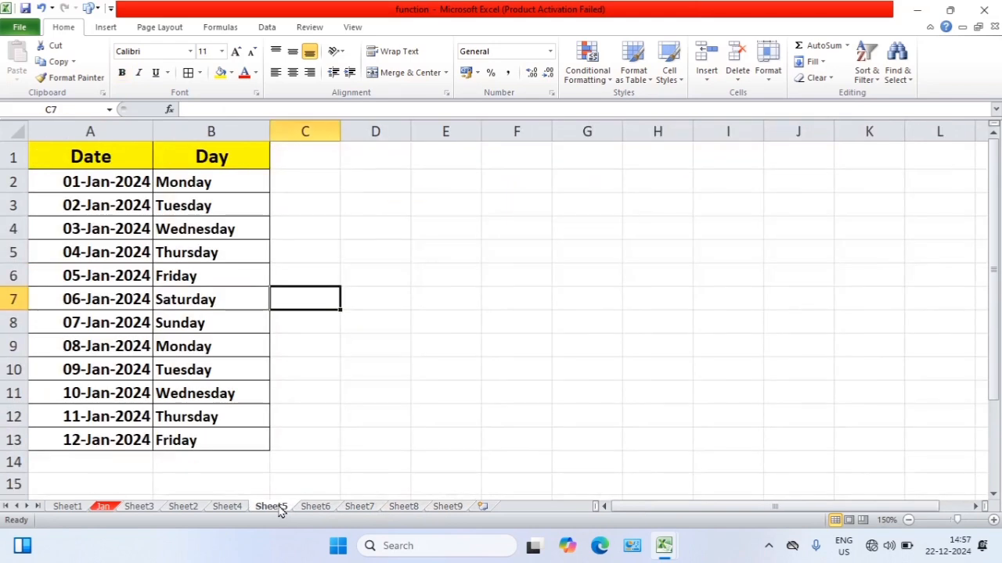
left_click(237, 507)
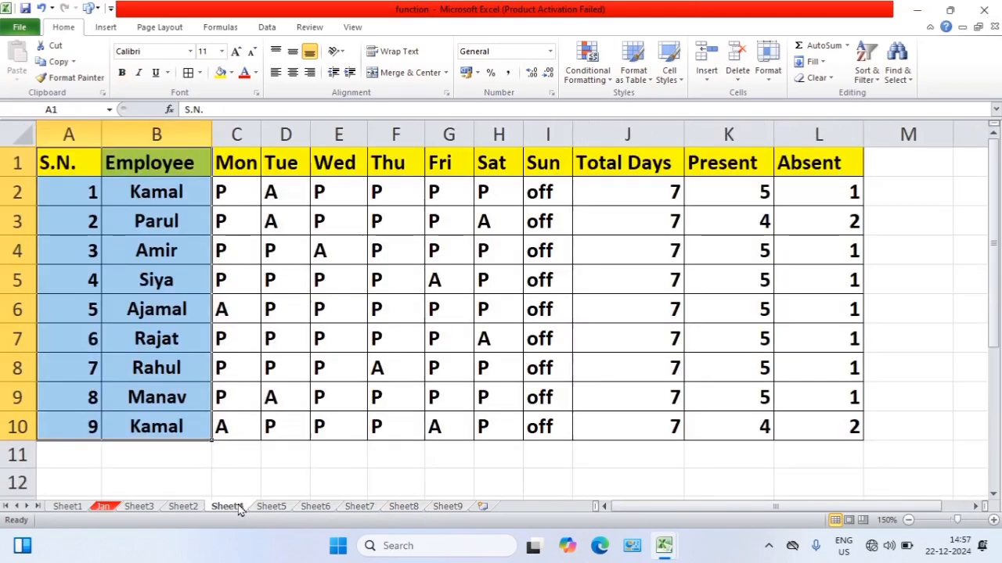
left_click(195, 507)
left_click(148, 507)
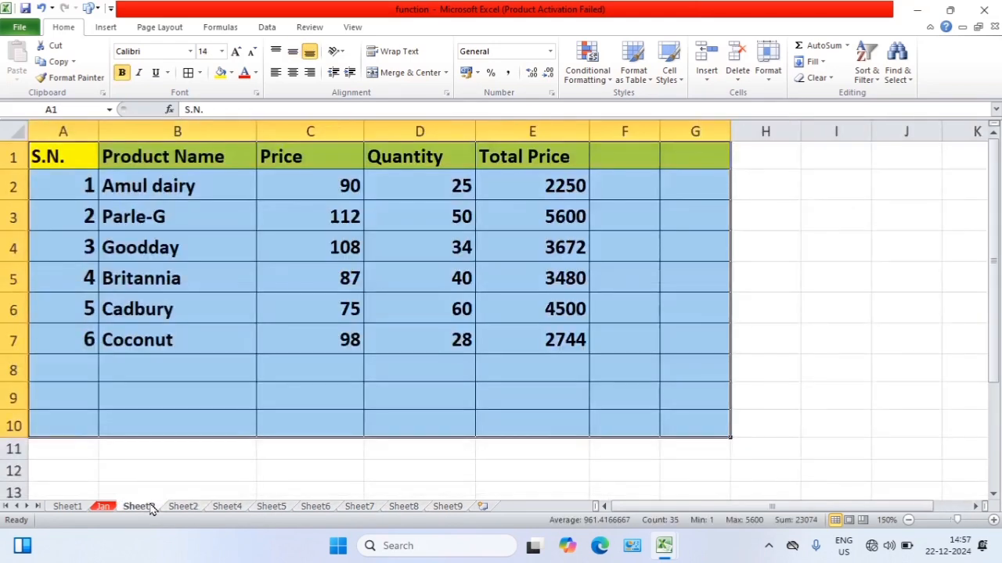
left_click(100, 508)
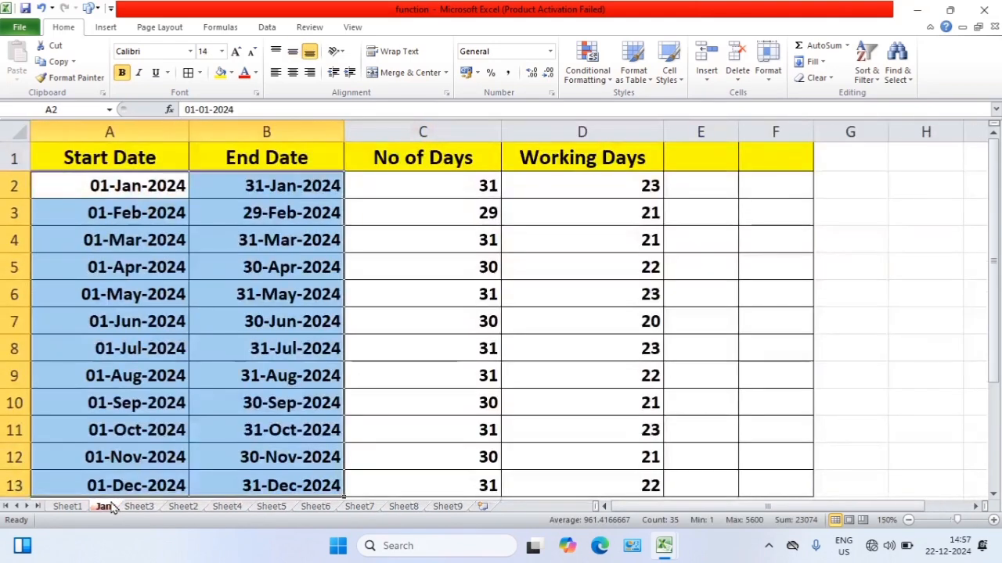
left_click(68, 507)
left_click(293, 392)
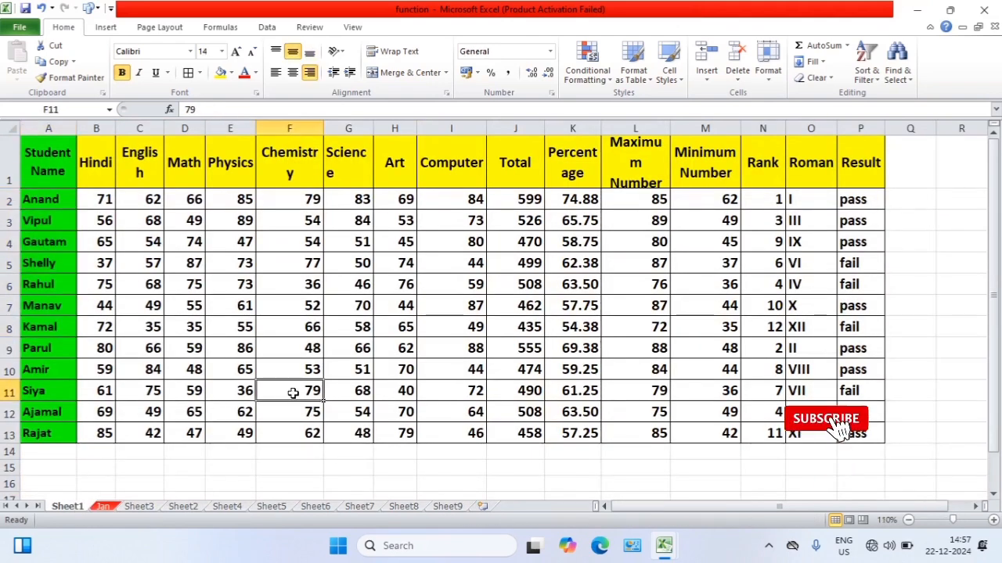